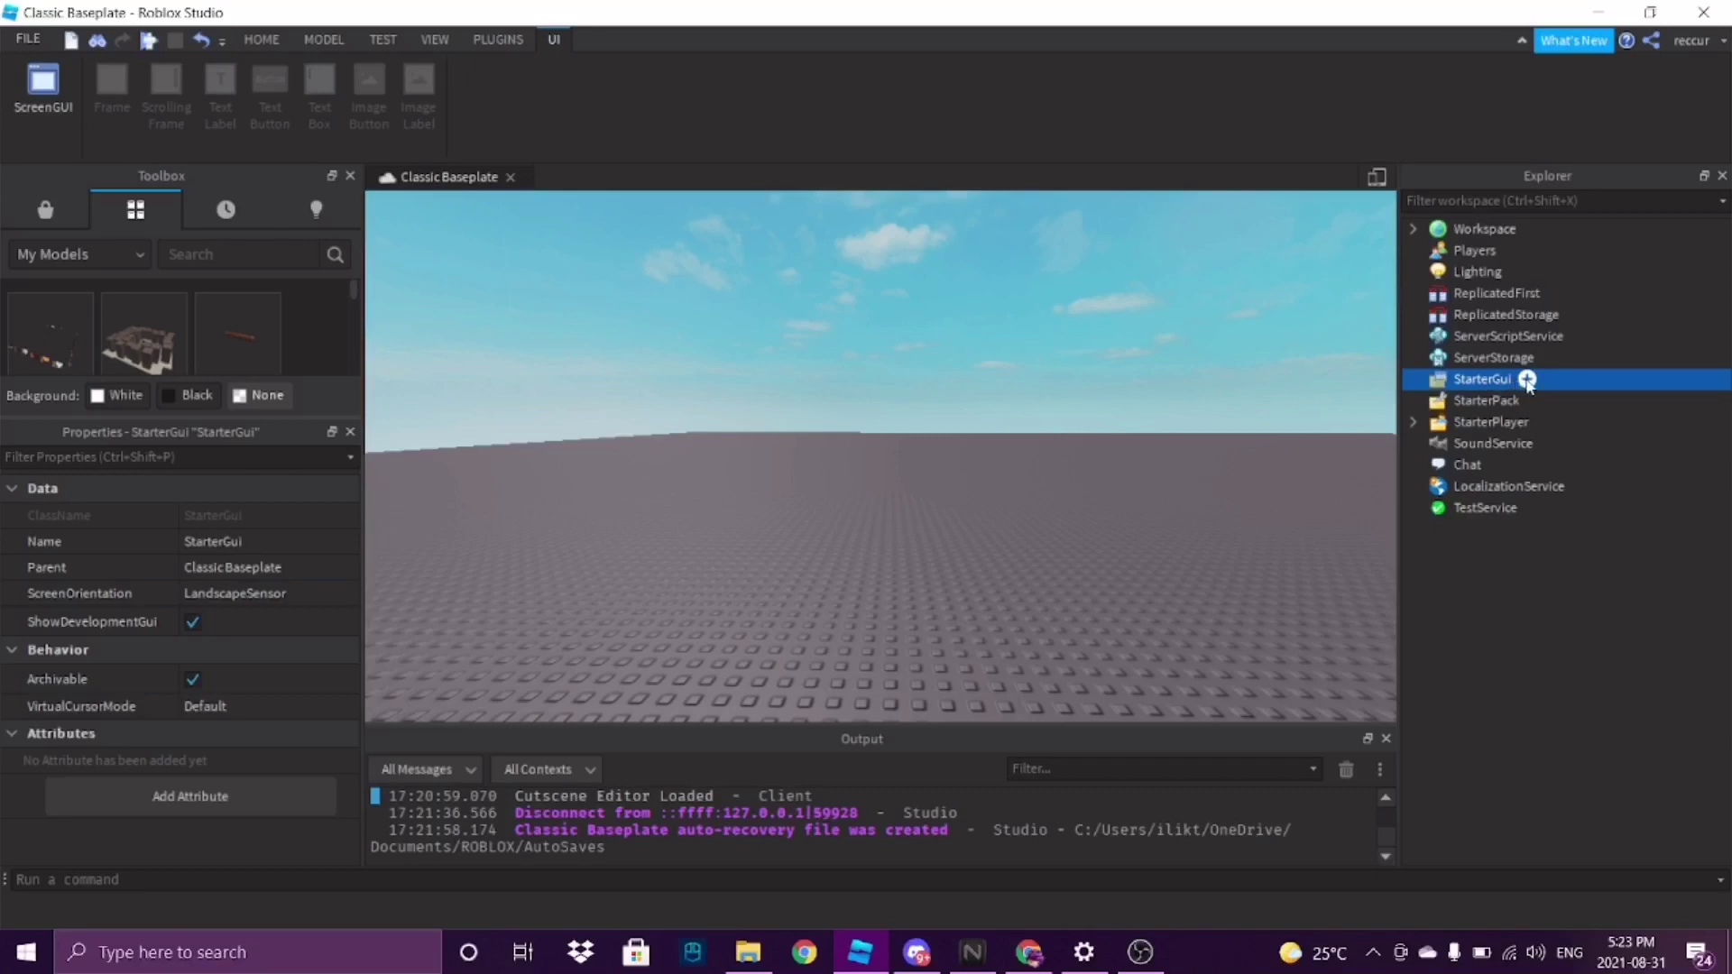
Insert a ScreenGui into StarterGui, then a TextButton (200 x 50 'Button') inside it
left_click(1526, 379)
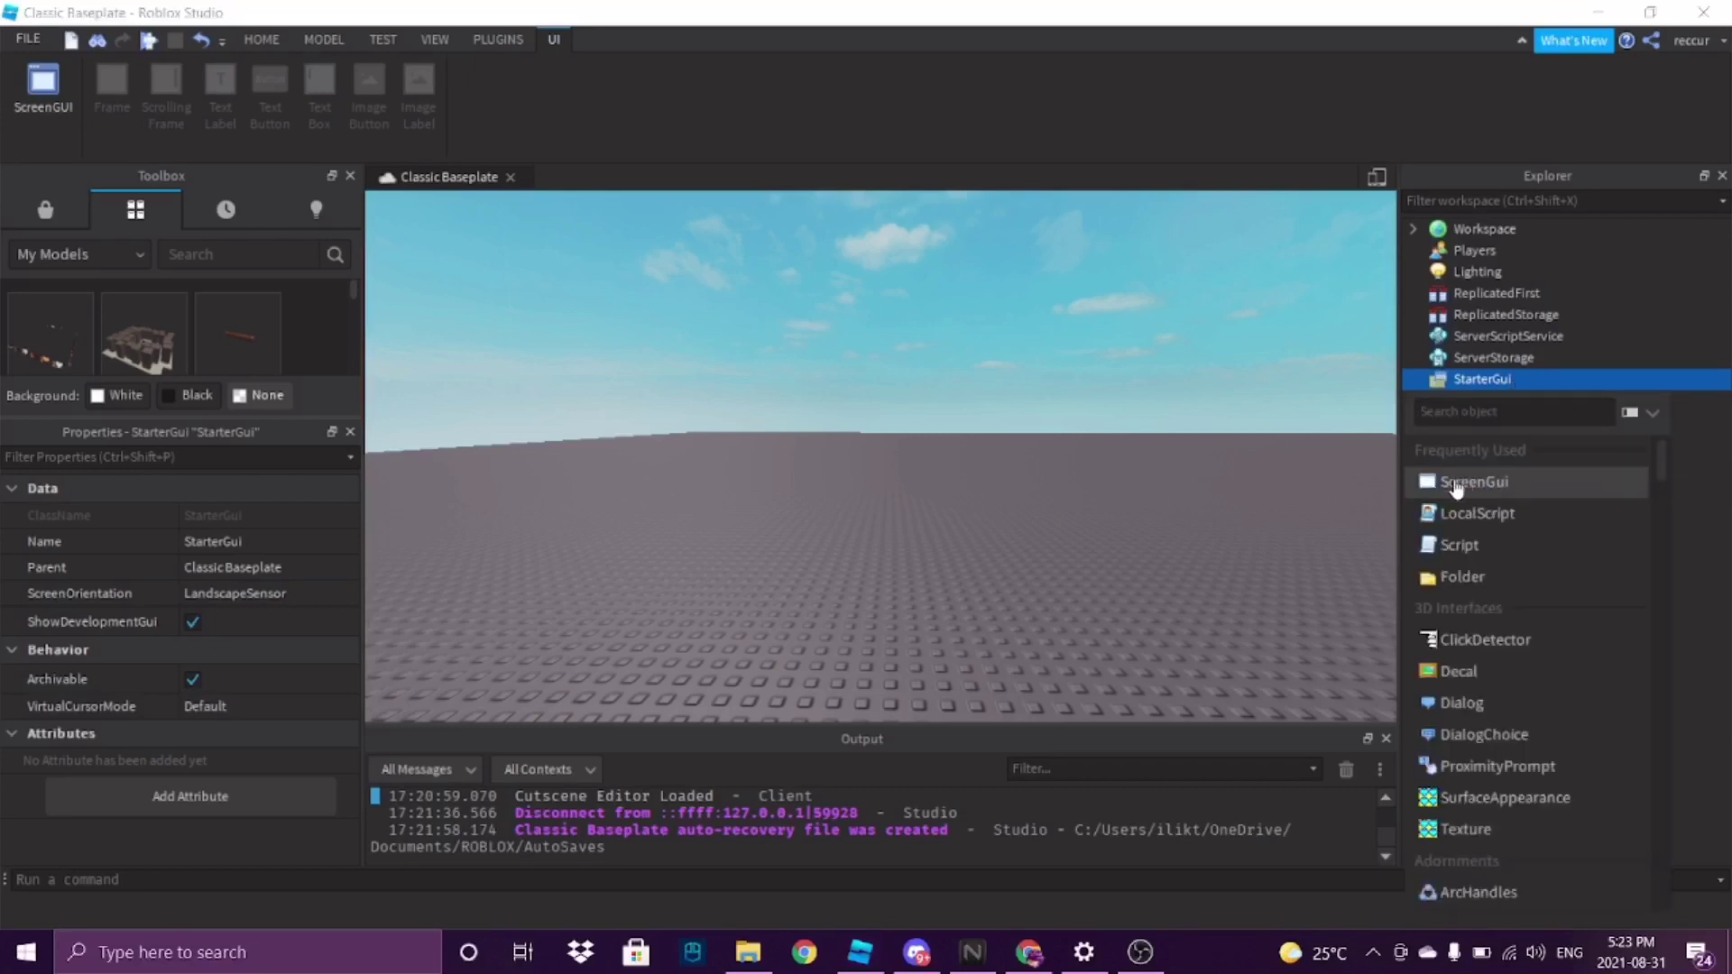
left_click(1454, 484)
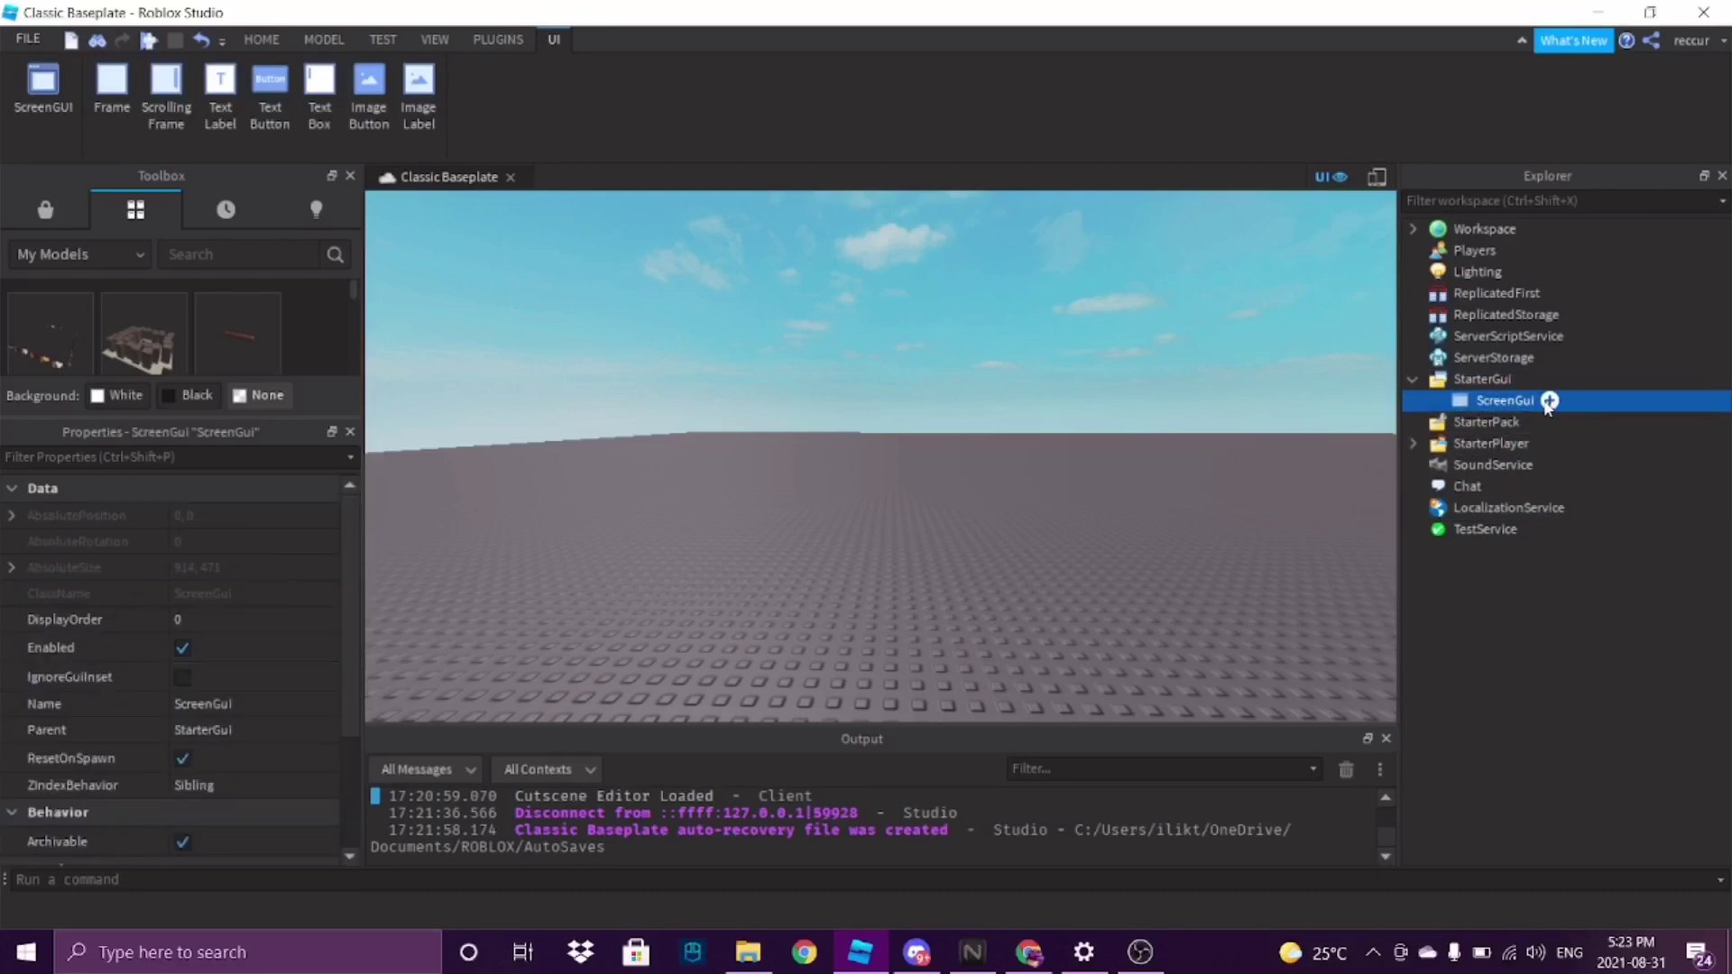
left_click(1548, 401)
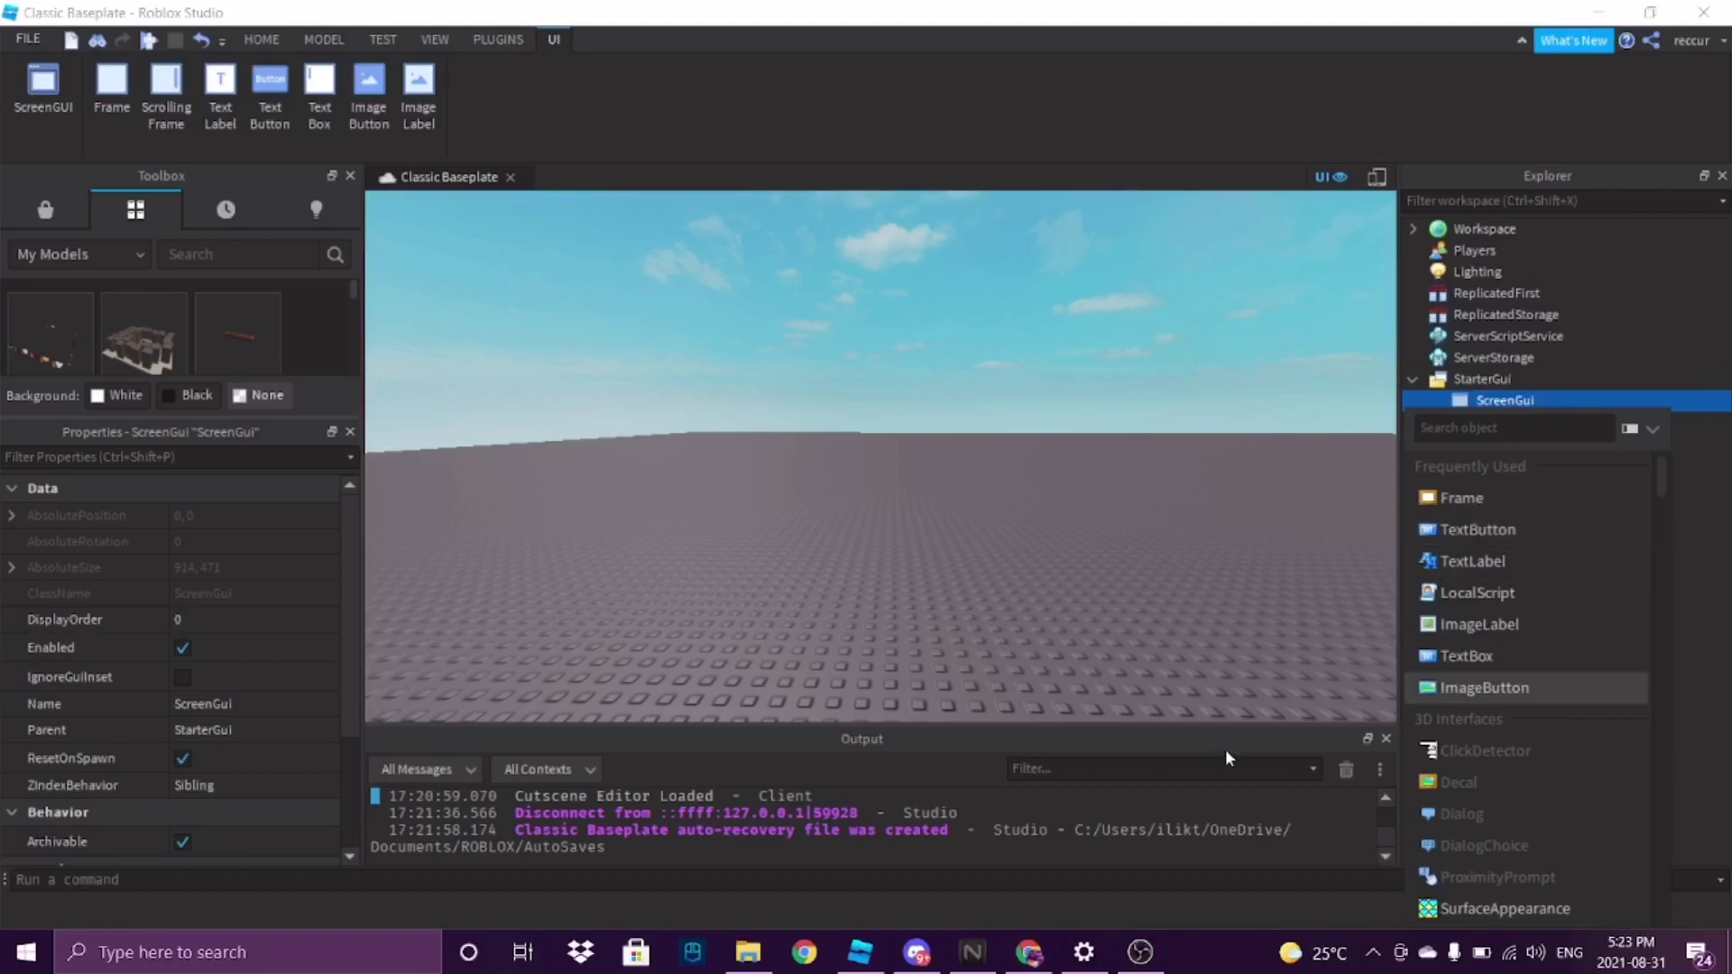
left_click(1490, 530)
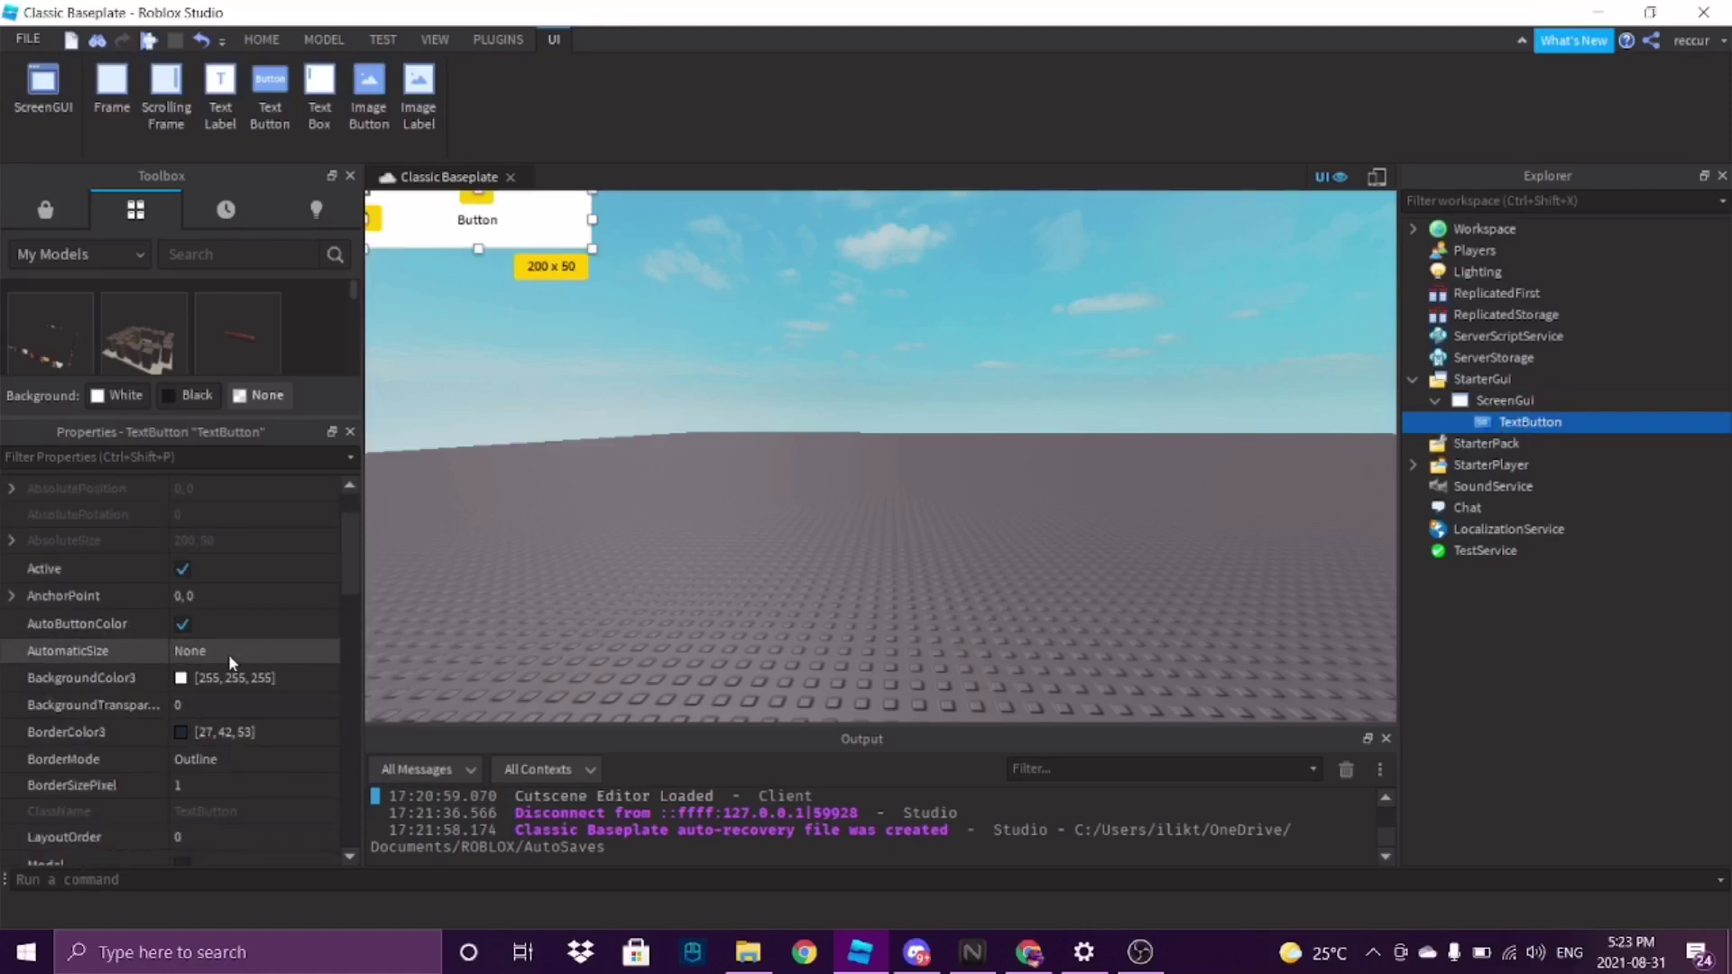
Set the TextButton's Position to {0, 0},{0.5, 0}, halfway down the left edge
left_click(182, 679)
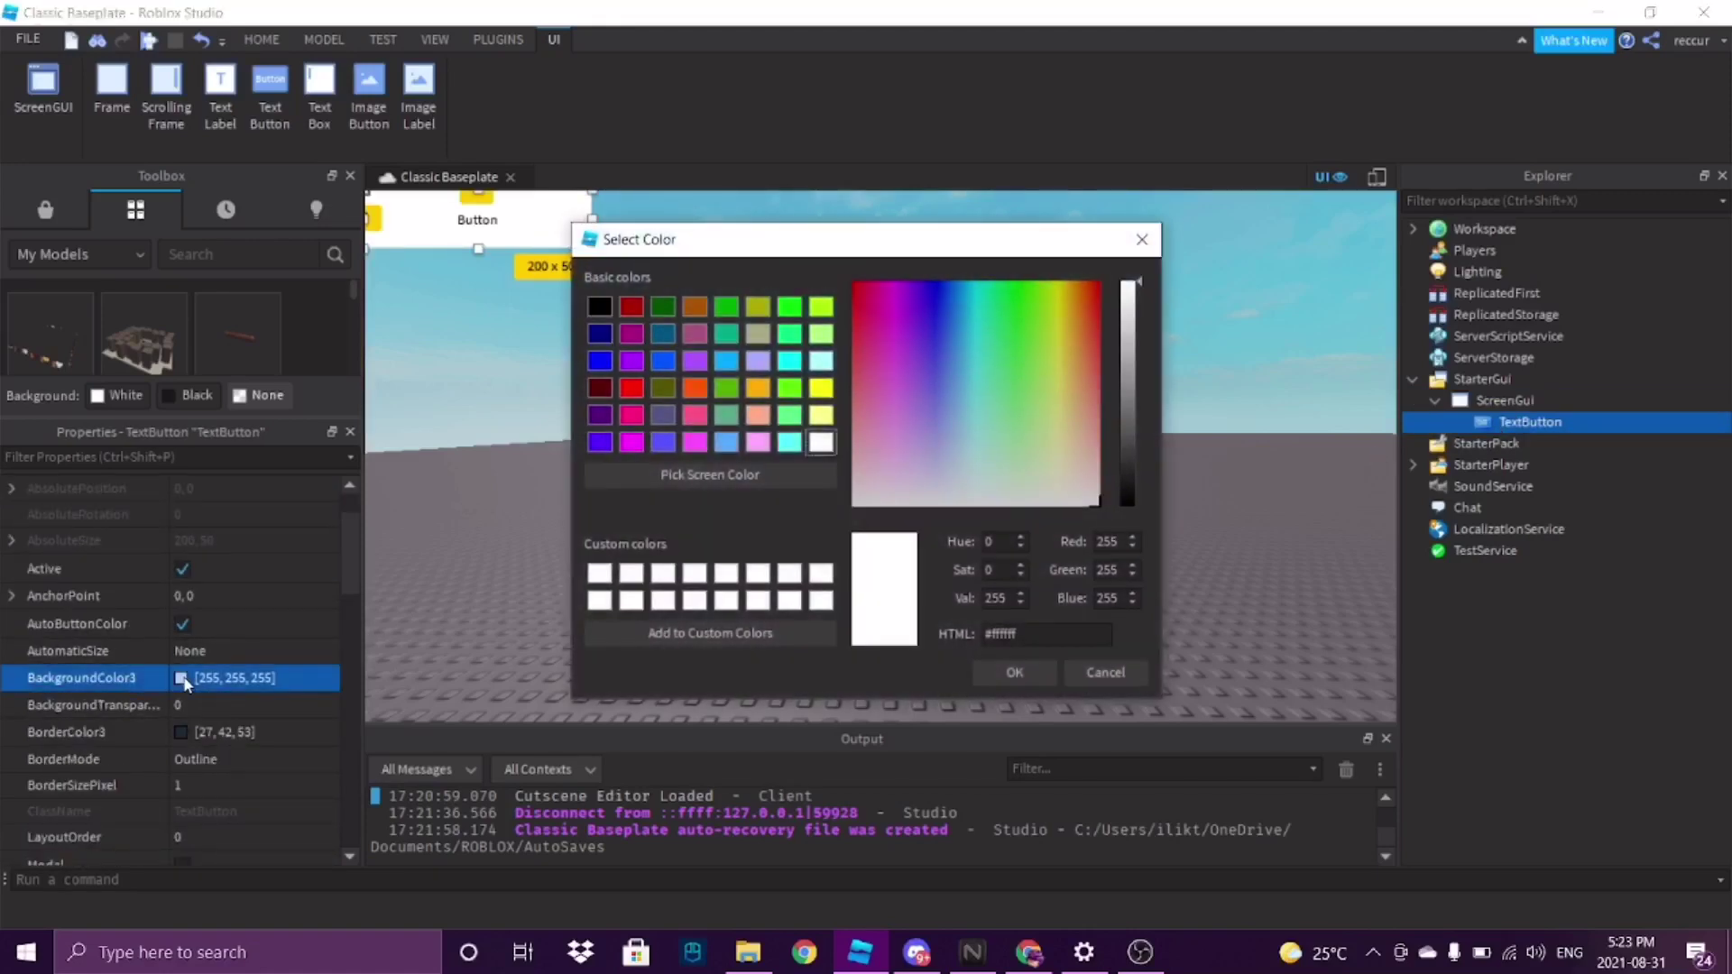
left_click(1104, 673)
scroll(203, 718, "down", 3)
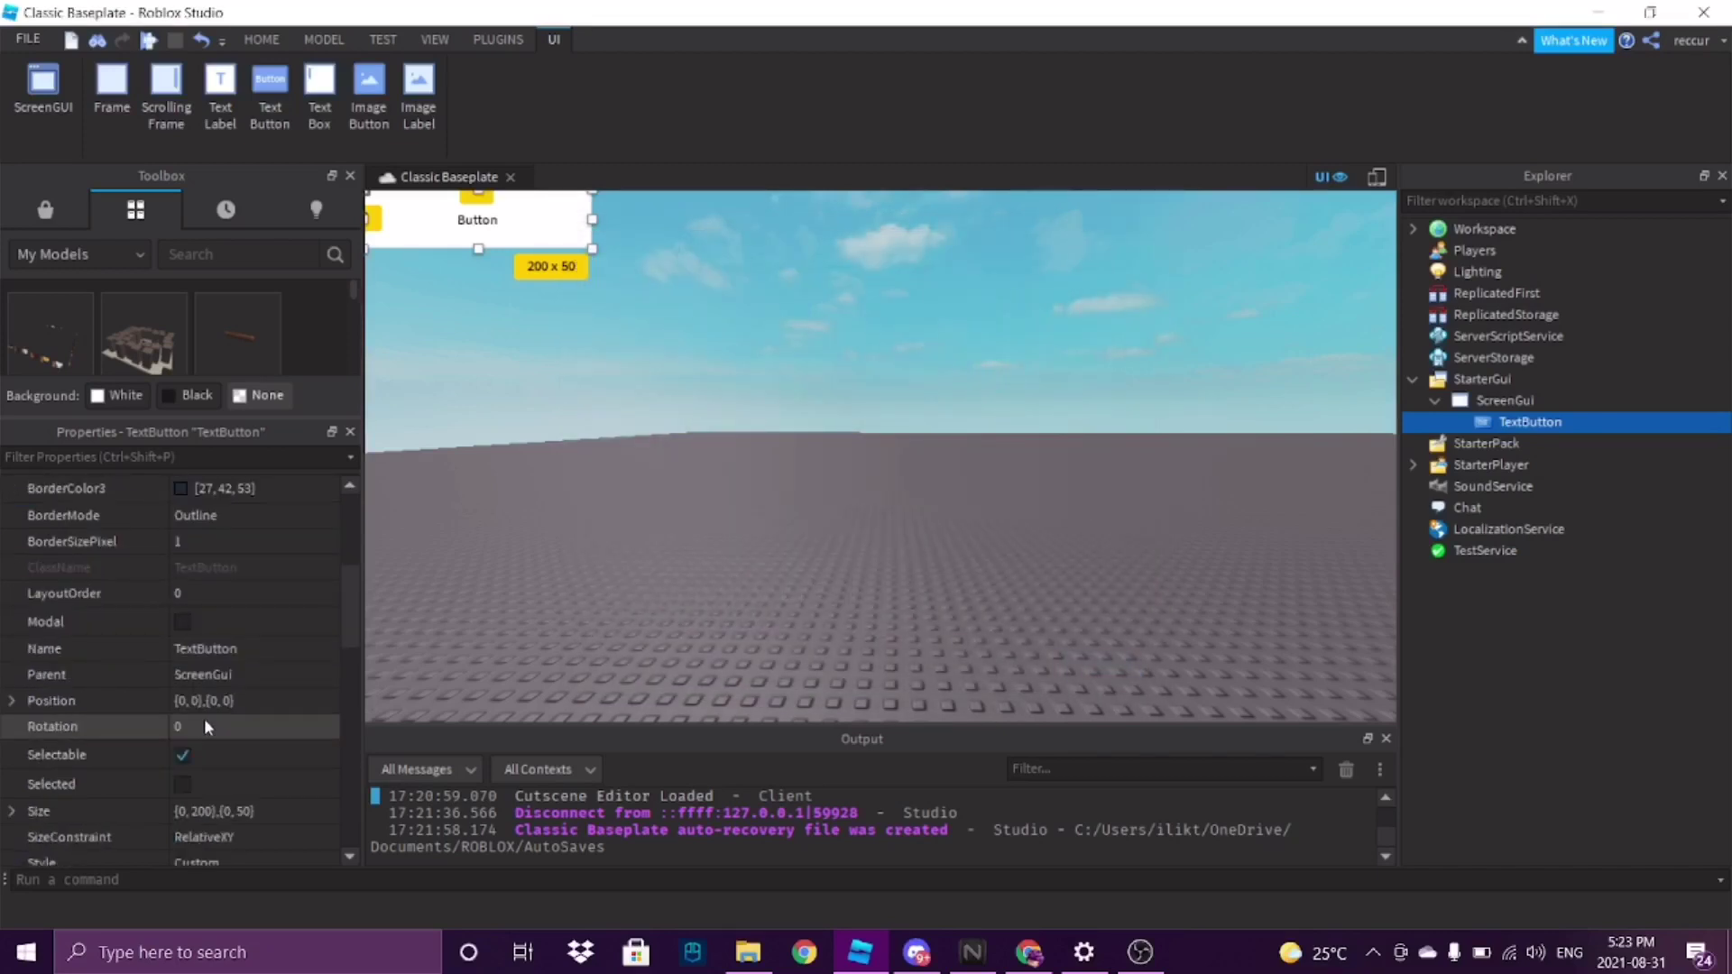
left_click(188, 701)
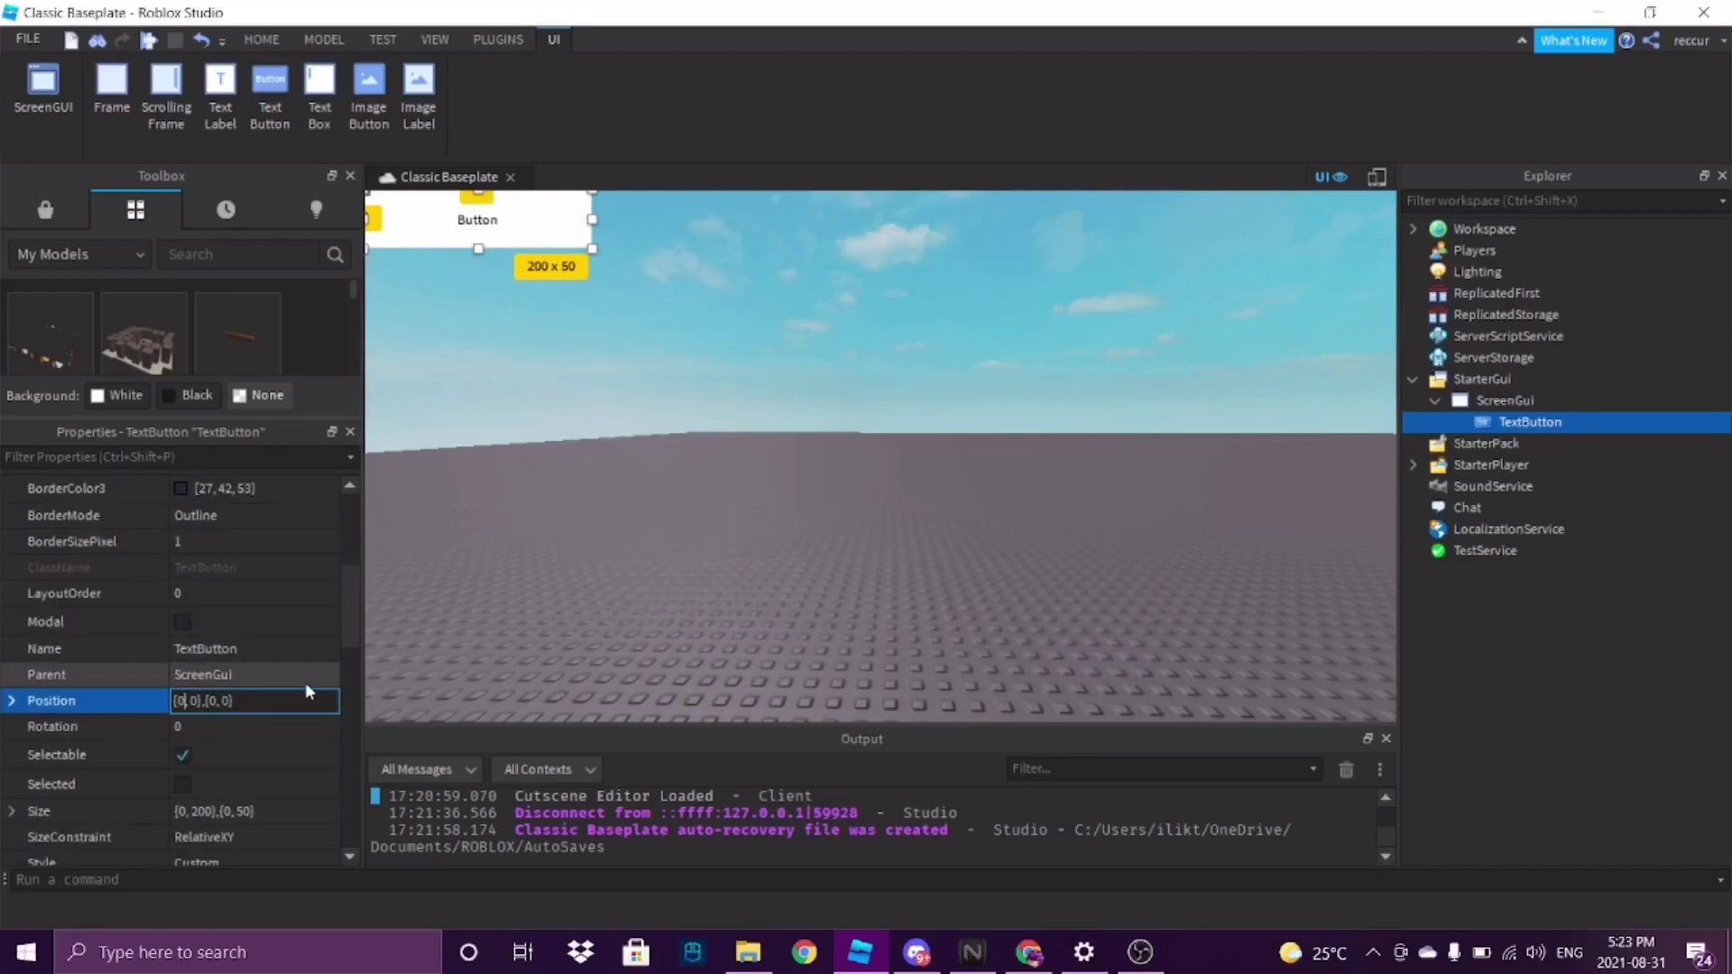
type(".5")
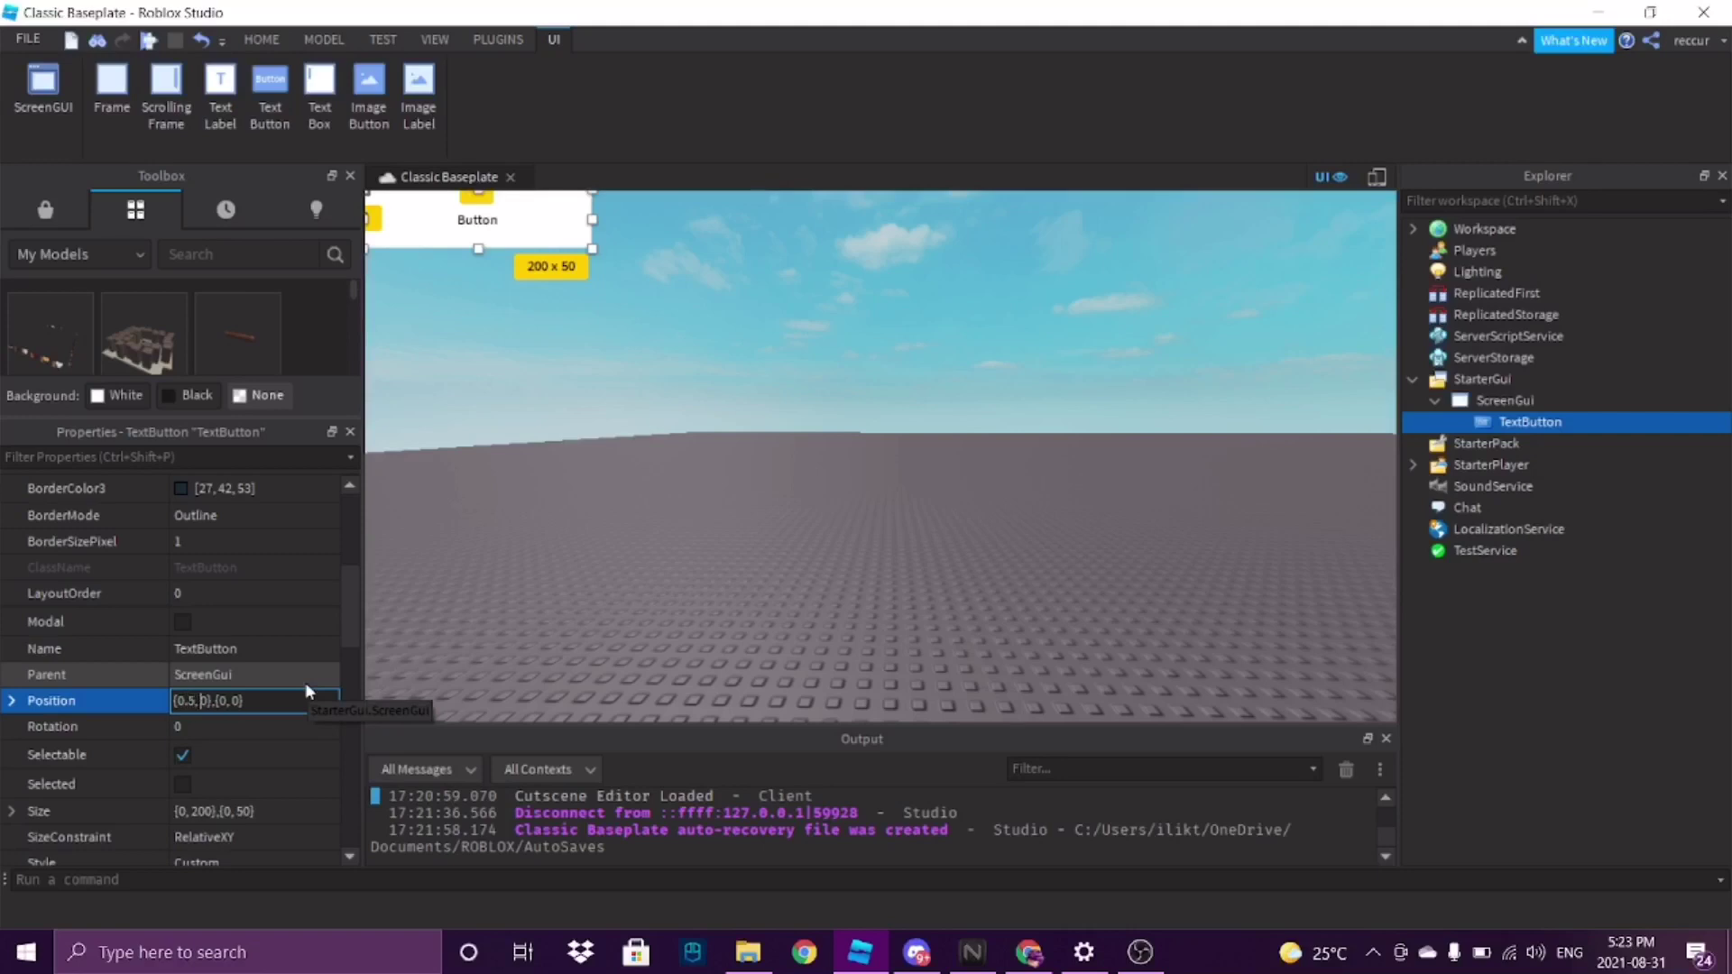
key("BackSpace")
key("BackSpace")
key("Right")
key("Right")
key("Right")
key("Right")
key("Right")
key("Right")
type(".5")
key("Return")
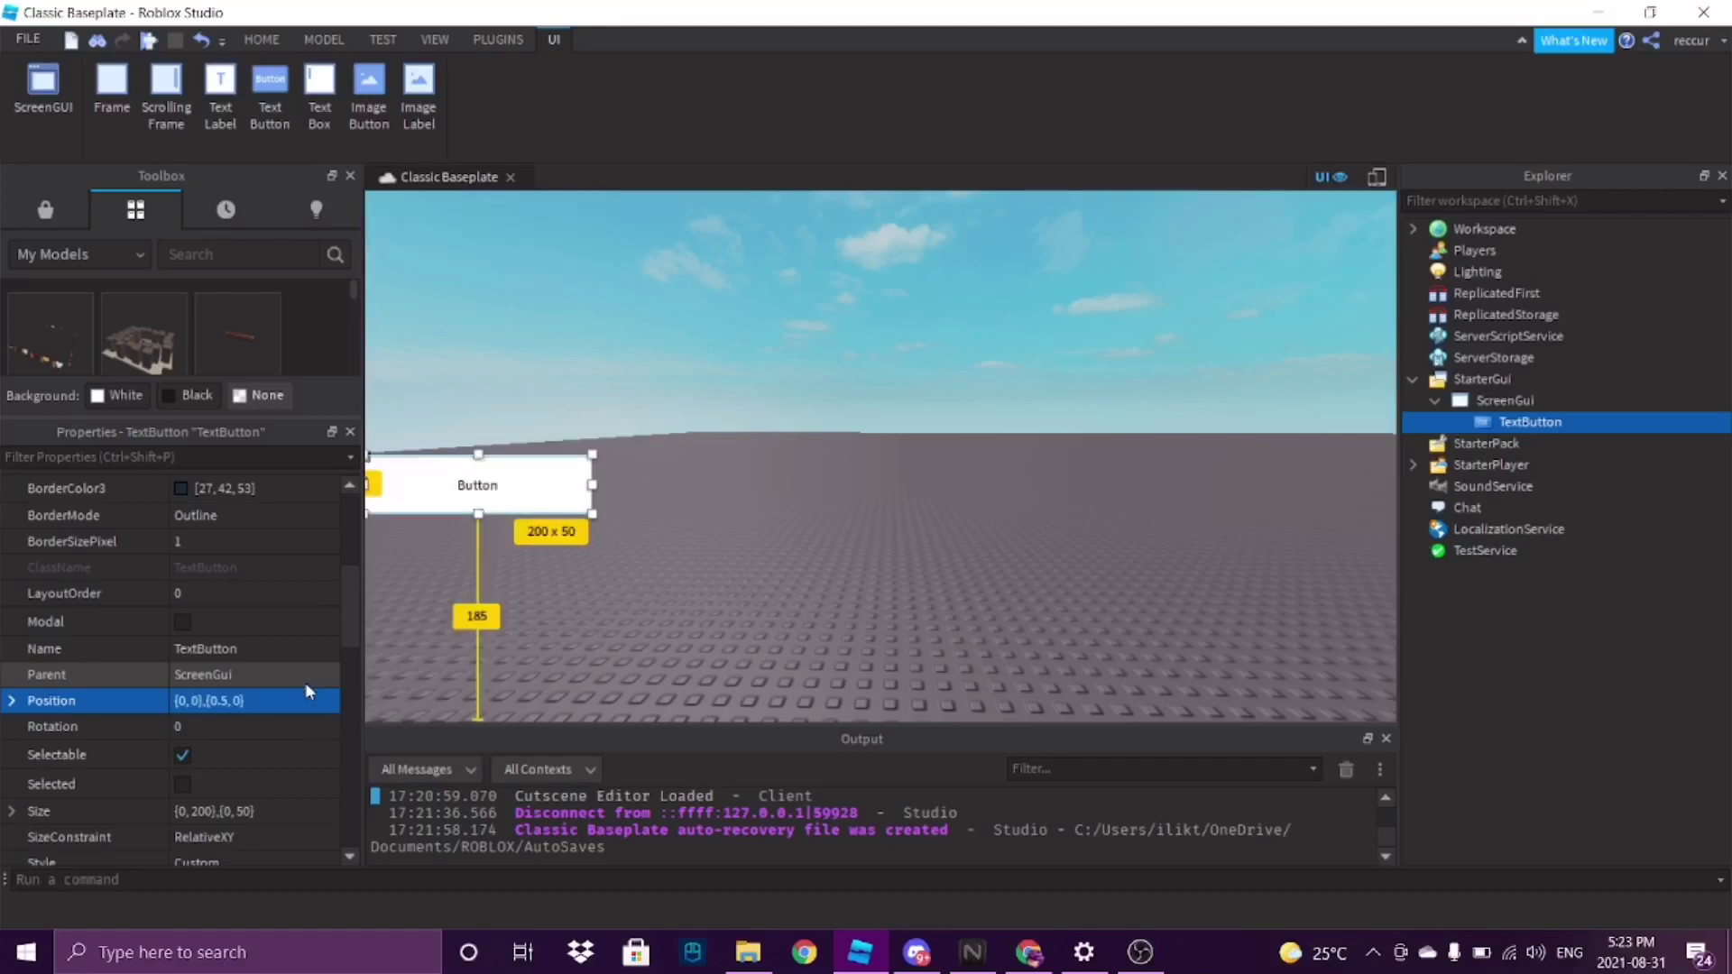
scroll(240, 685, "down", 3)
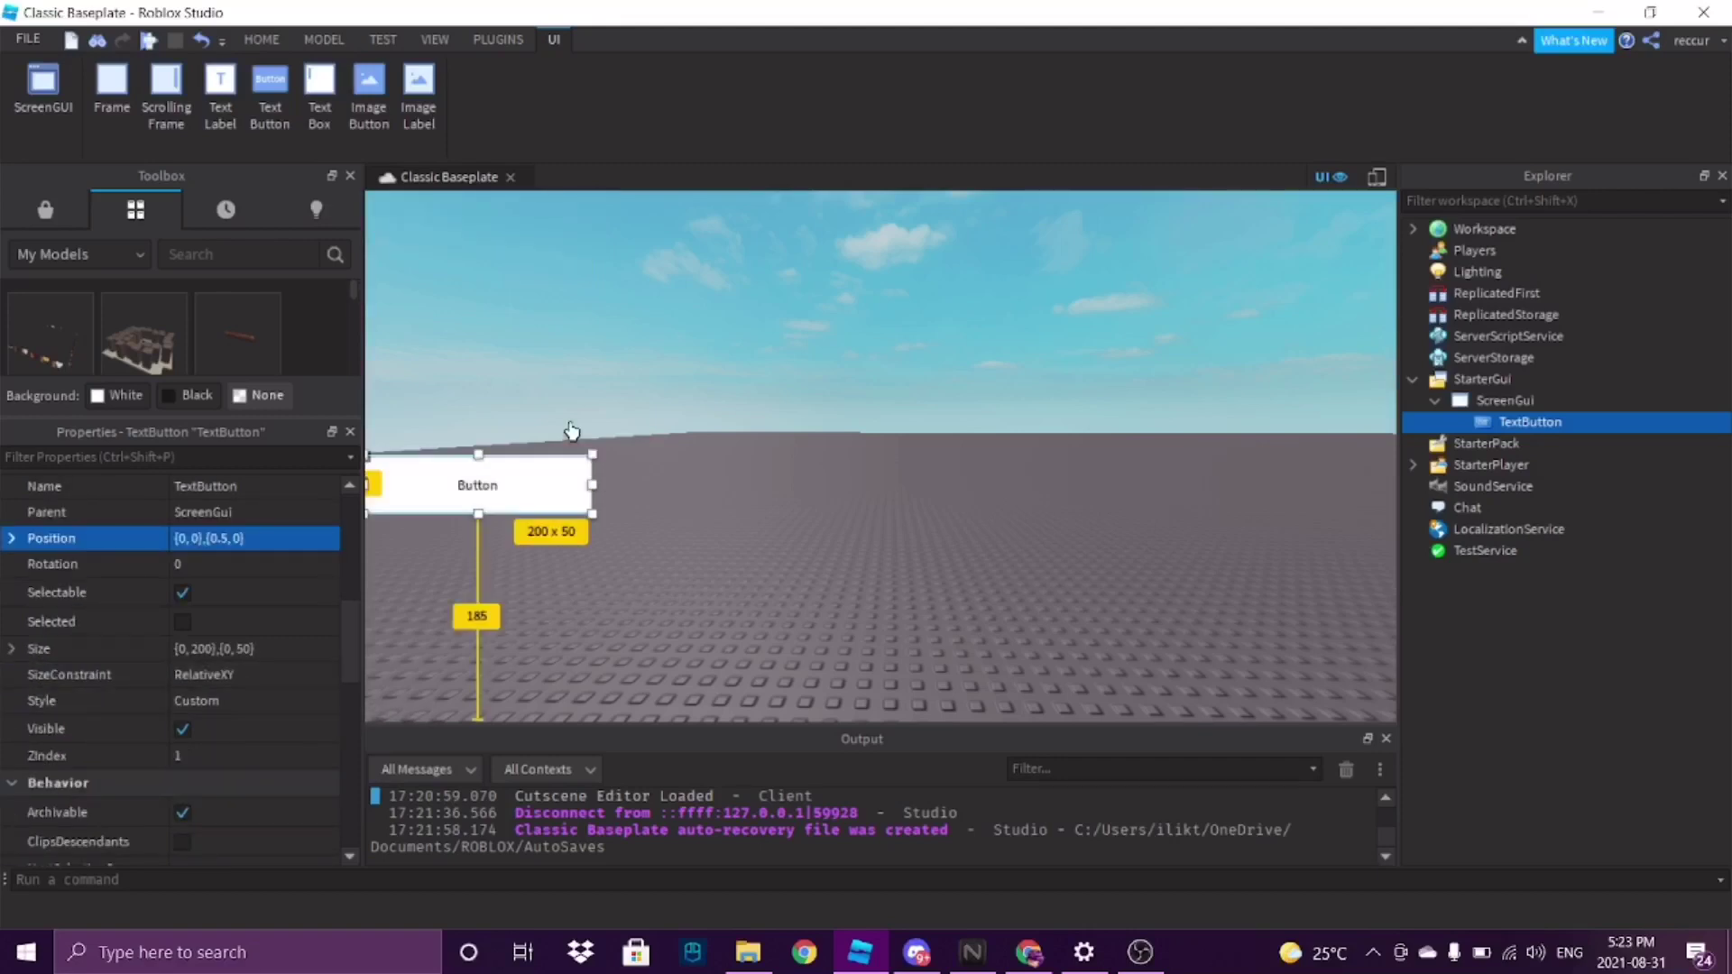
Change the TextButton's Size to {0.15, 0},{0.1, 0}, about 137 x 47 pixels
double_click(197, 648)
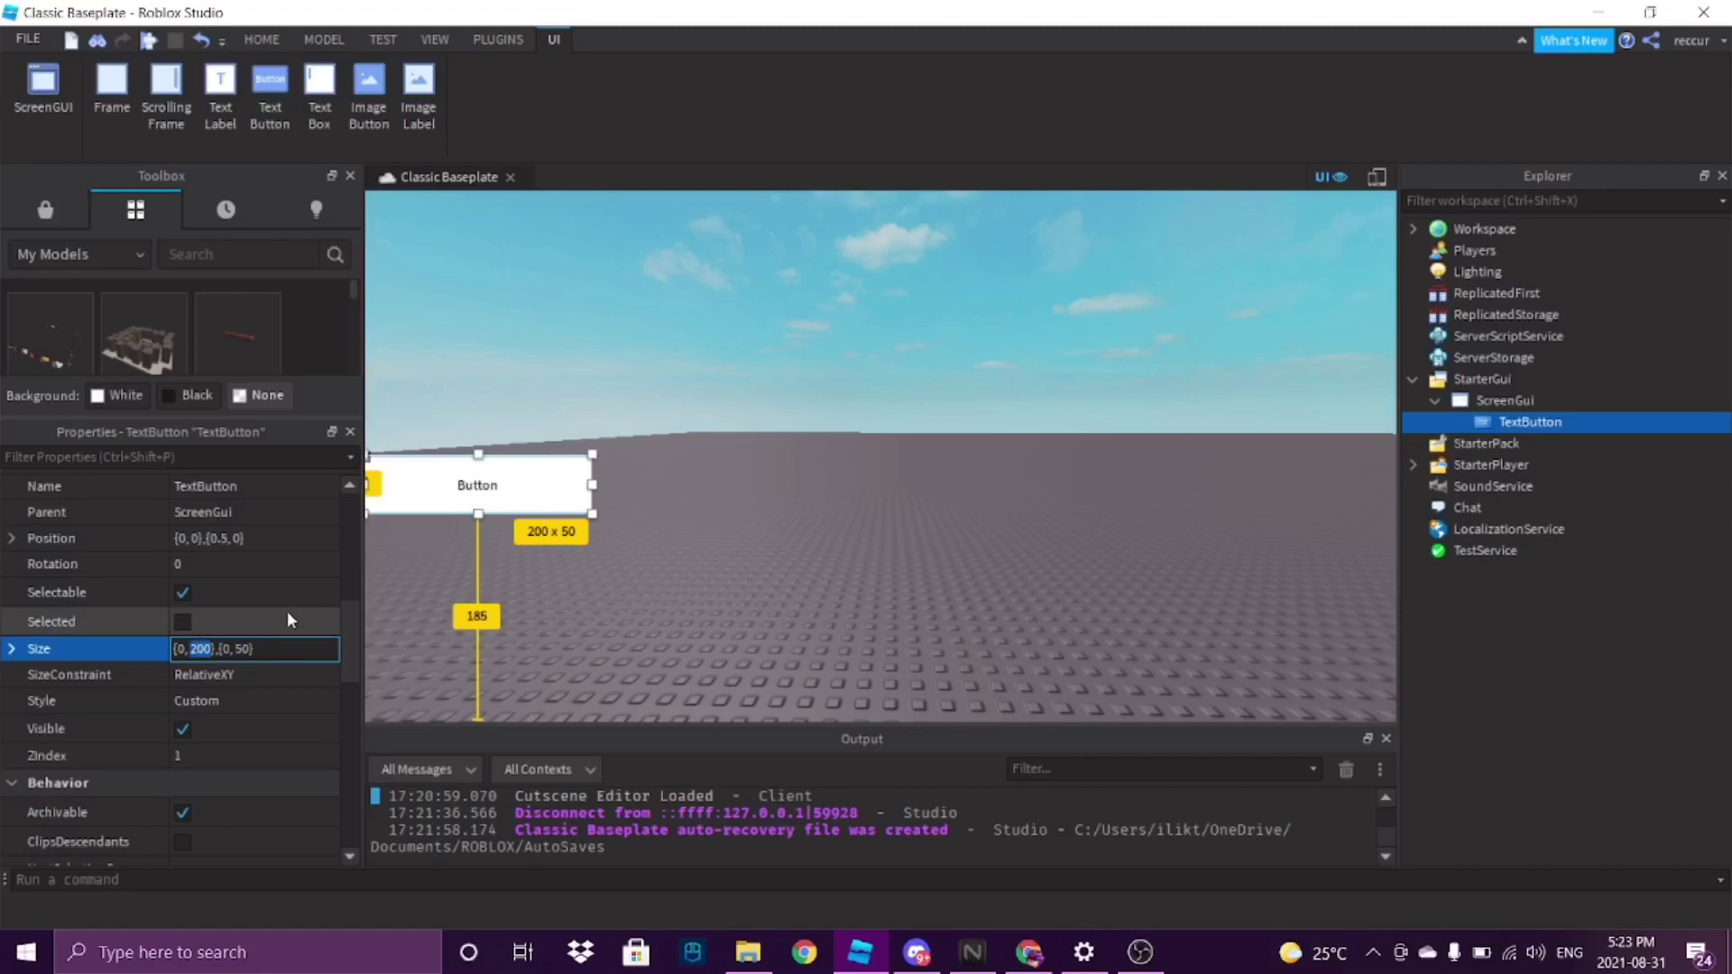
key("BackSpace")
key("Right")
key("Right")
key("Right")
key("Right")
key("Right")
key("Right")
key("Right")
key("BackSpace")
key("Left")
key("Left")
key("Left")
key("Left")
key("Left")
key("Left")
key("Left")
key("Left")
type(".15")
type(".1")
key("Return")
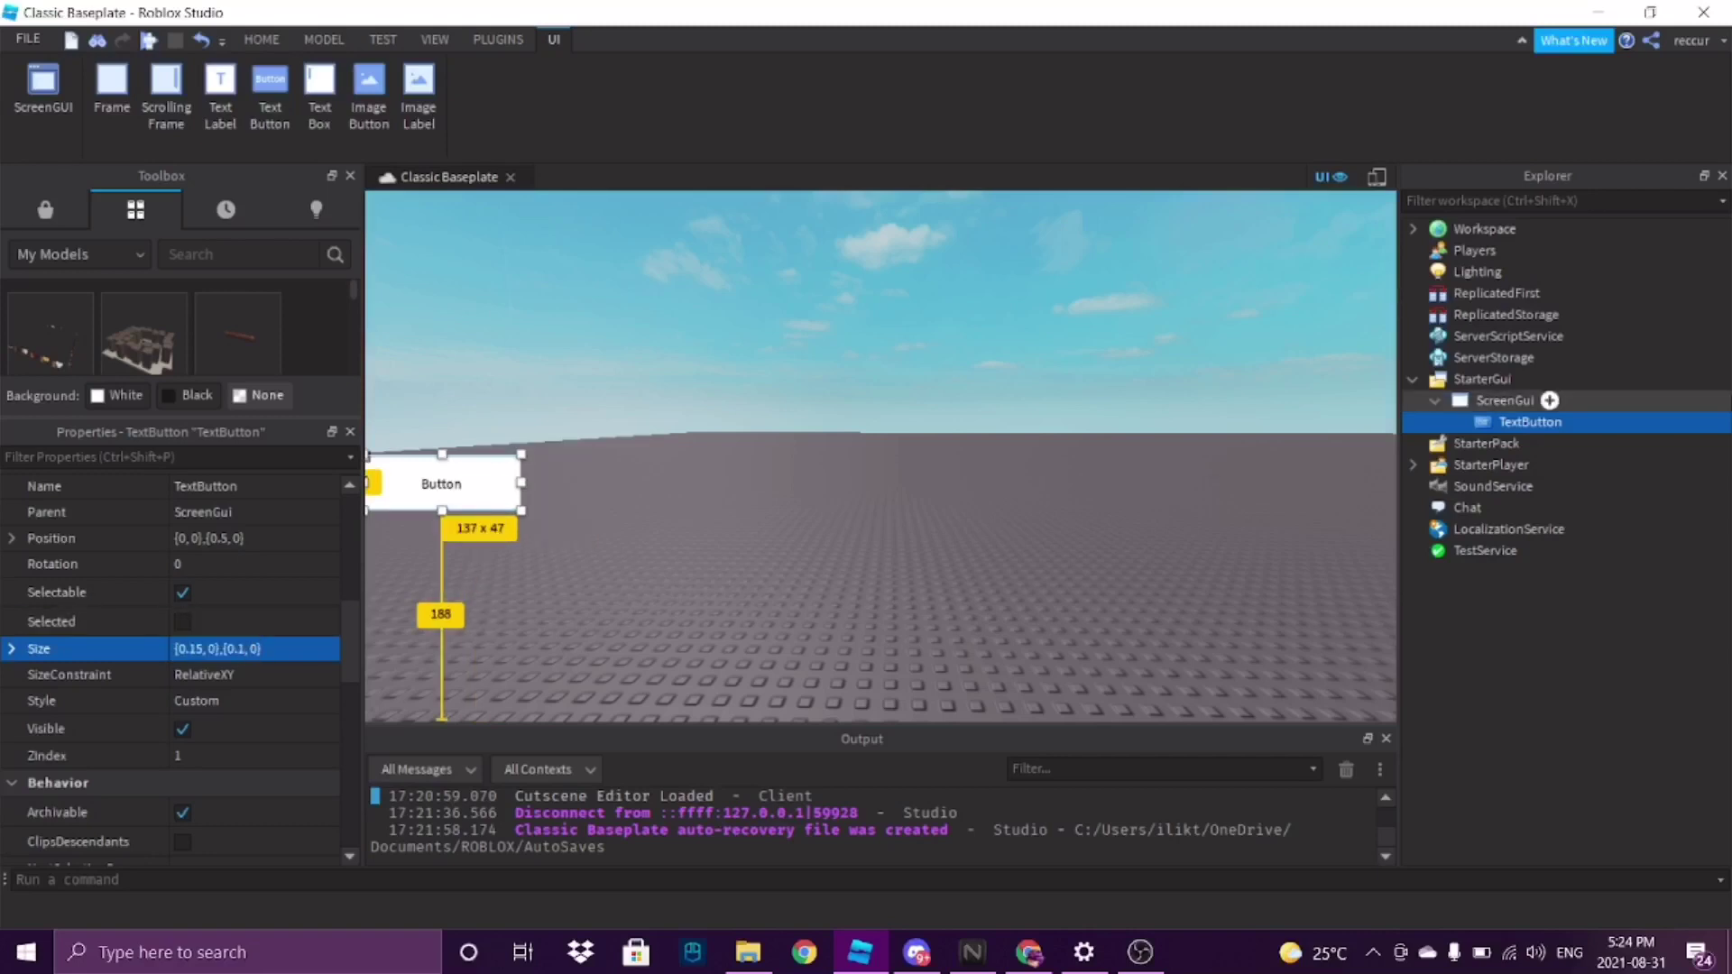
mouse_move(1504, 421)
scroll(106, 678, "down", 10)
Give the button a red background colour and a BorderSizePixel of 5
left_click(181, 760)
left_click_drag(895, 315, 847, 344)
left_click(1015, 673)
scroll(194, 804, "down", 3)
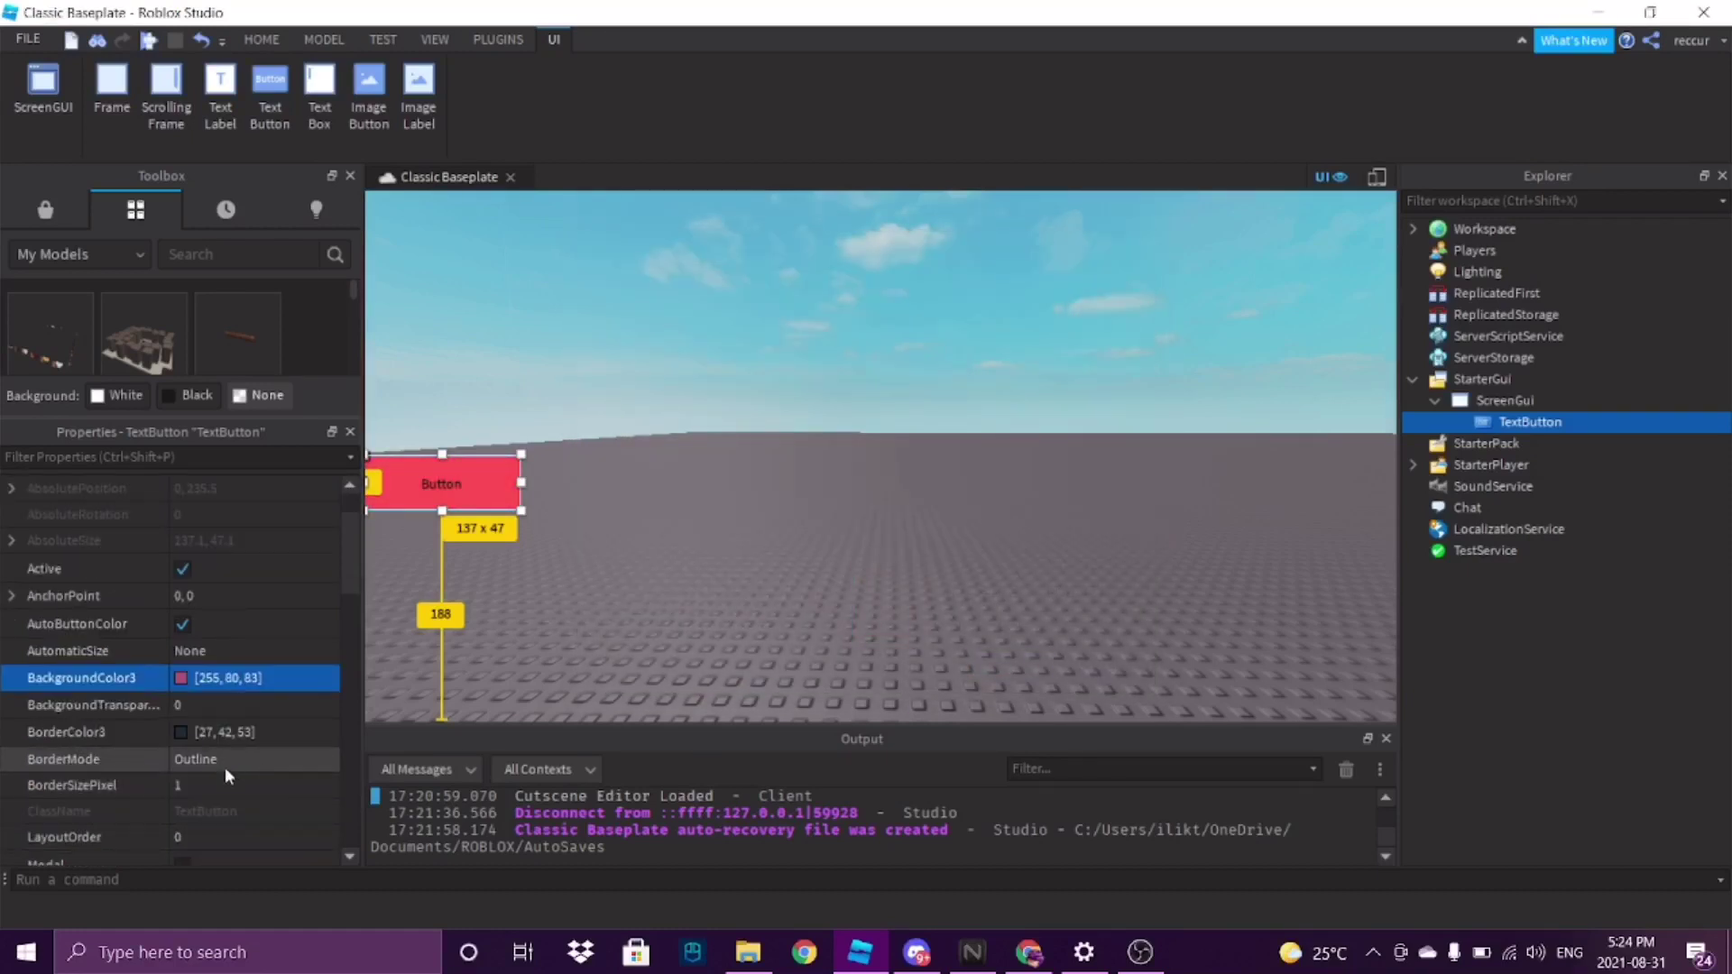
left_click(208, 785)
type("5")
key("Return")
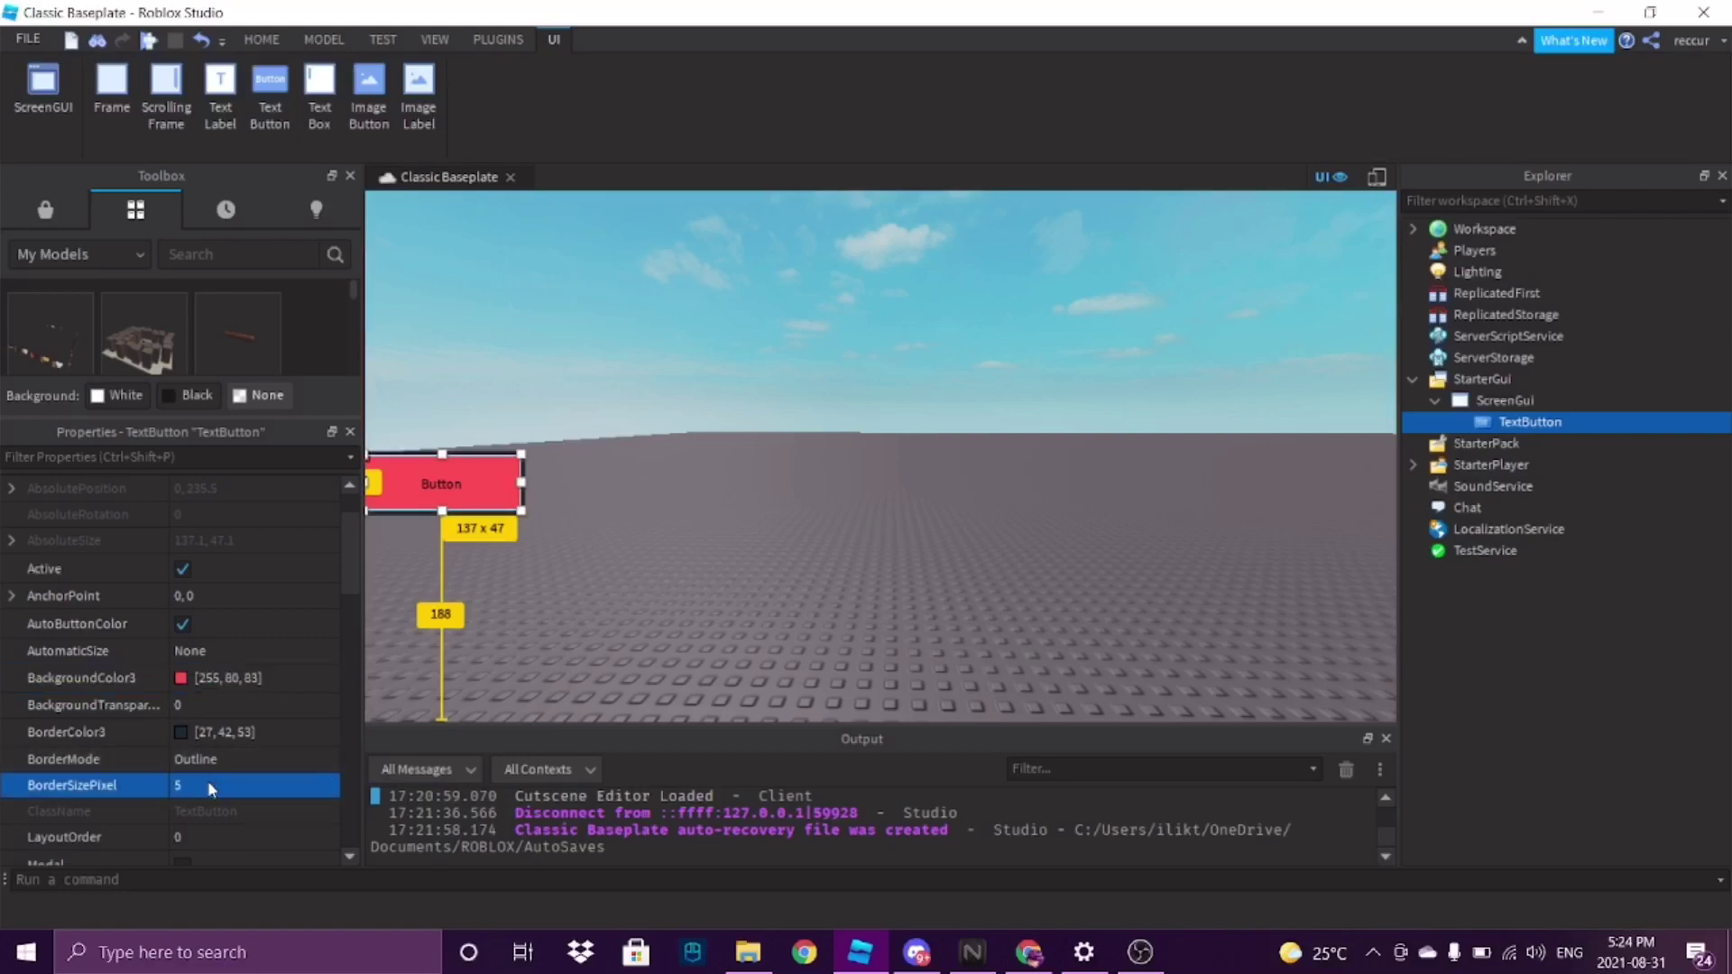
Darken the background to [188, 59, 63] and set the border colour to [127, 37, 39]
left_click(181, 707)
left_click(181, 678)
left_click_drag(1128, 429, 1142, 348)
left_click(1020, 672)
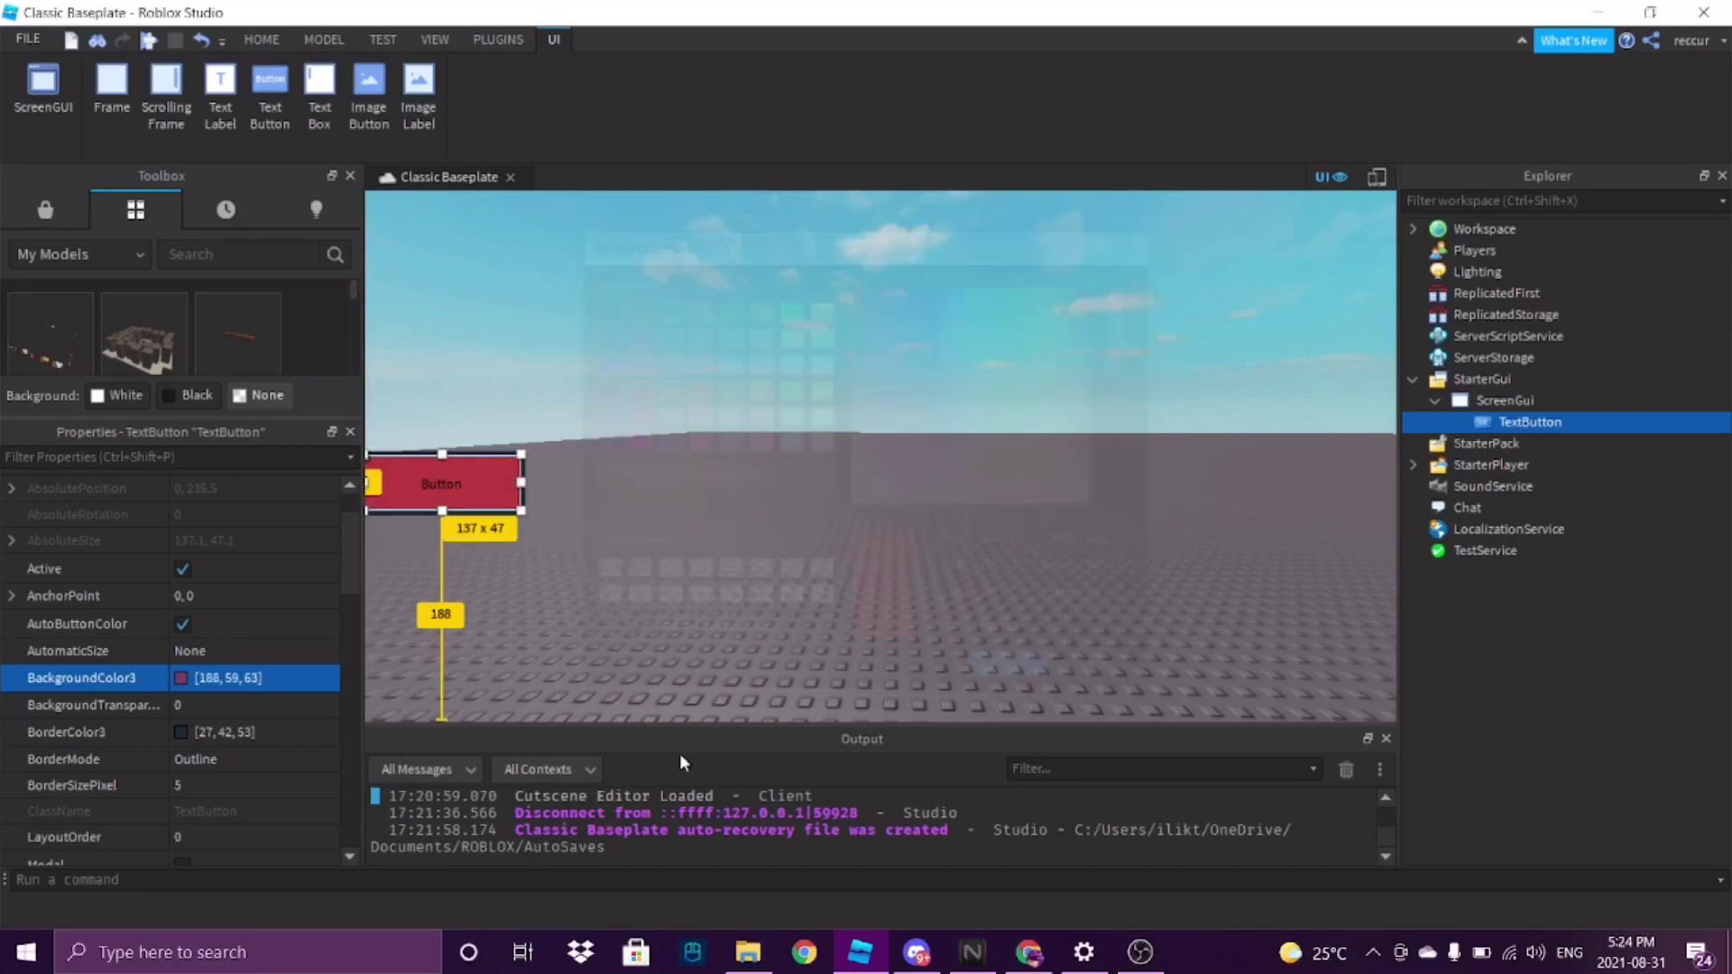
left_click(185, 732)
left_click_drag(915, 355, 847, 348)
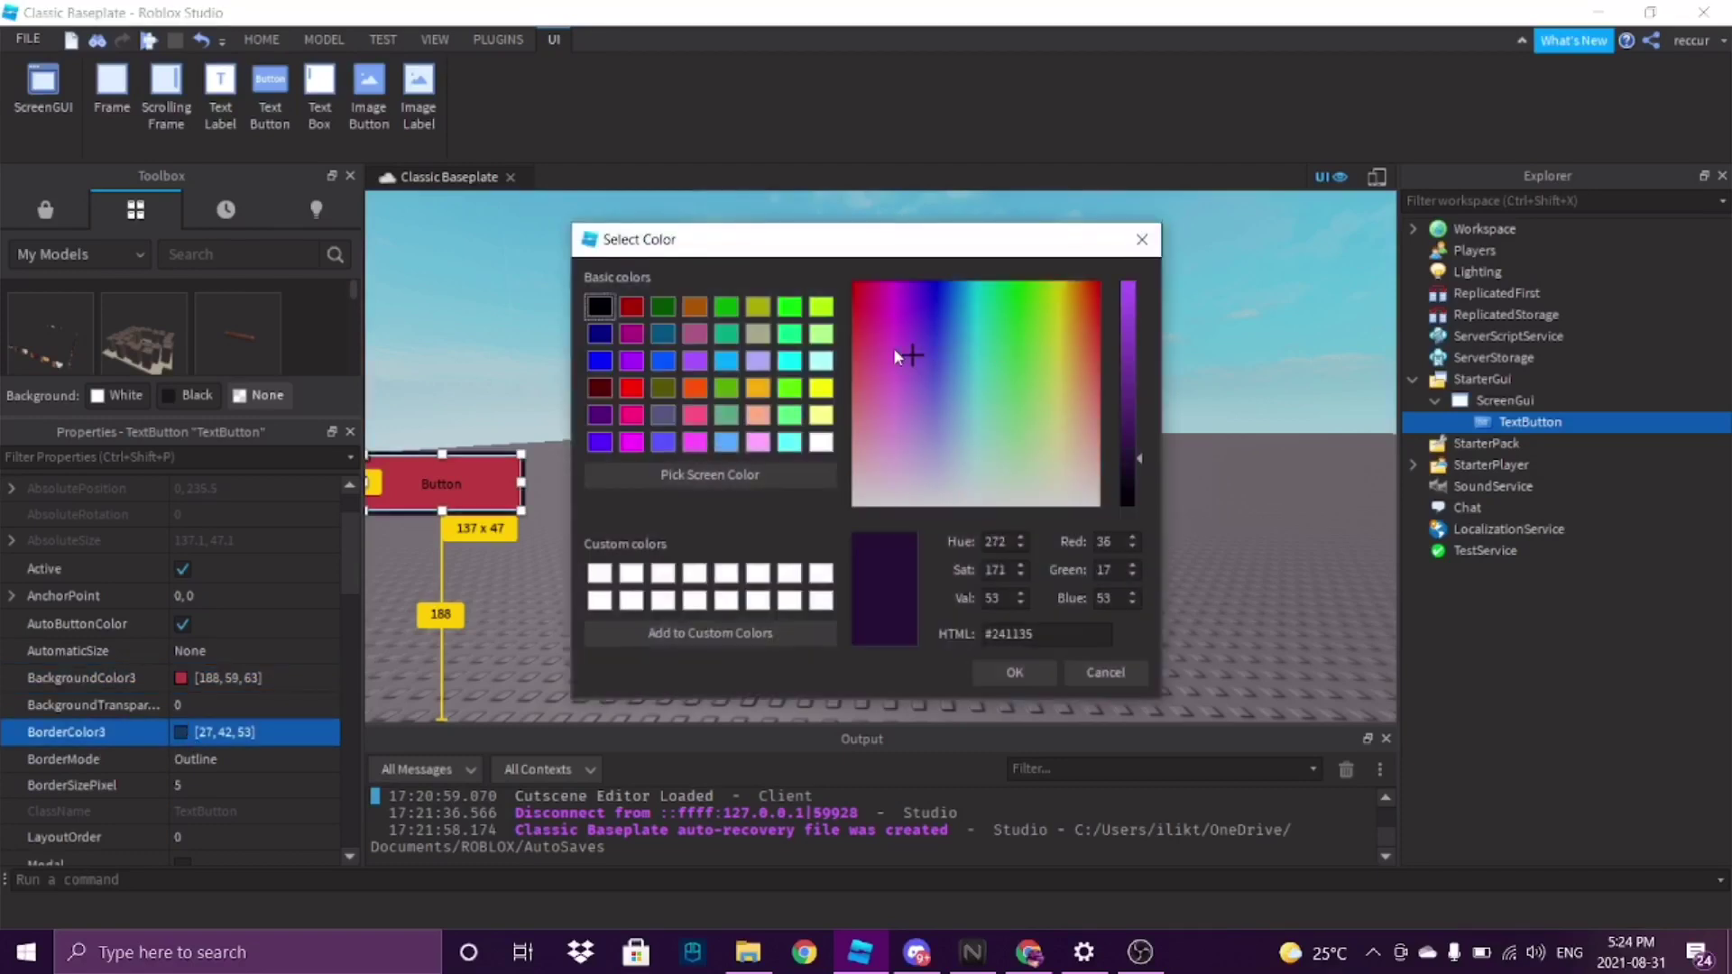
left_click_drag(1129, 383, 1124, 390)
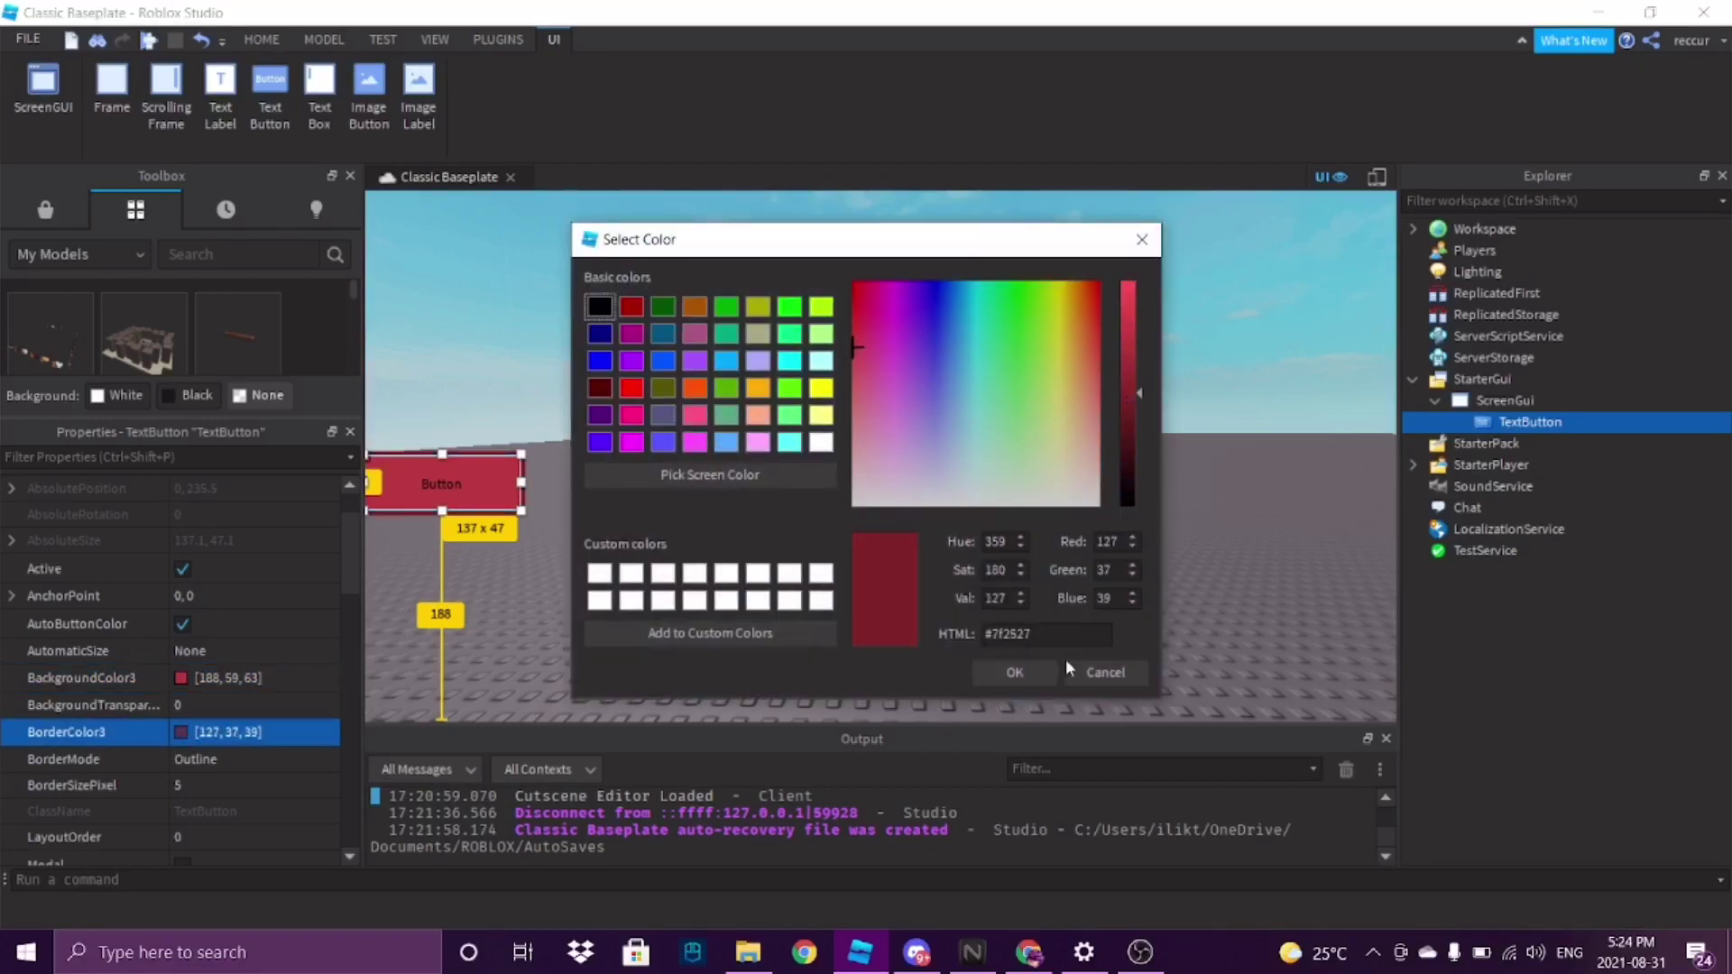
left_click(1014, 672)
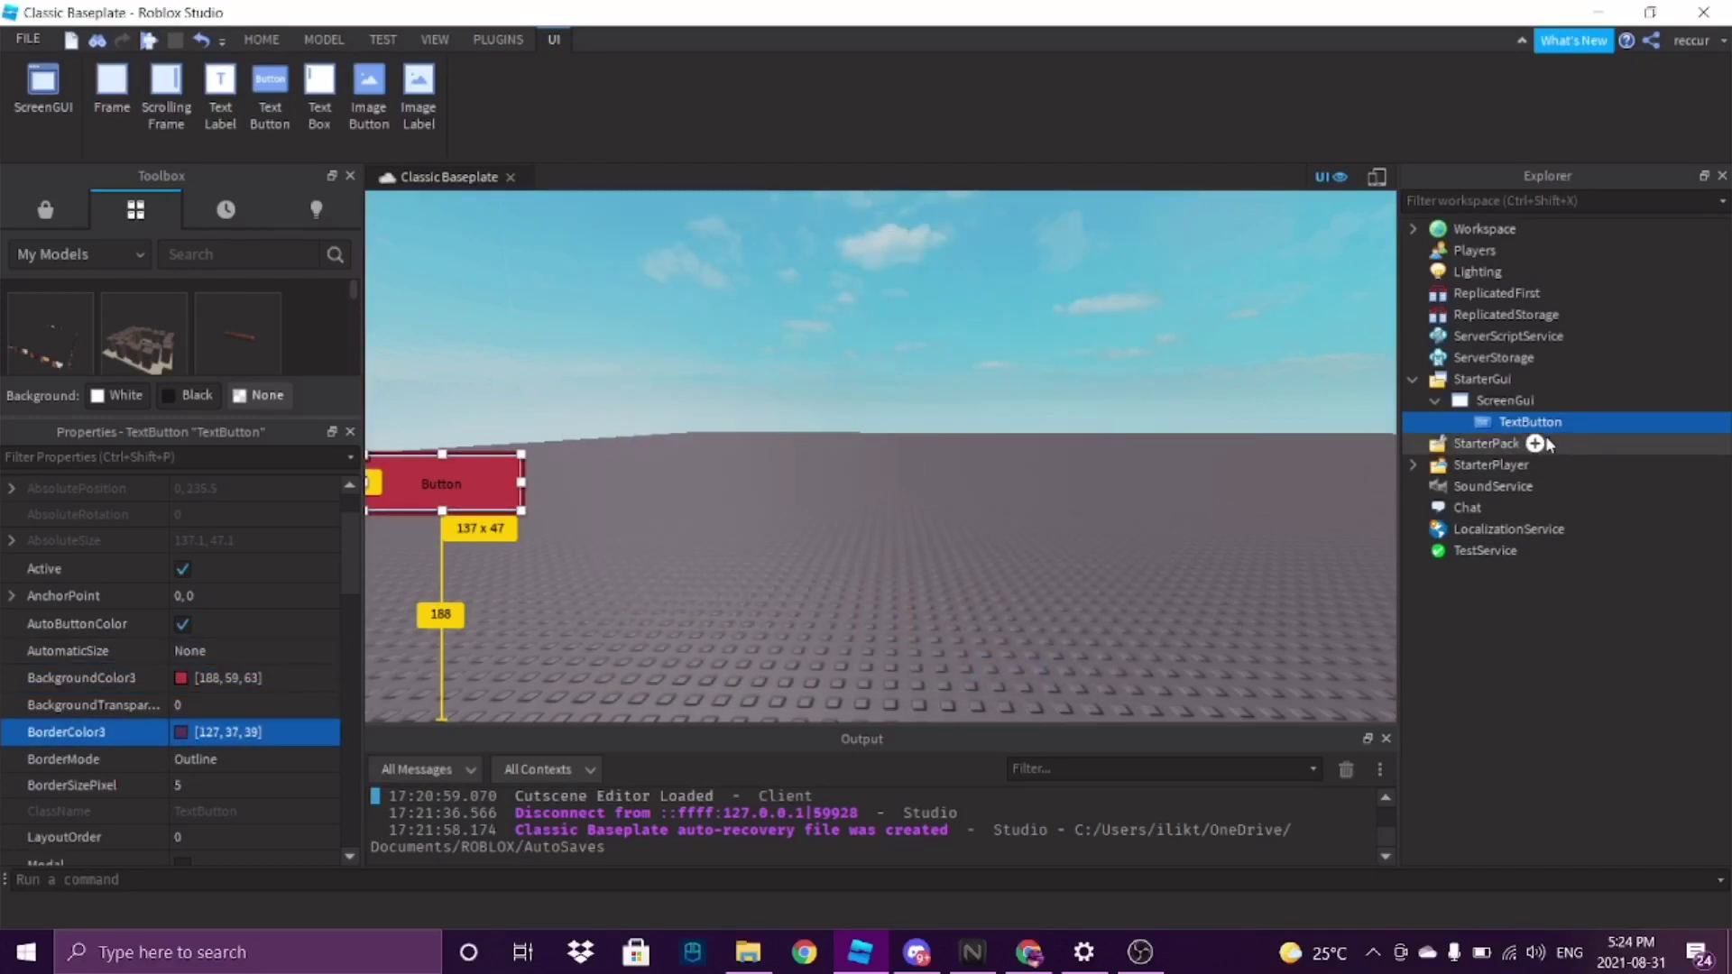
Set the button's Text to 'Shop' and enable TextScaled
scroll(138, 713, "down", 5)
scroll(137, 713, "down", 8)
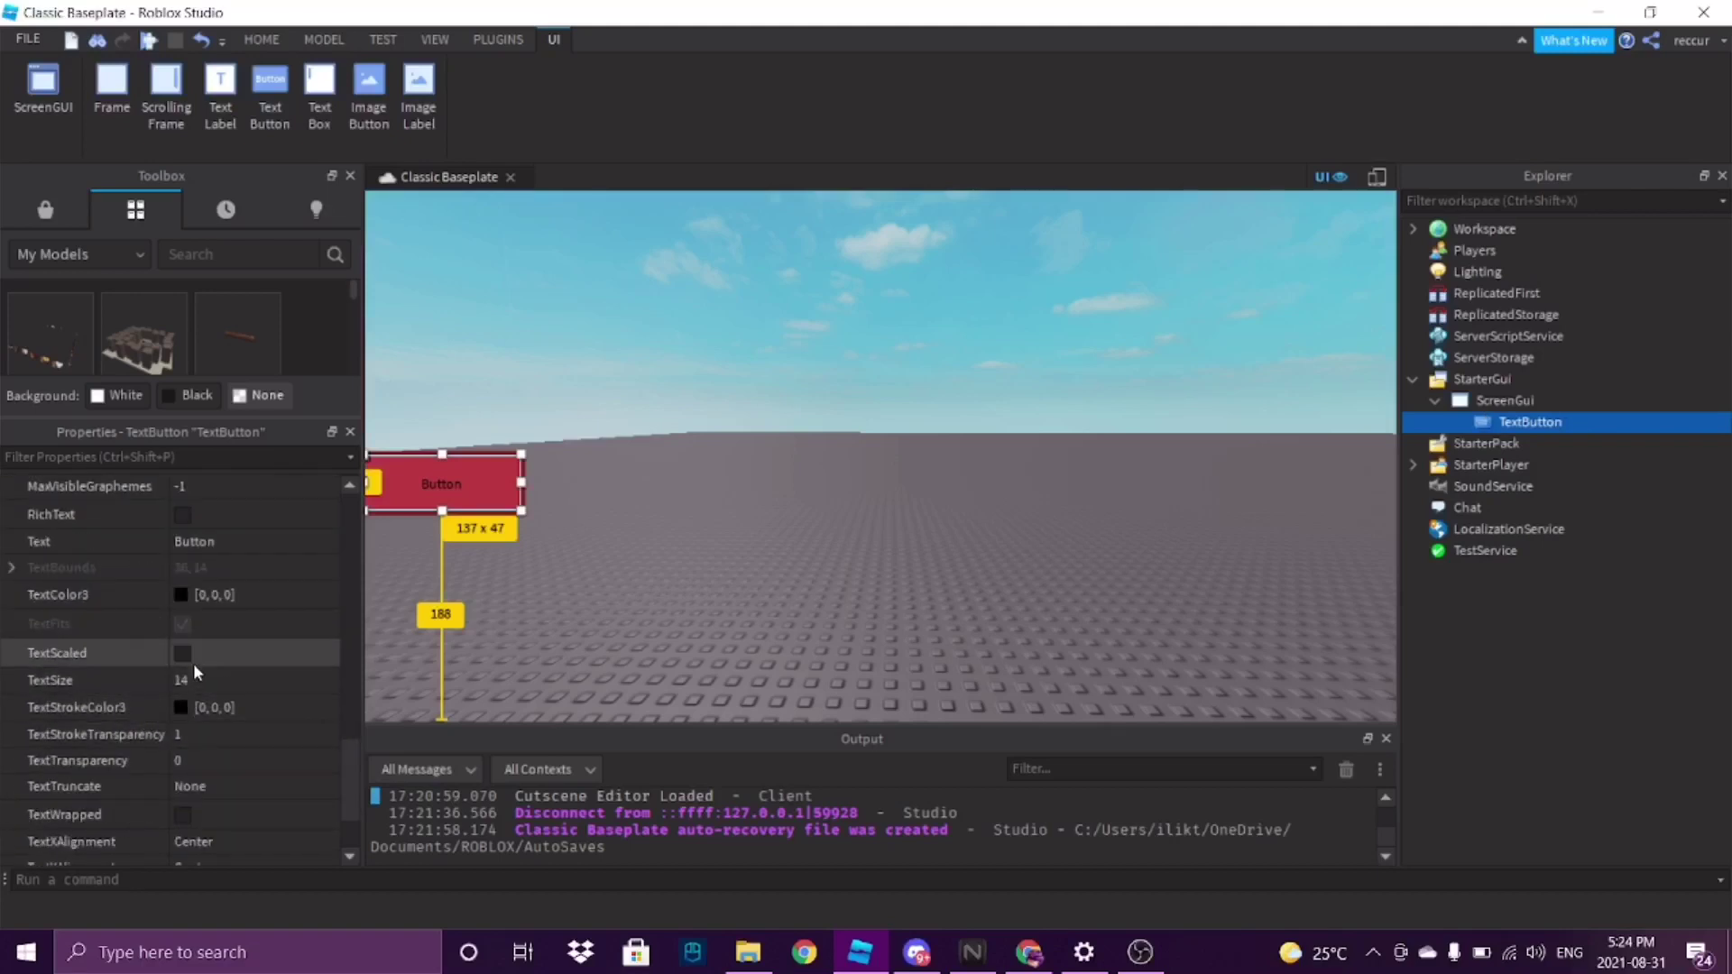
left_click(242, 539)
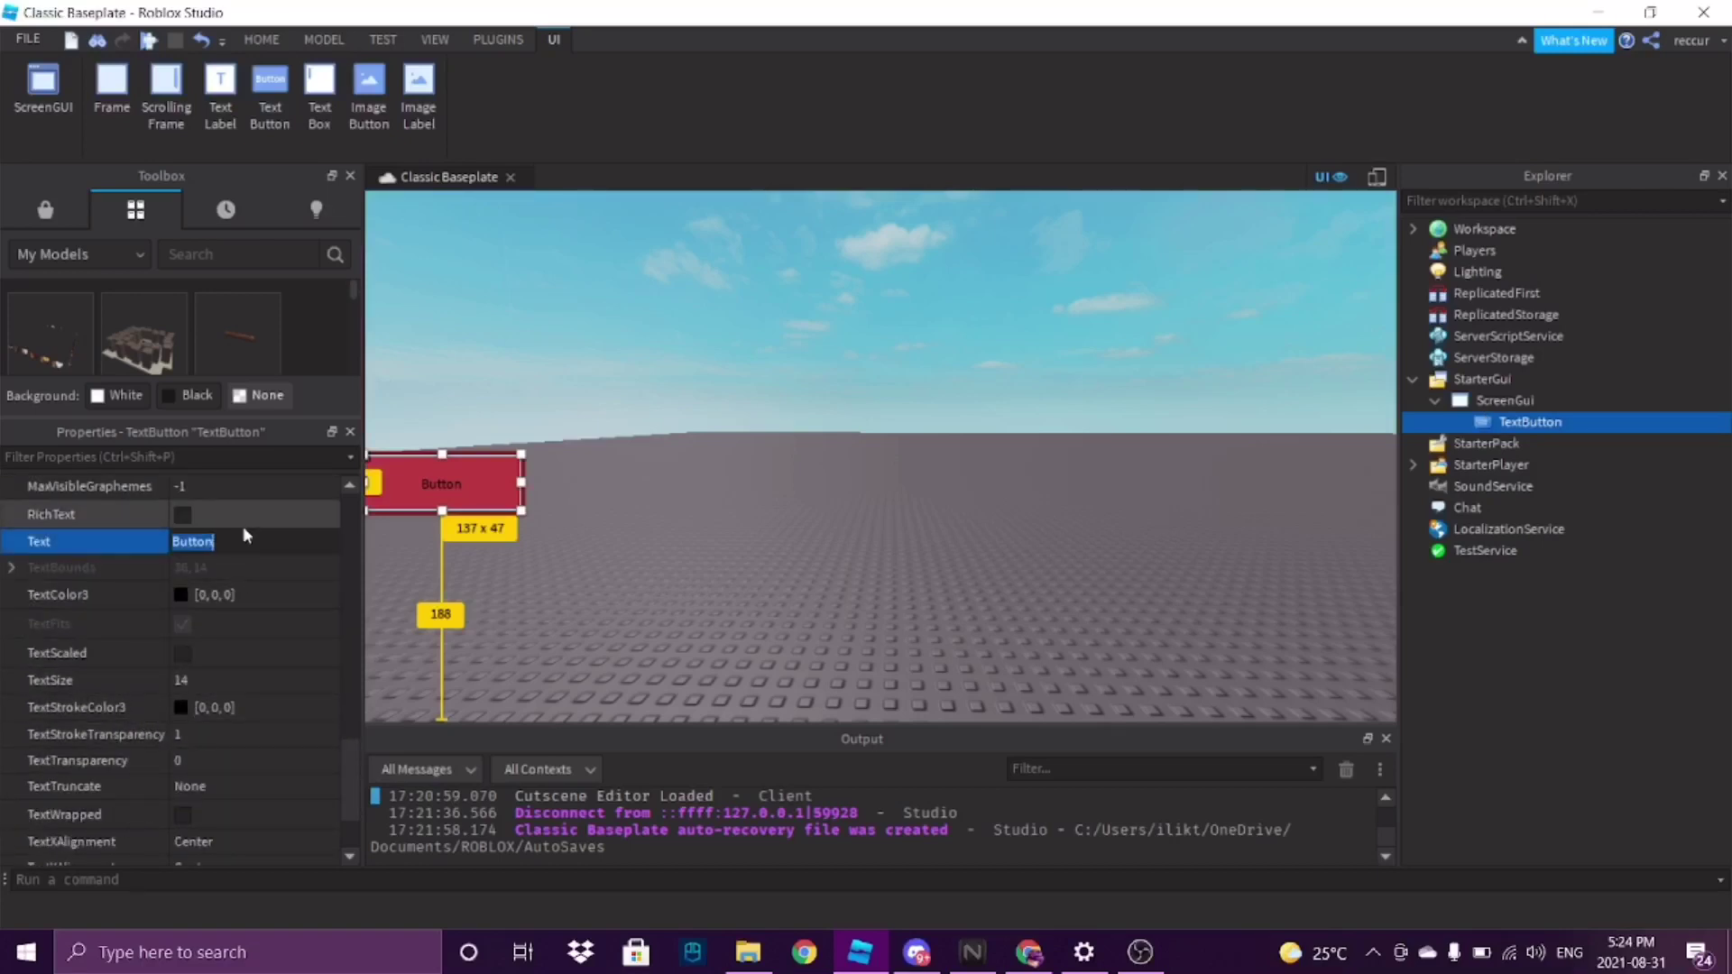
type("Shop")
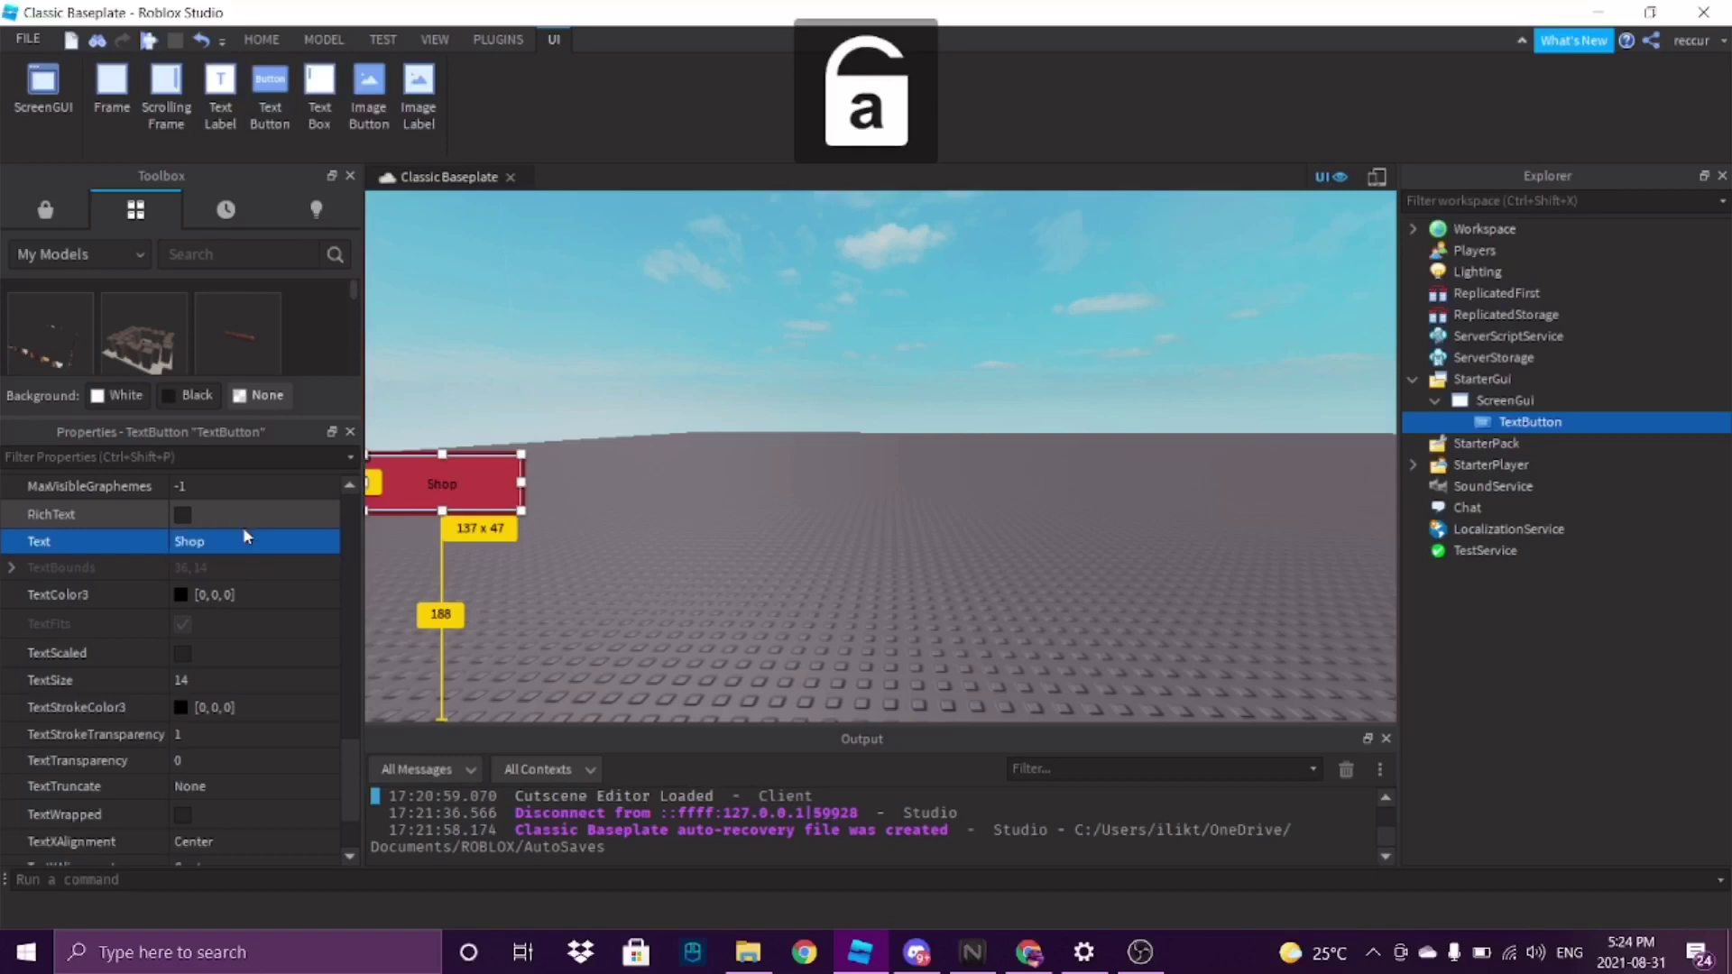
key("Return")
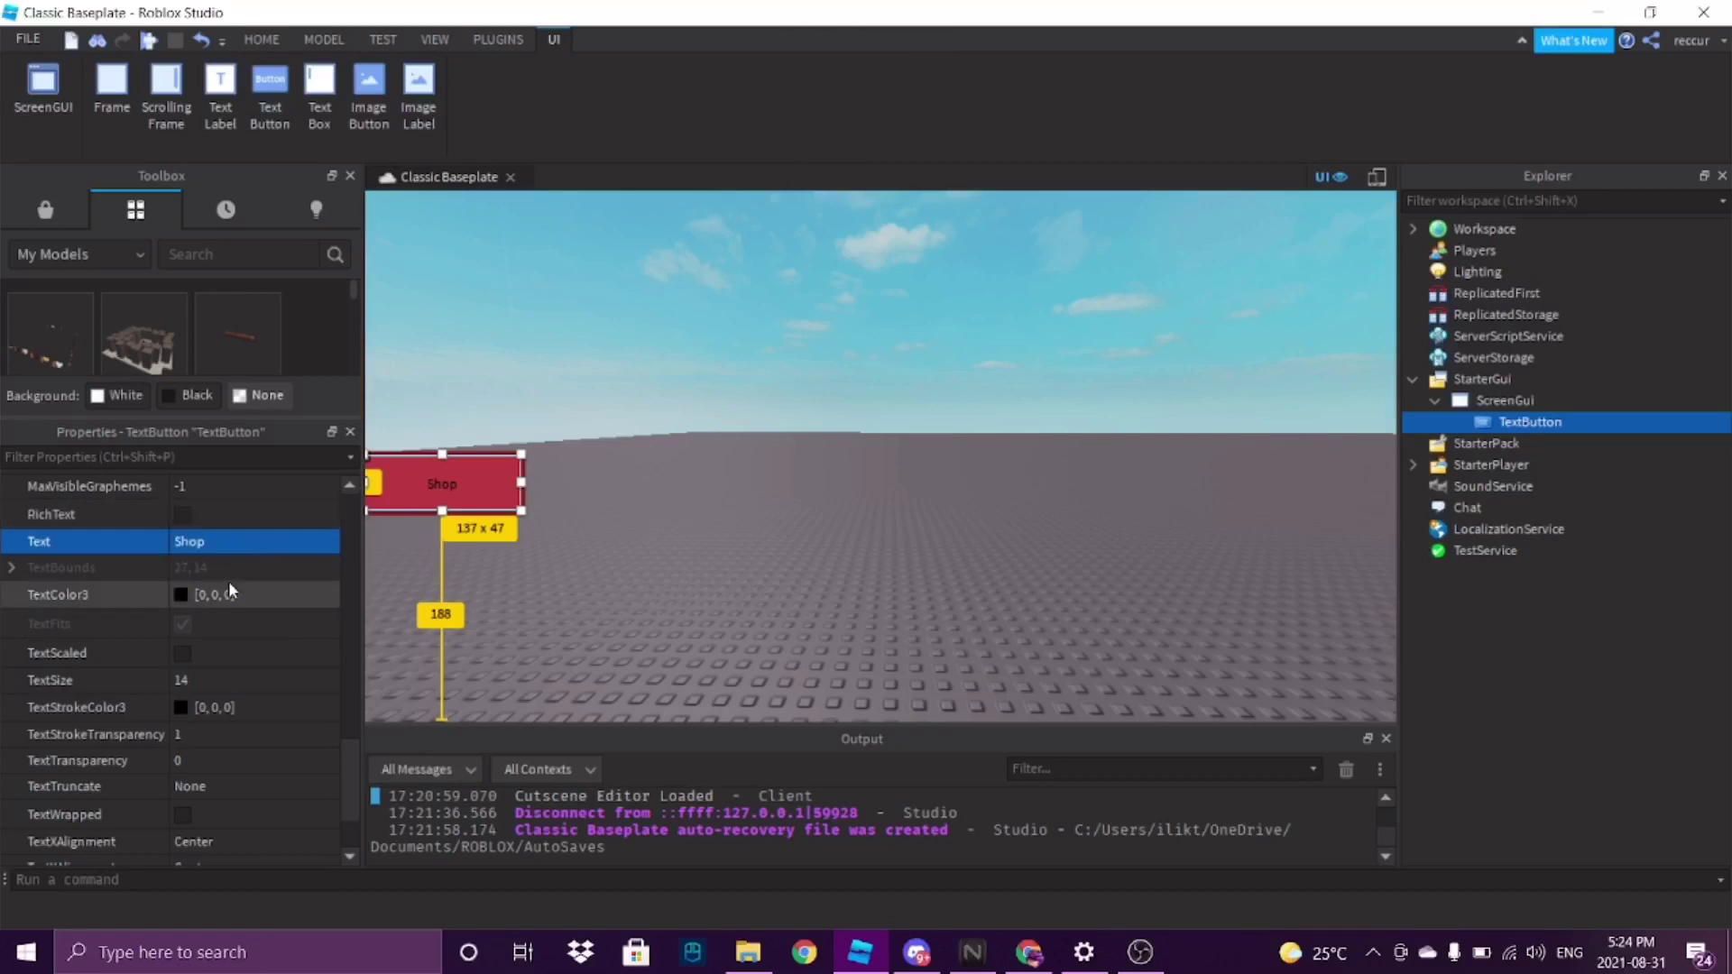
left_click(185, 654)
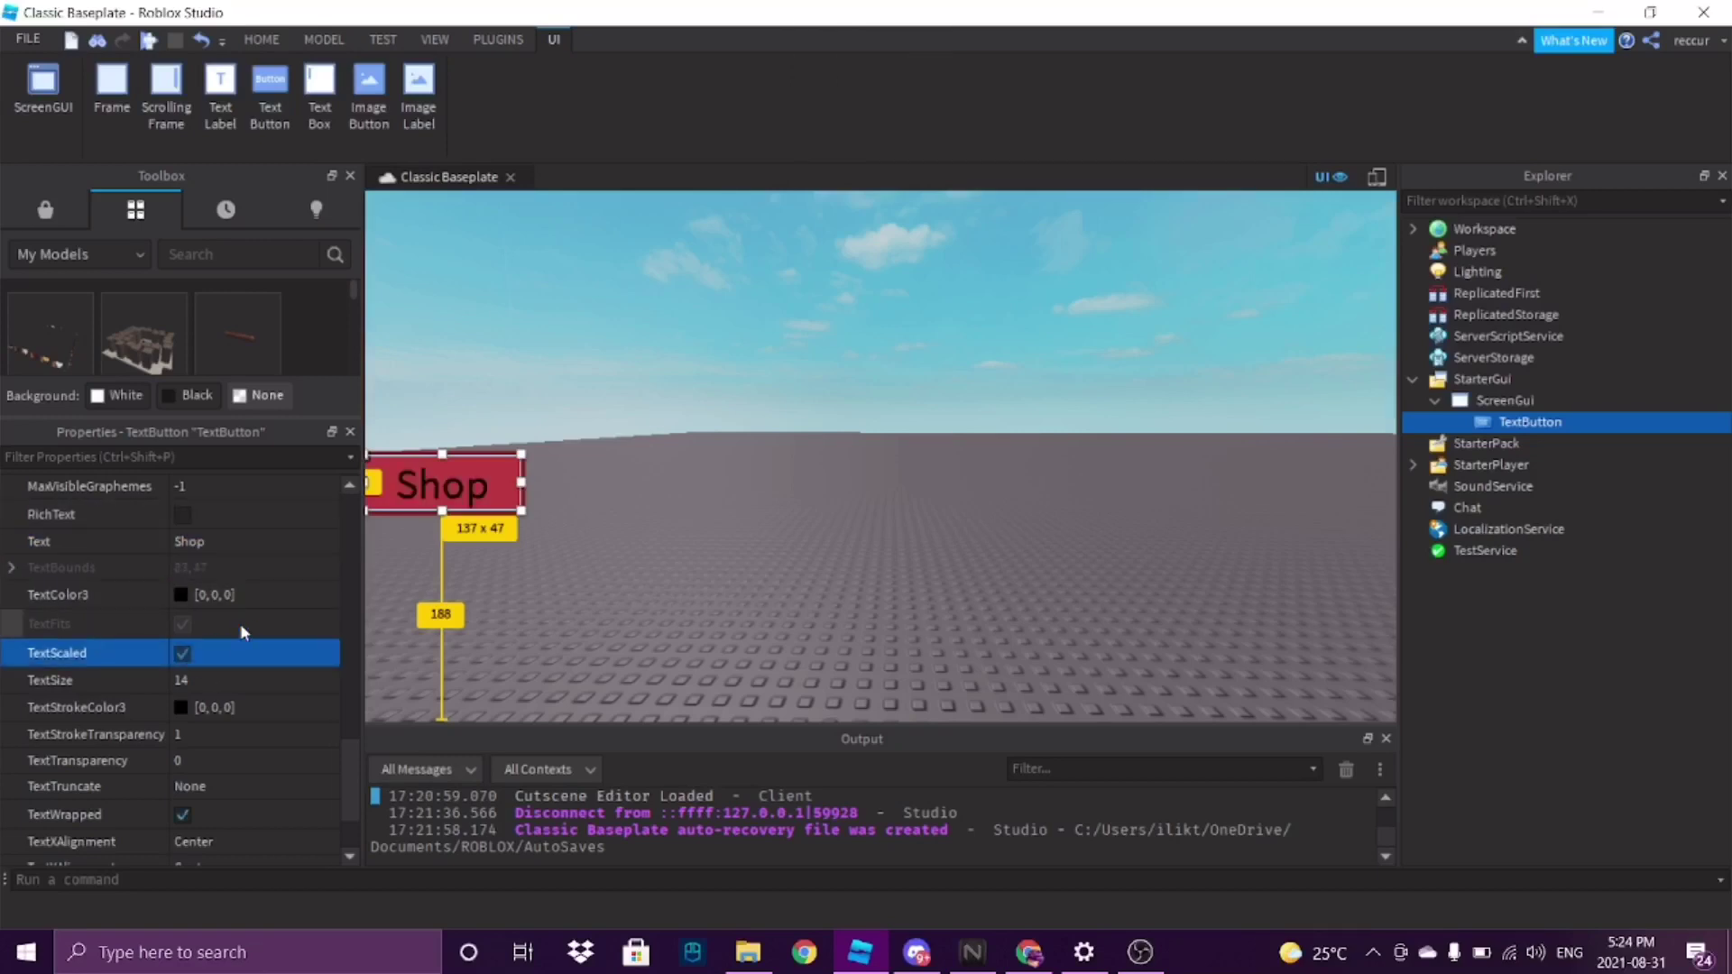
Change the label font to Bangers and the text colour to white
scroll(225, 622, "up", 1)
left_click(224, 519)
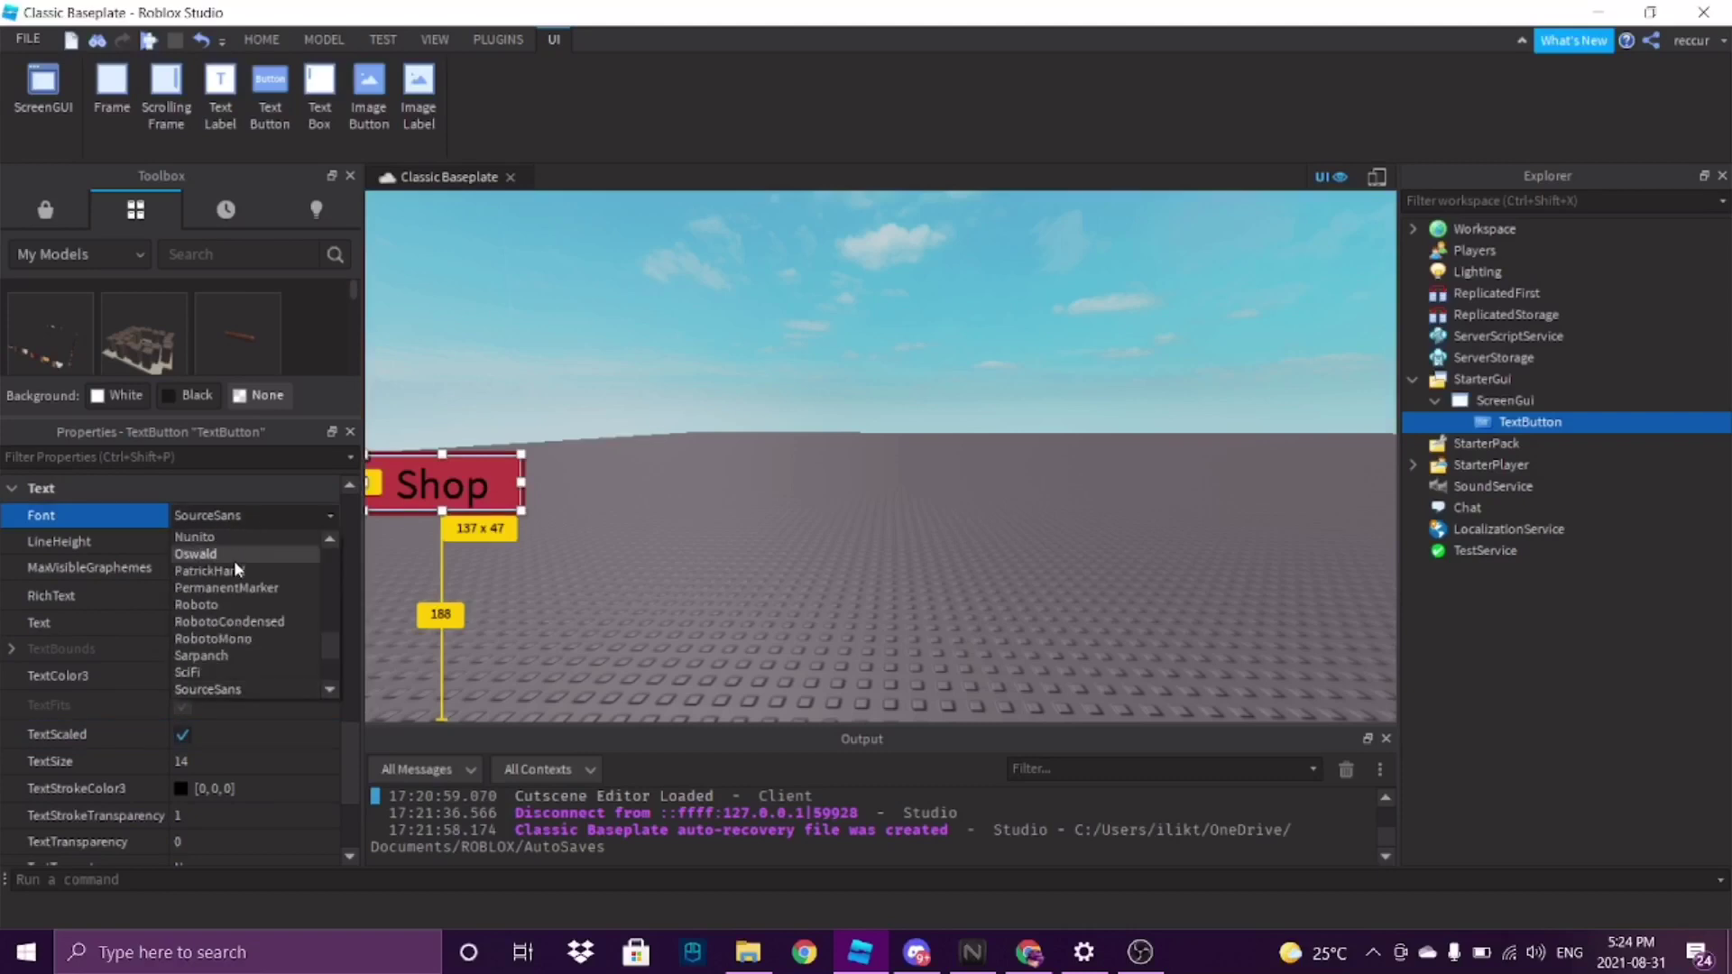
scroll(233, 572, "up", 7)
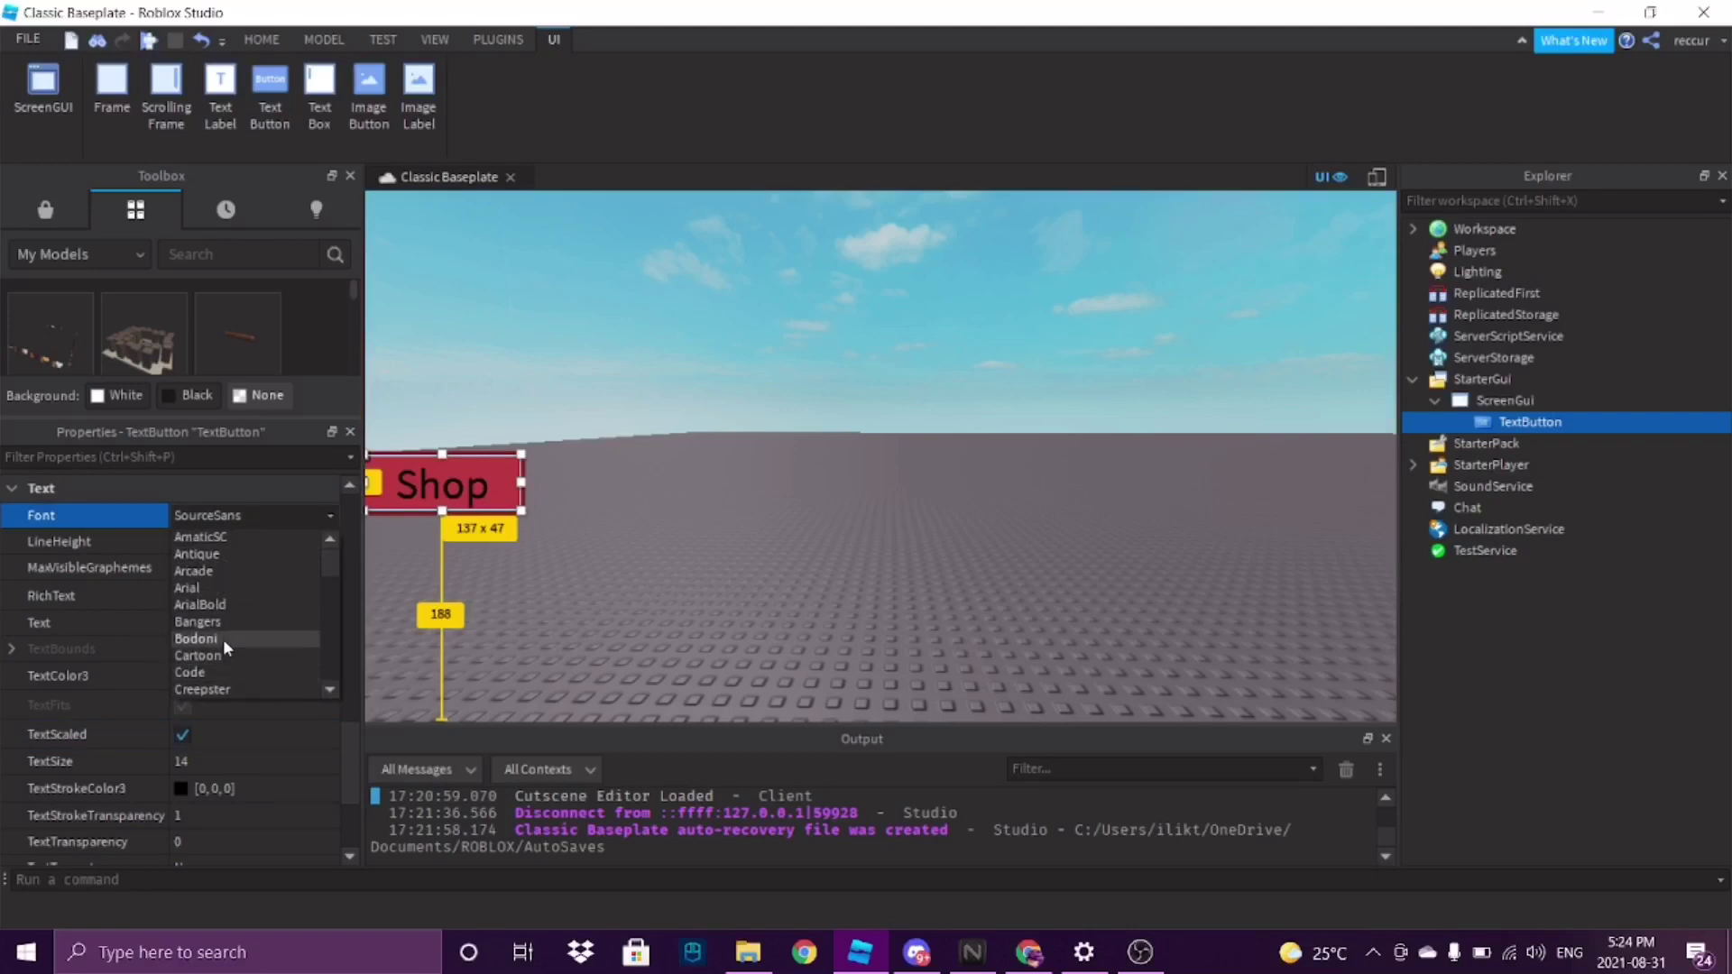
left_click(227, 621)
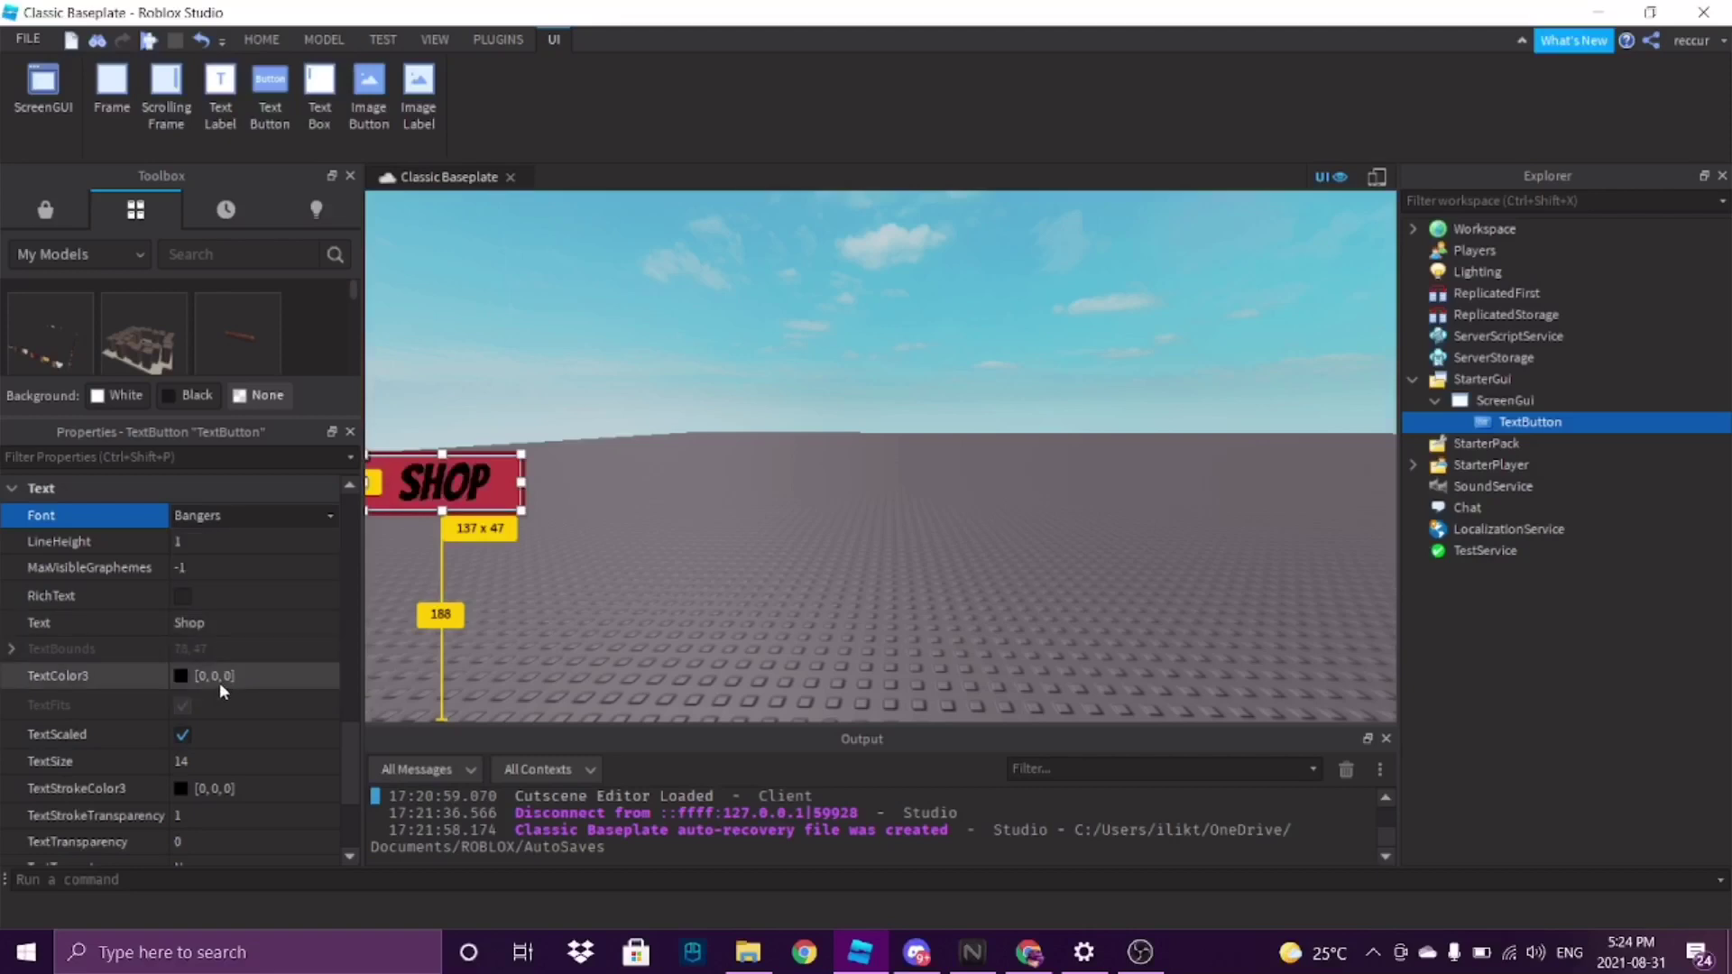
left_click(182, 676)
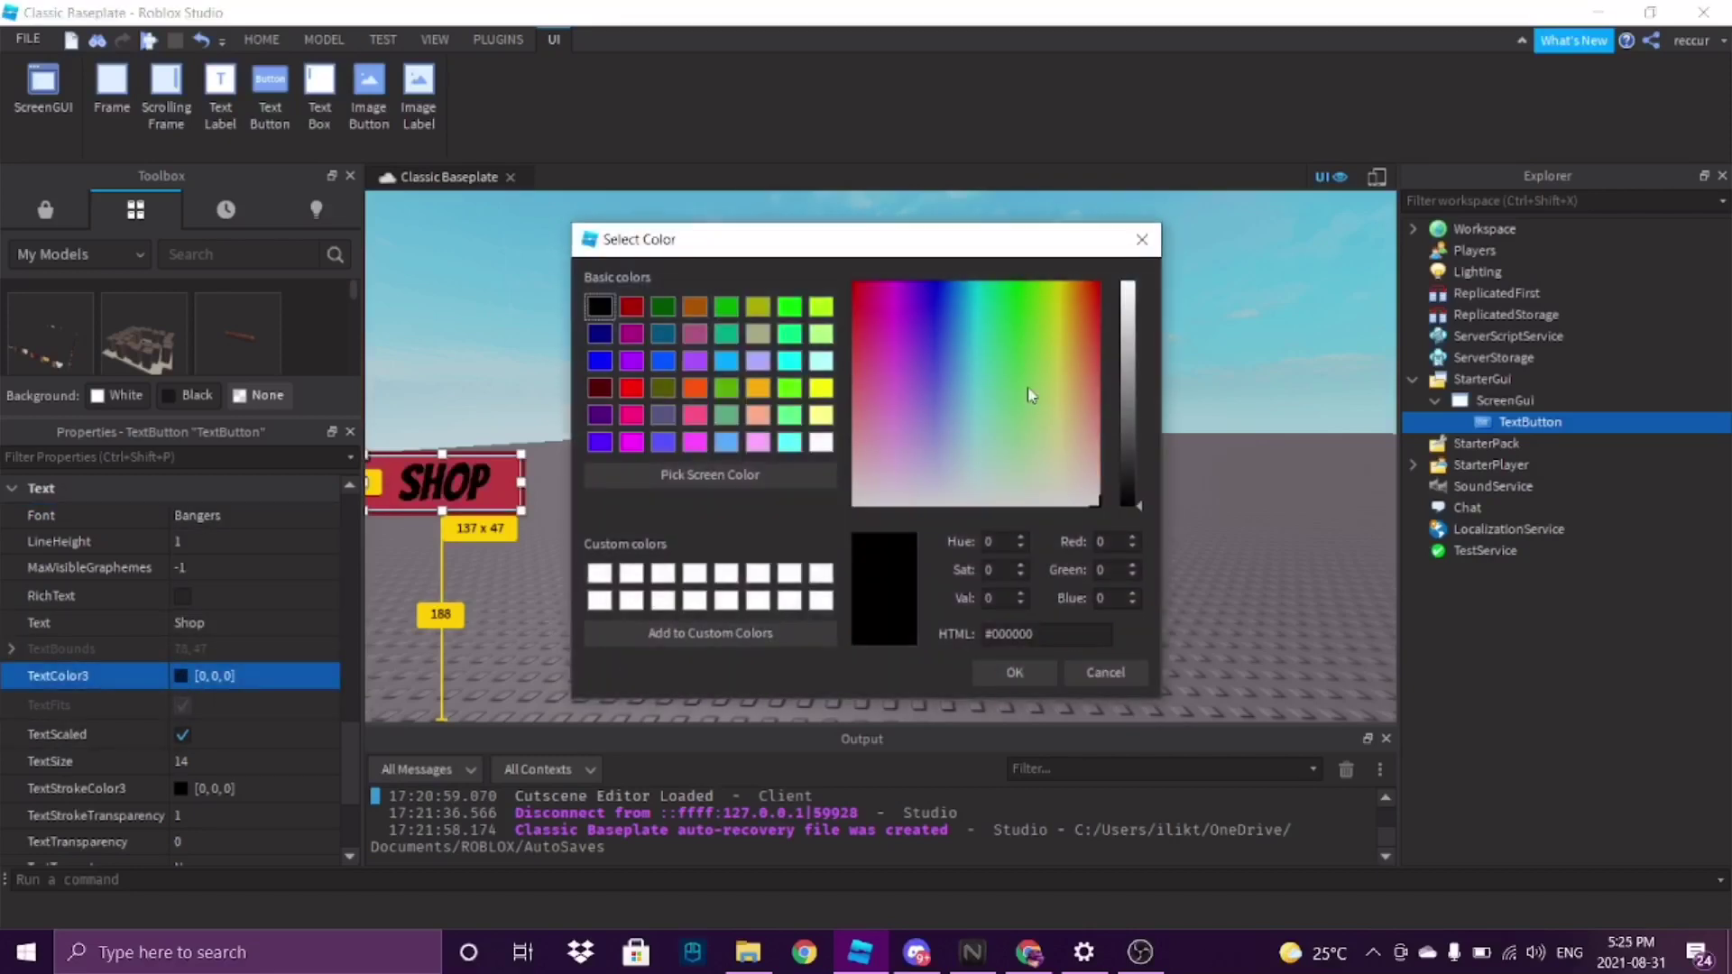
left_click_drag(1124, 325, 1121, 305)
left_click(1010, 674)
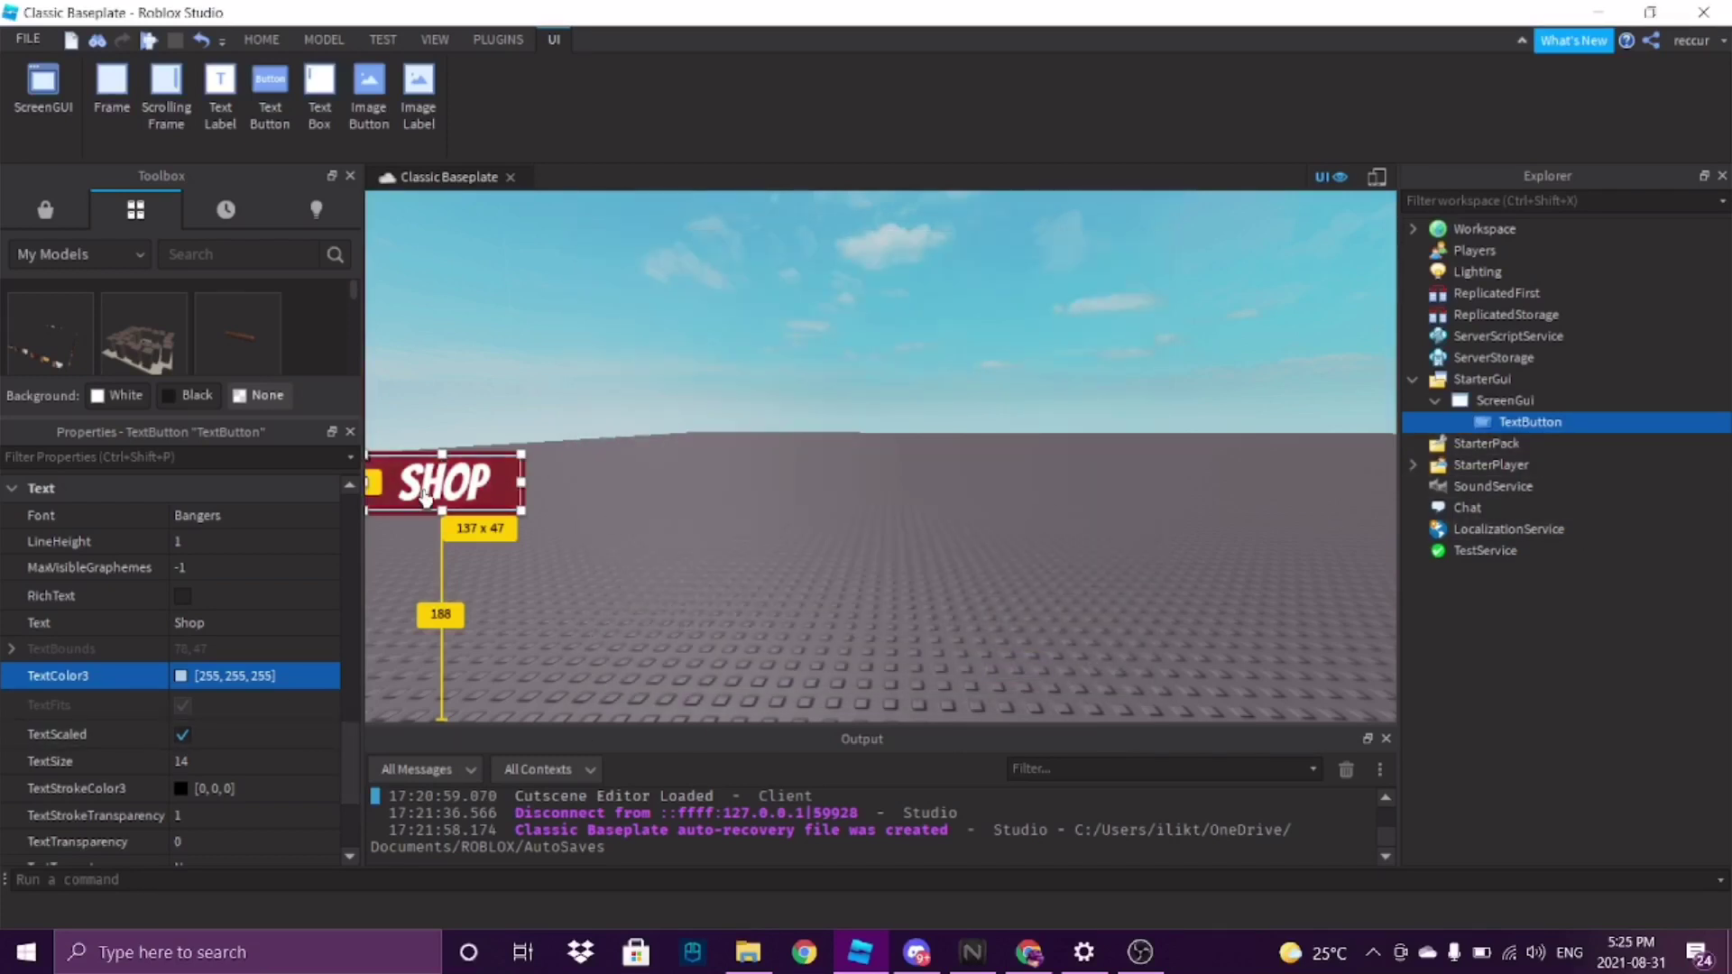
Insert a Frame into the ScreenGui and set its Position to {0.5, 0},{0.5, 0}
mouse_move(1527, 407)
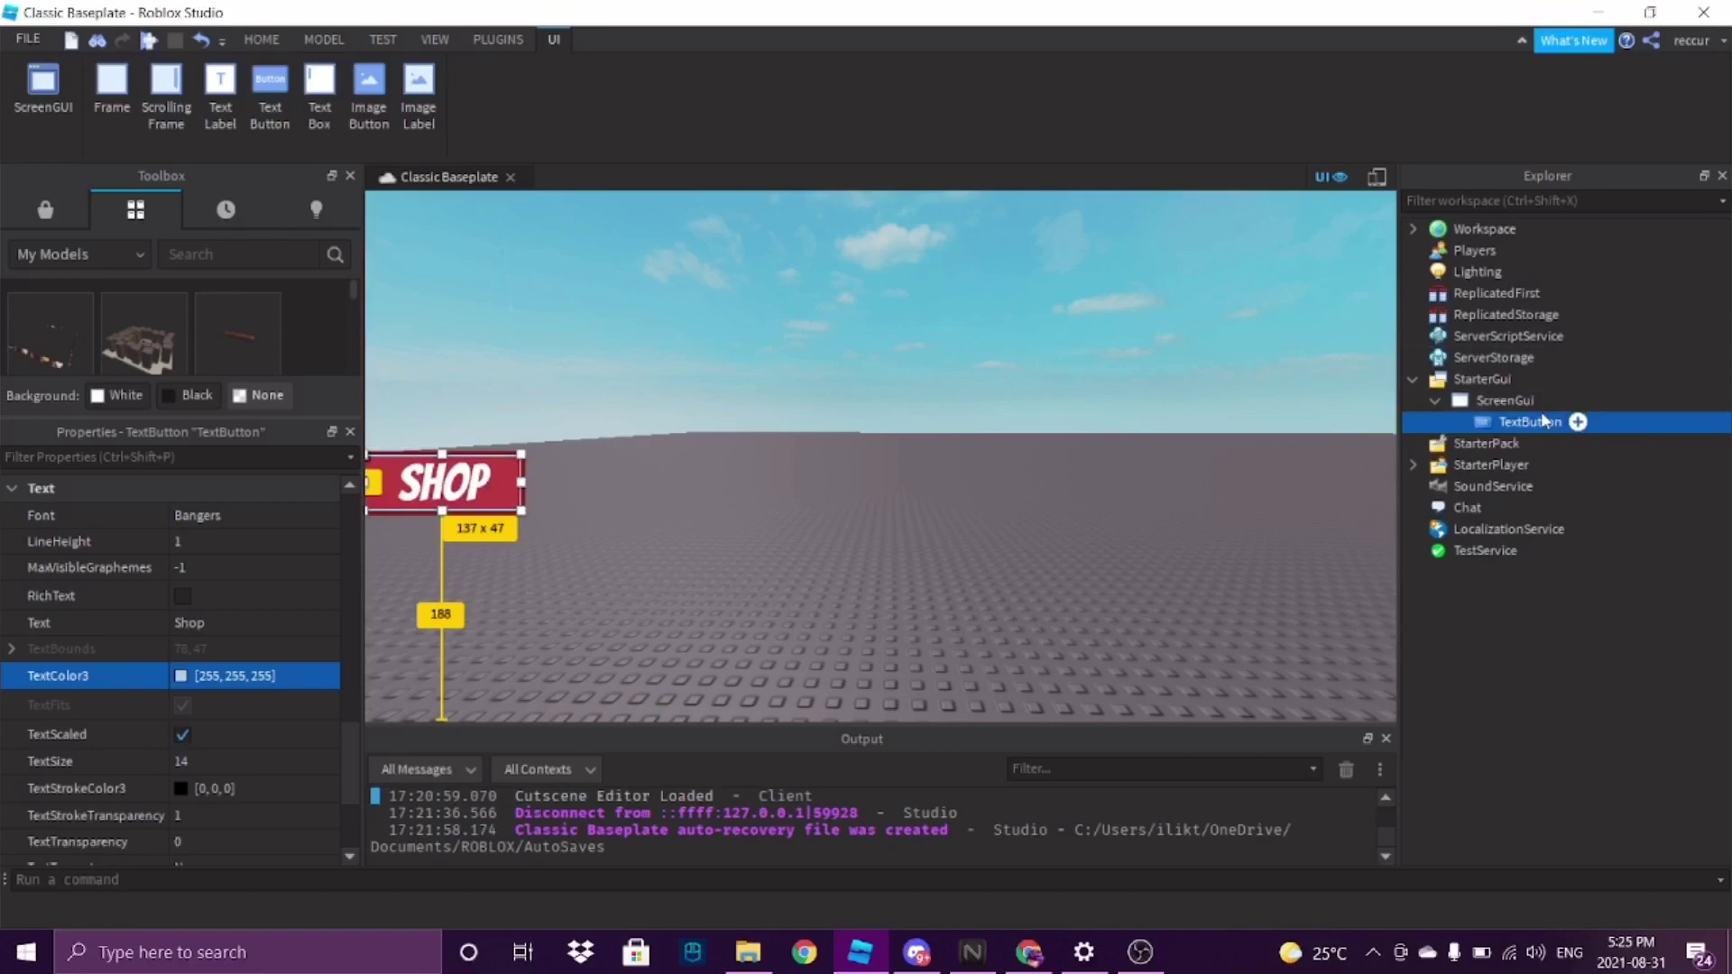
left_click(1550, 399)
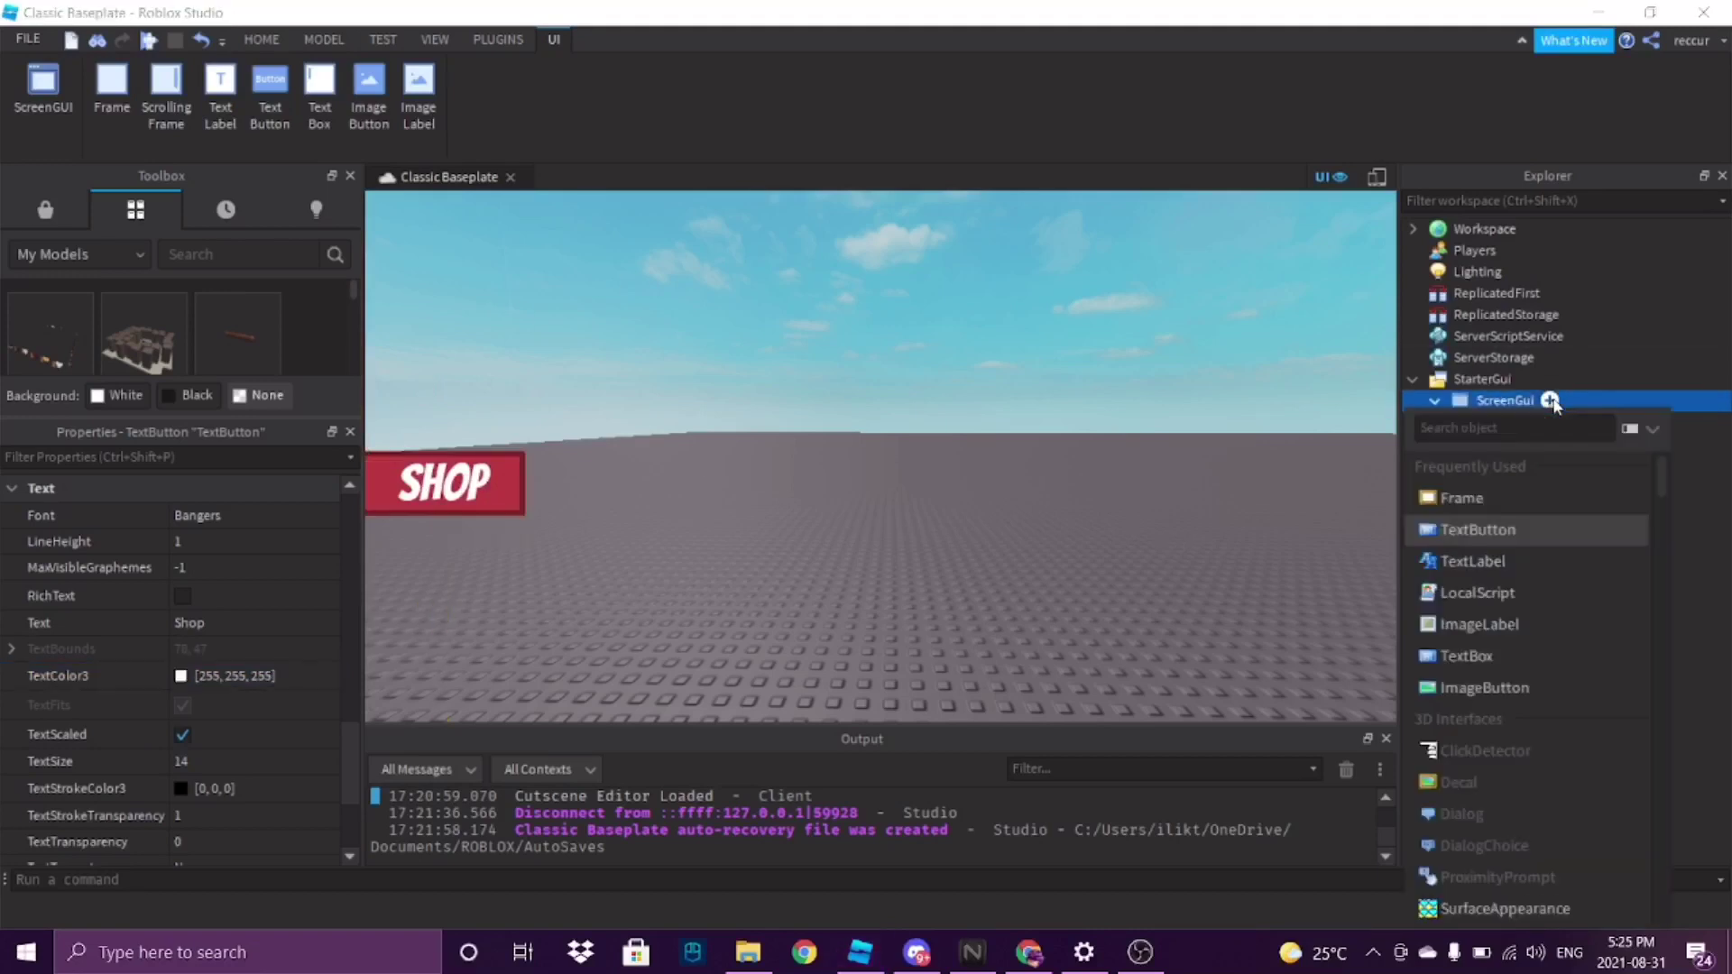
left_click(1462, 498)
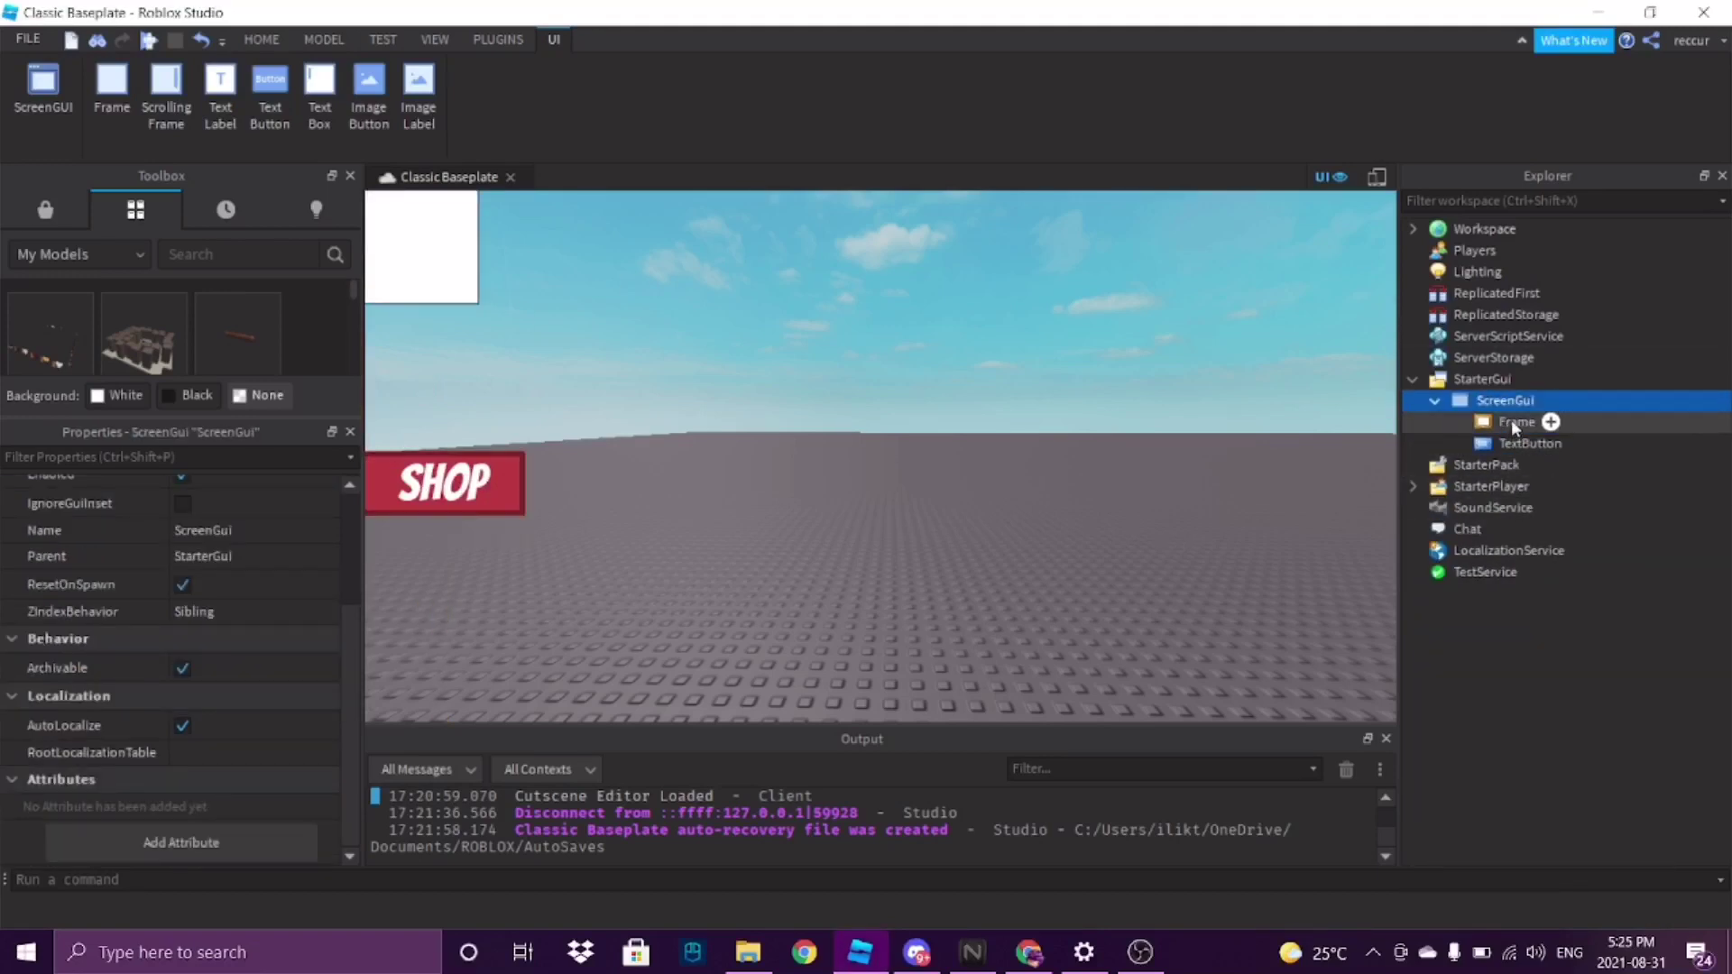
left_click(1512, 421)
scroll(254, 587, "down", 3)
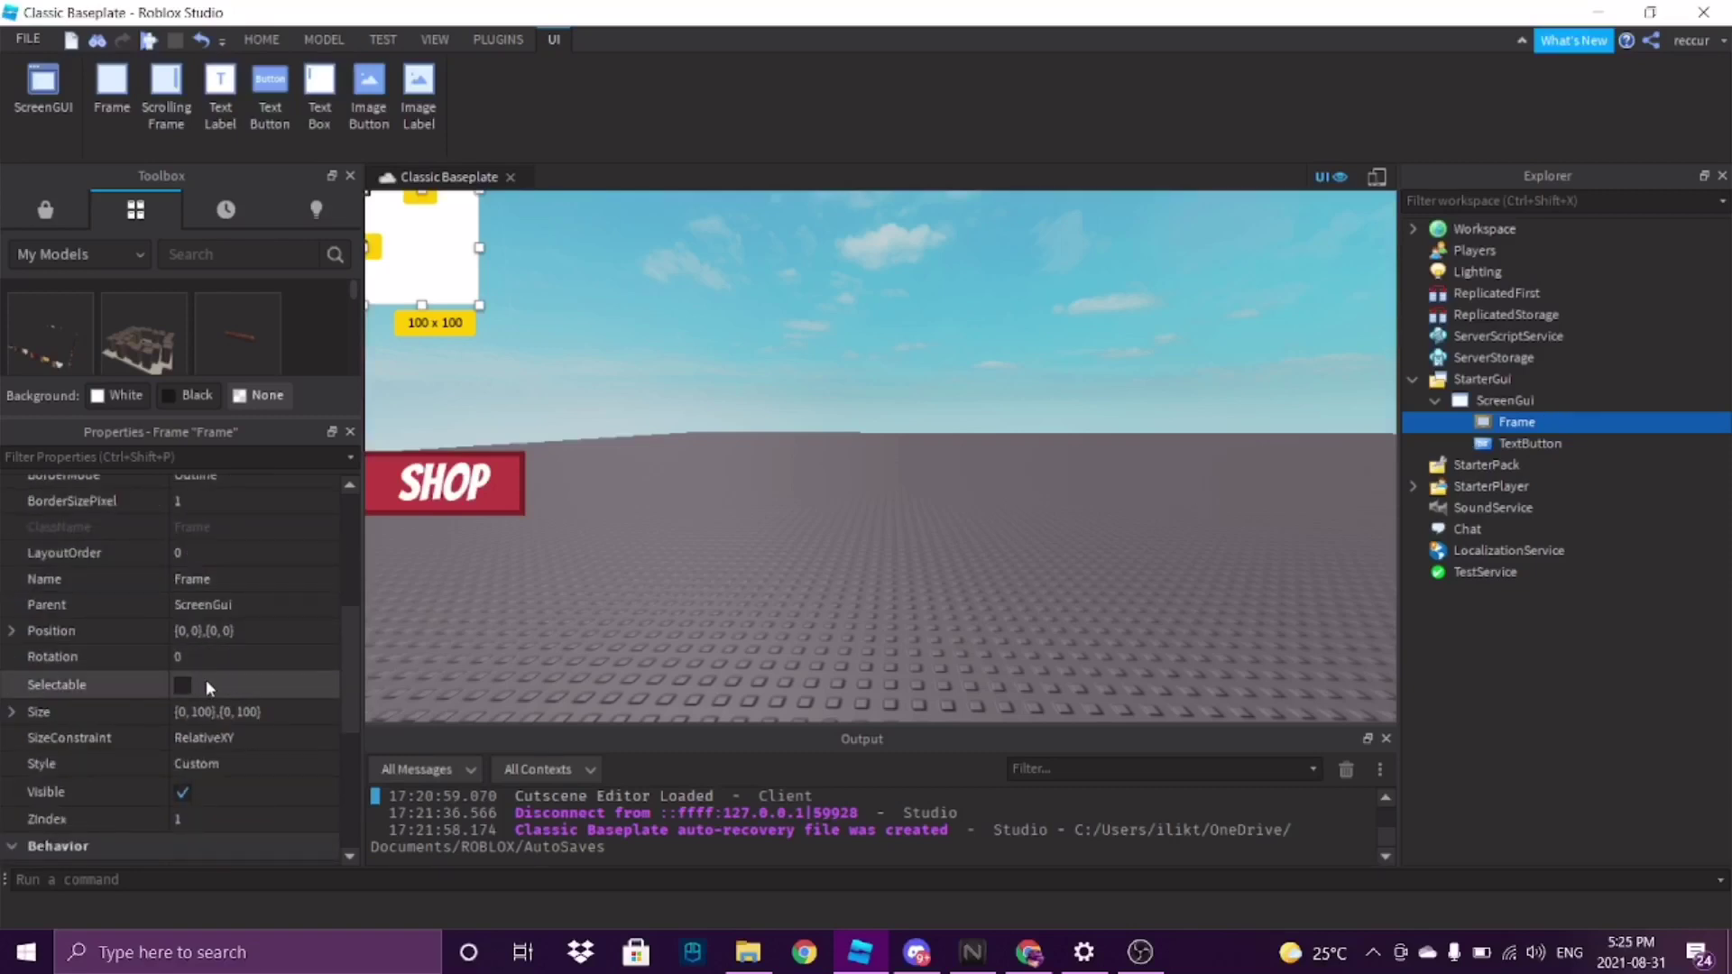
left_click(207, 631)
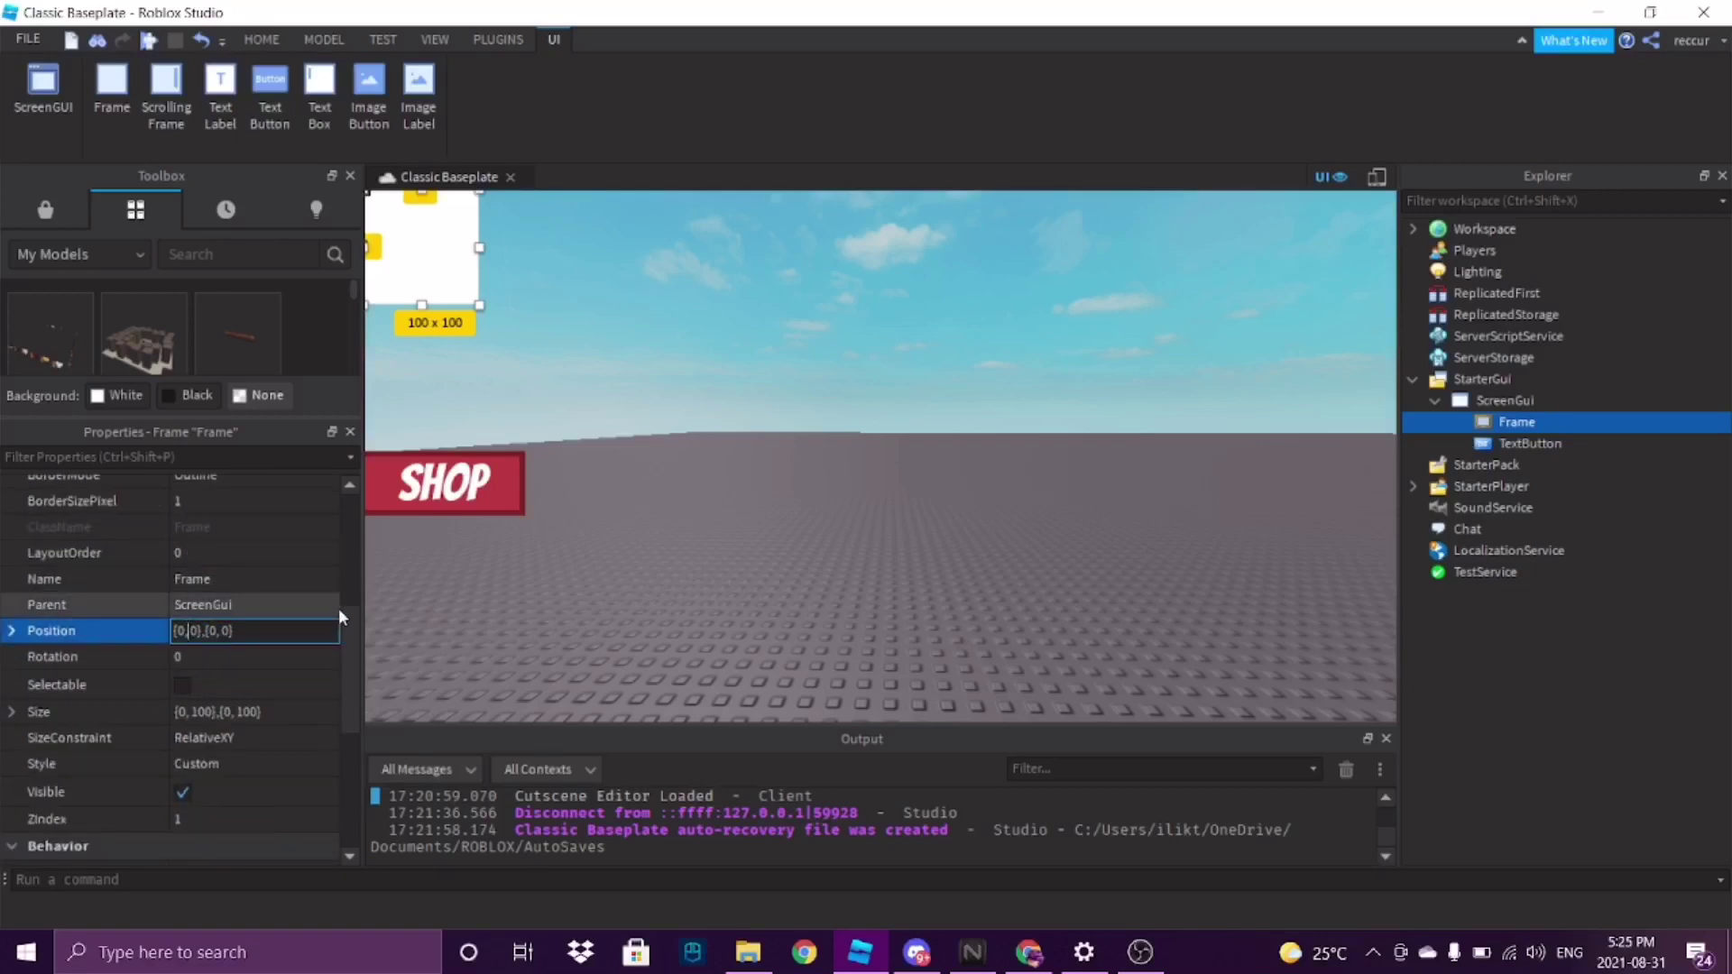
type(".5")
key("Right")
key("Right")
key("Right")
key("Right")
key("Right")
key("Right")
key("Right")
type(".5")
key("Return")
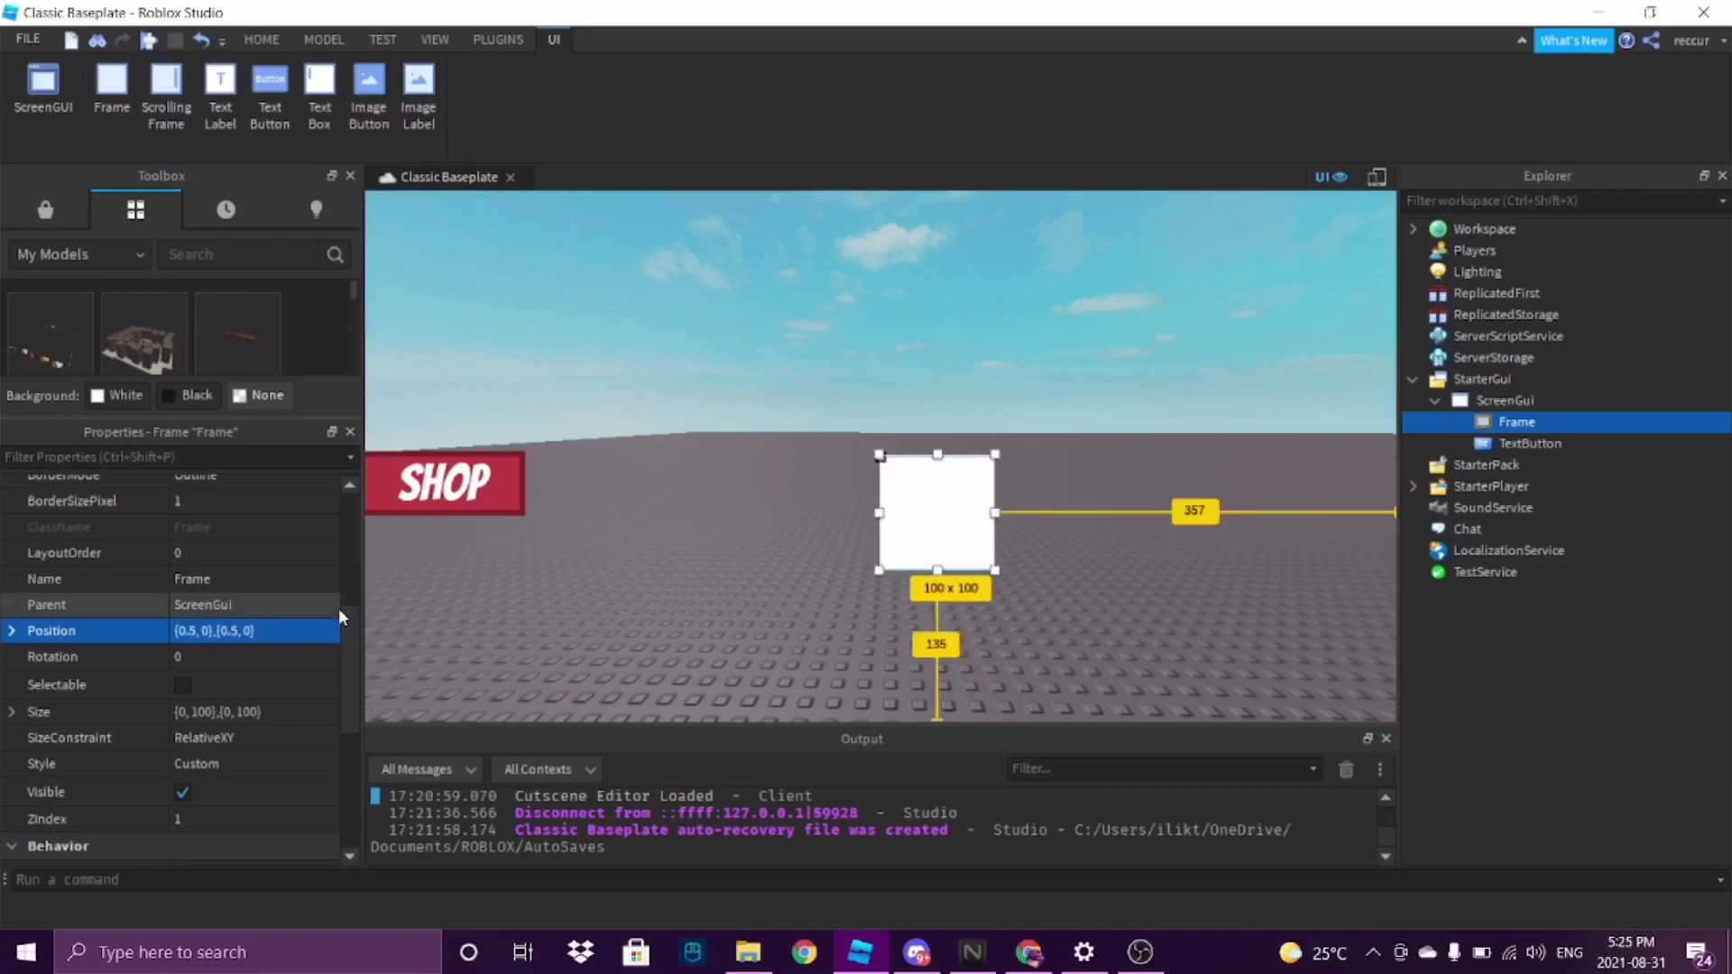
Set the Frame's AnchorPoint to 0.5, 0.5 and its Size to {0.5, 0},{0.5, 0}
scroll(213, 603, "up", 5)
left_click(202, 676)
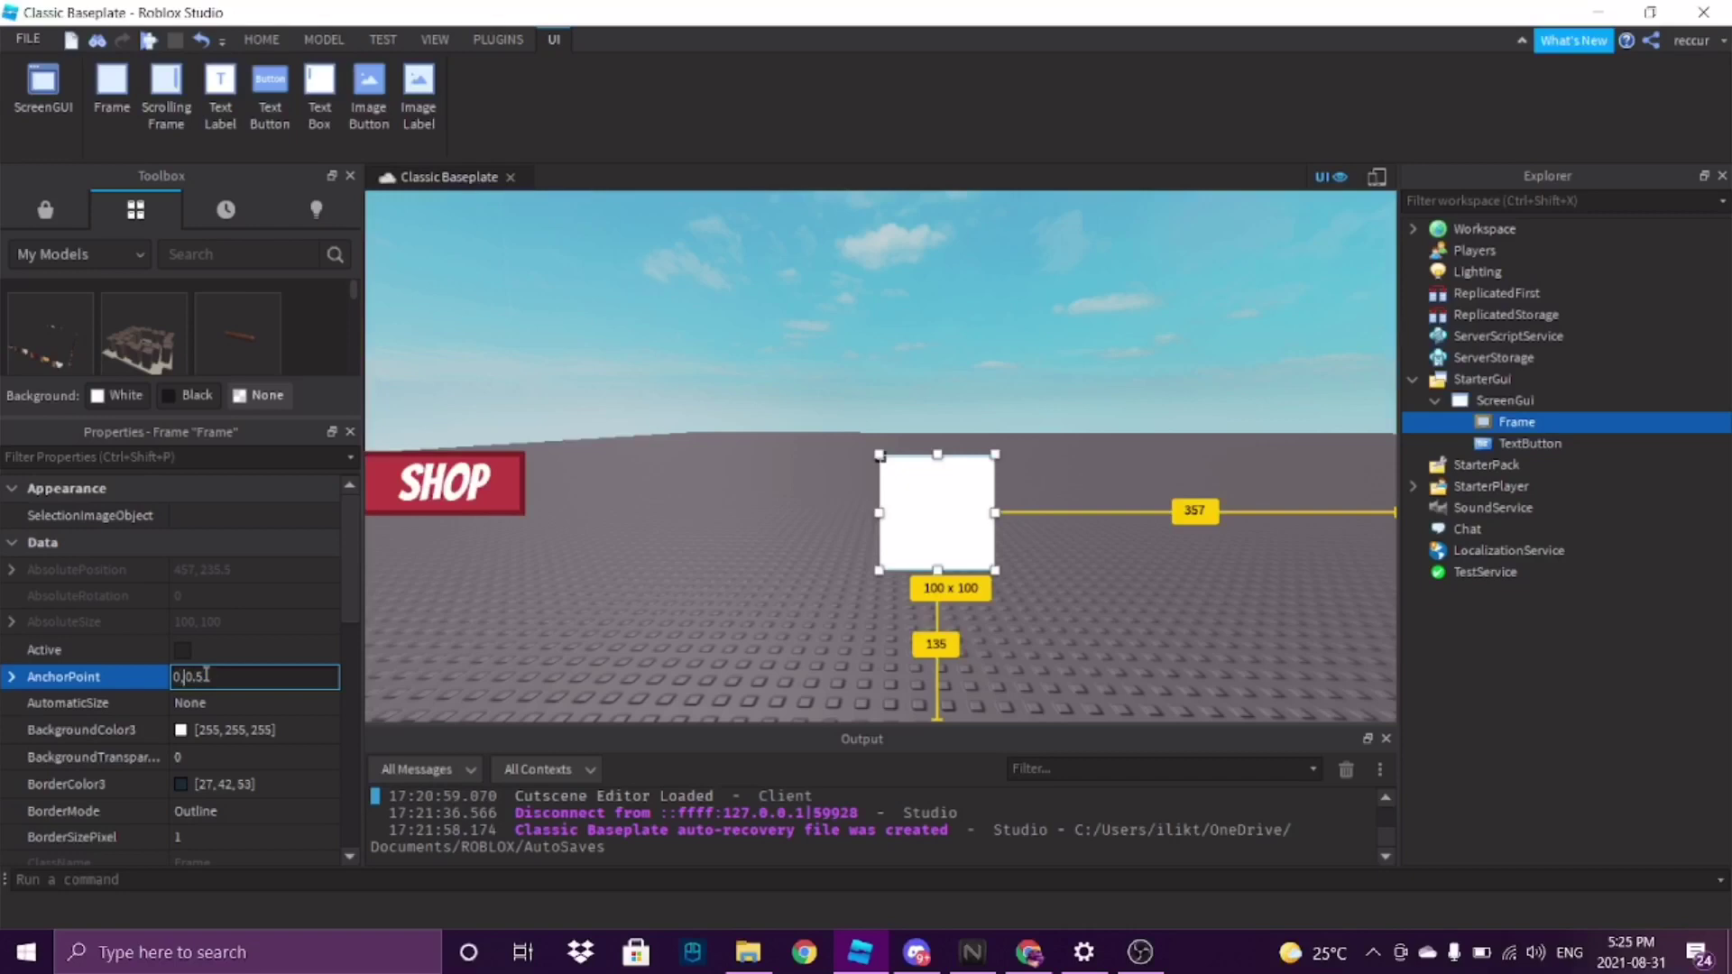
type(".5")
key("Return")
scroll(207, 678, "down", 6)
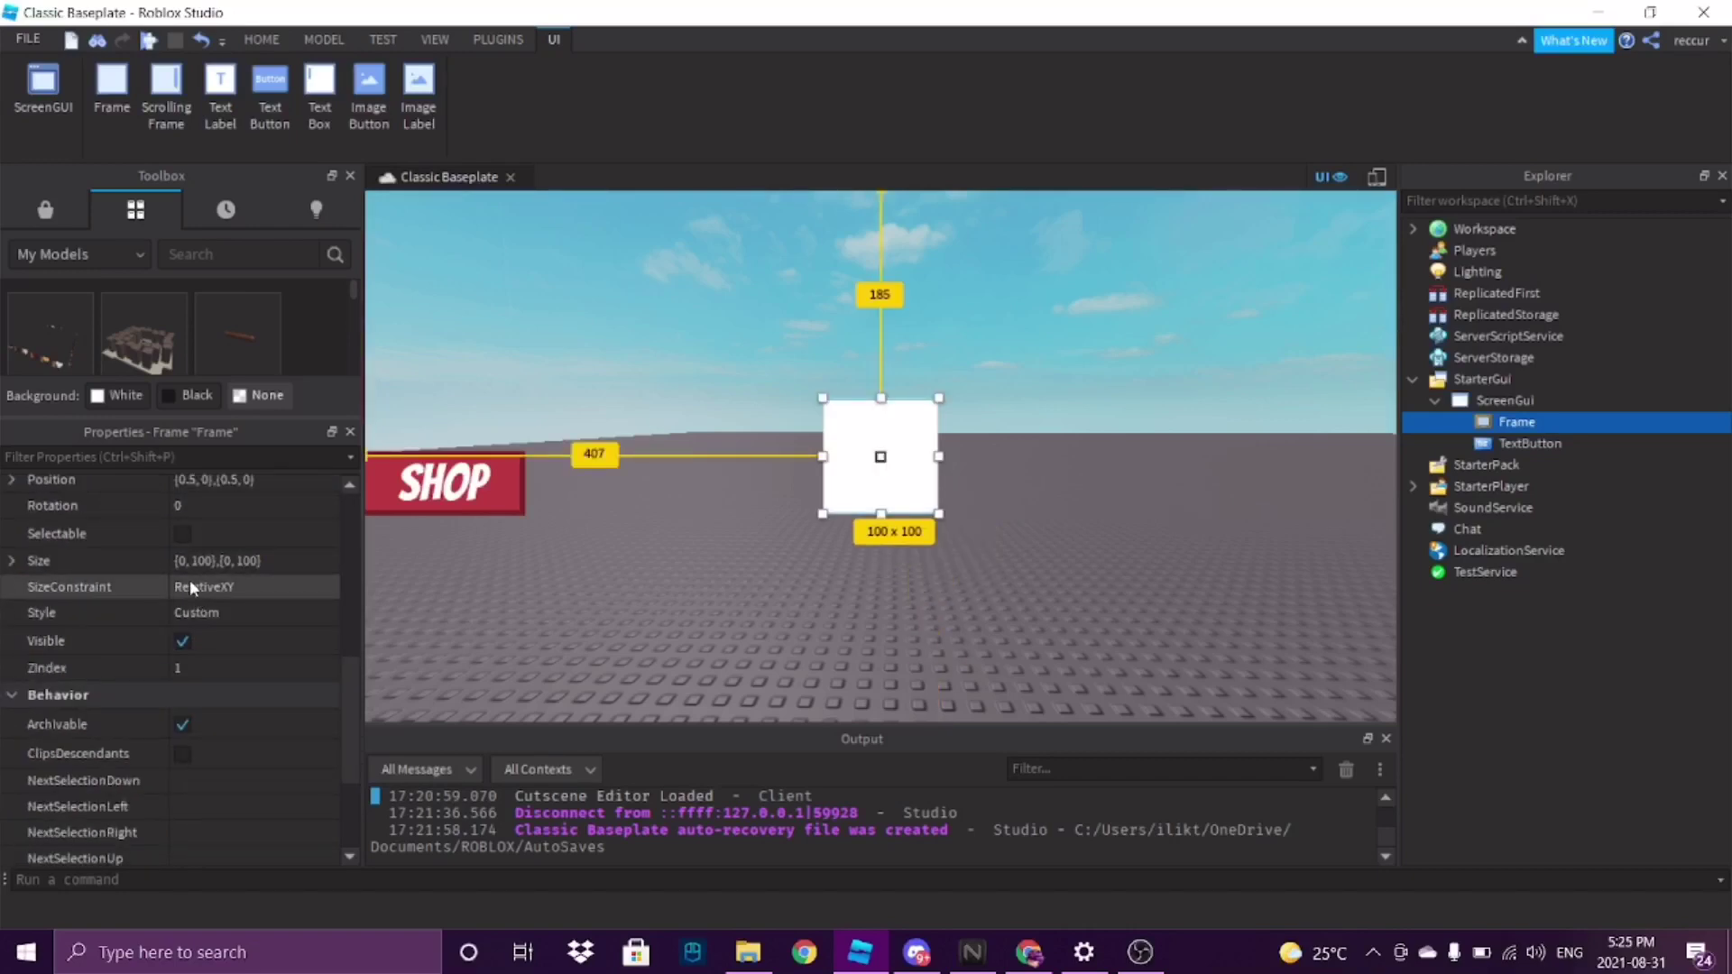
scroll(192, 570, "up", 1)
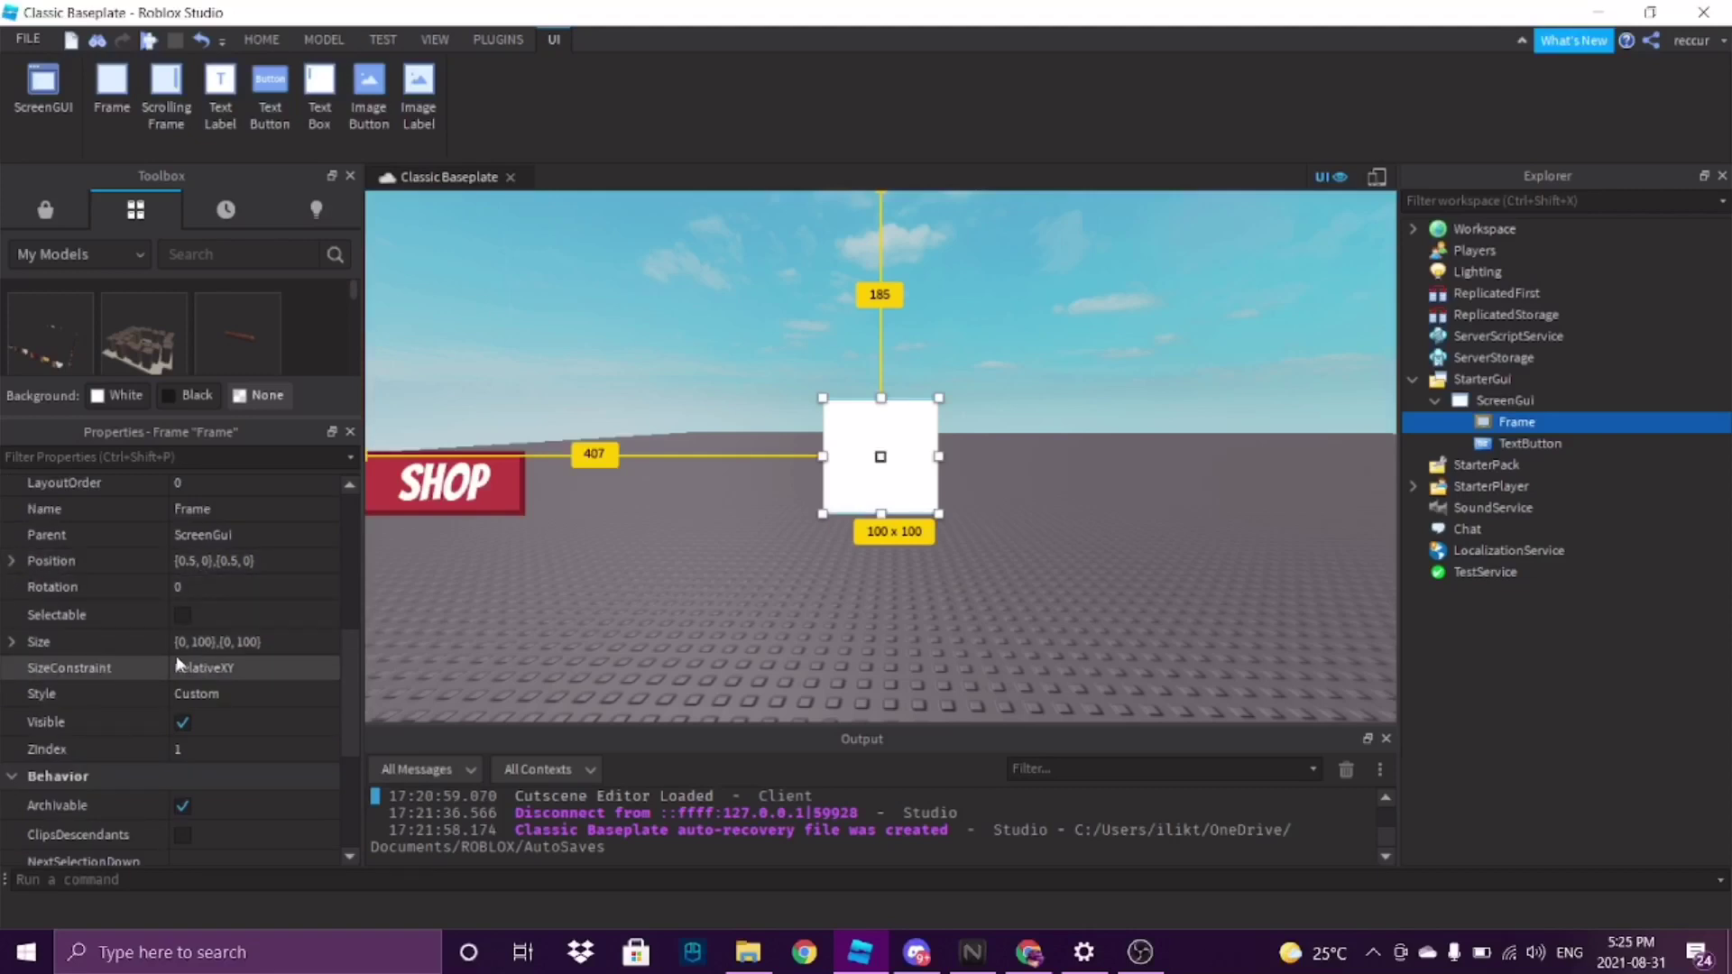
left_click(210, 642)
double_click(201, 641)
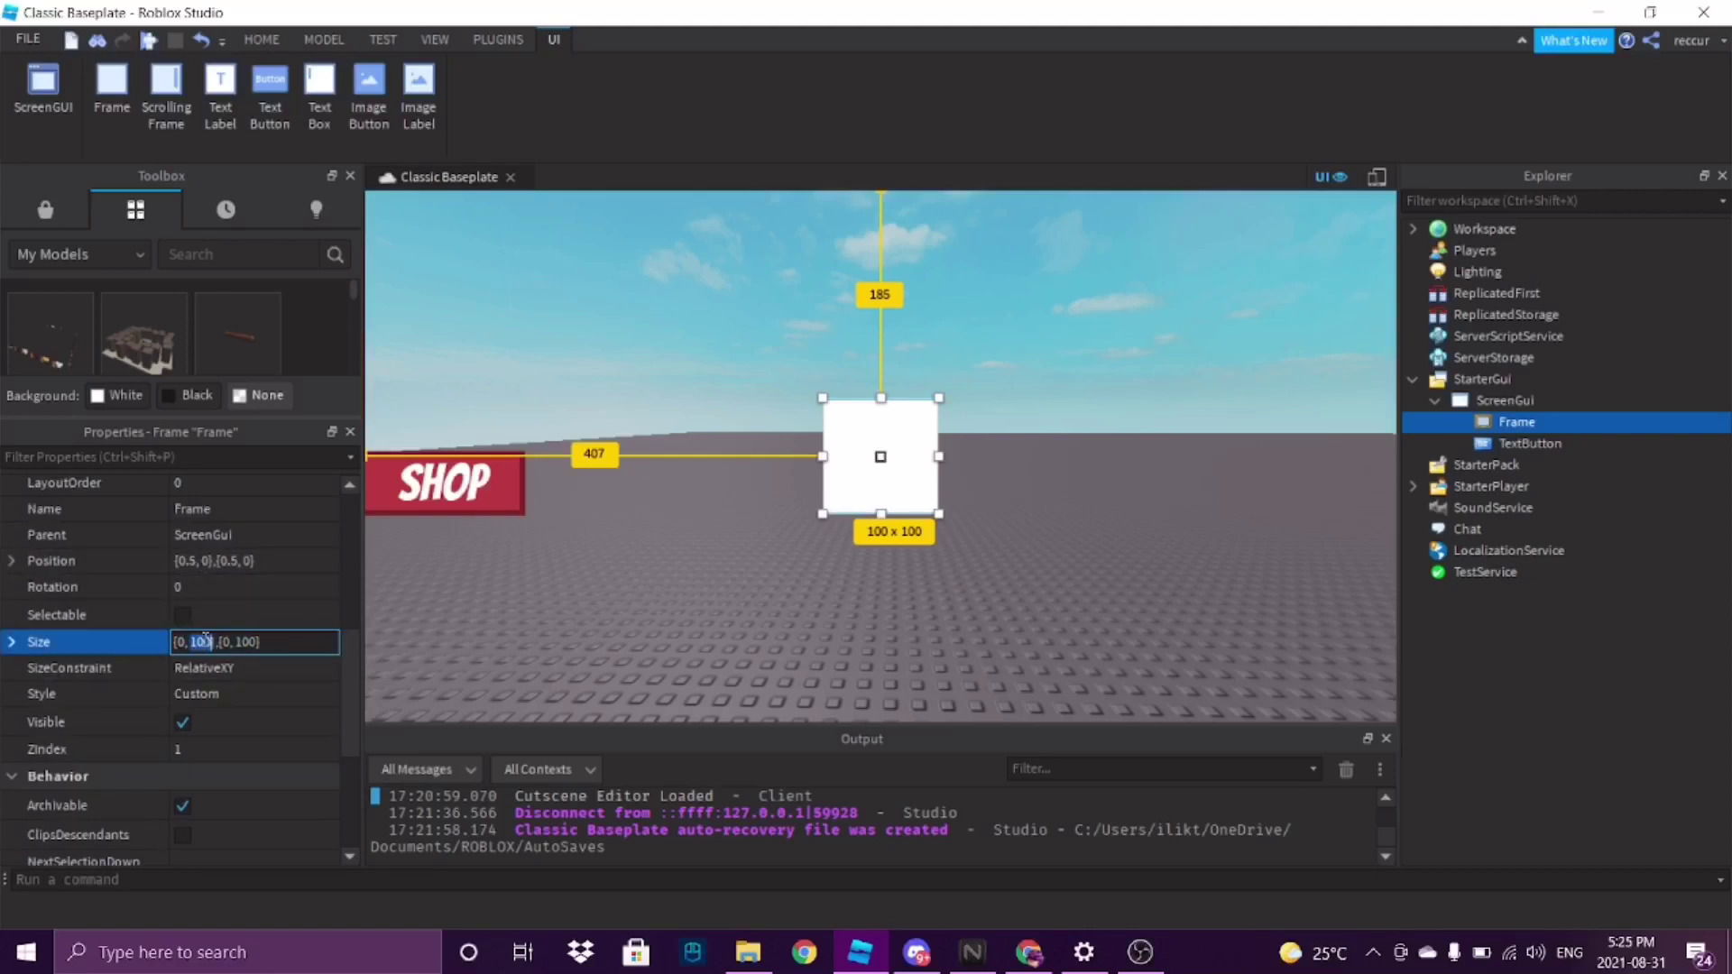
key("BackSpace")
key("BackSpace")
key("Delete")
key("Delete")
type("0.5.5")
key("Return")
scroll(257, 644, "up", 4)
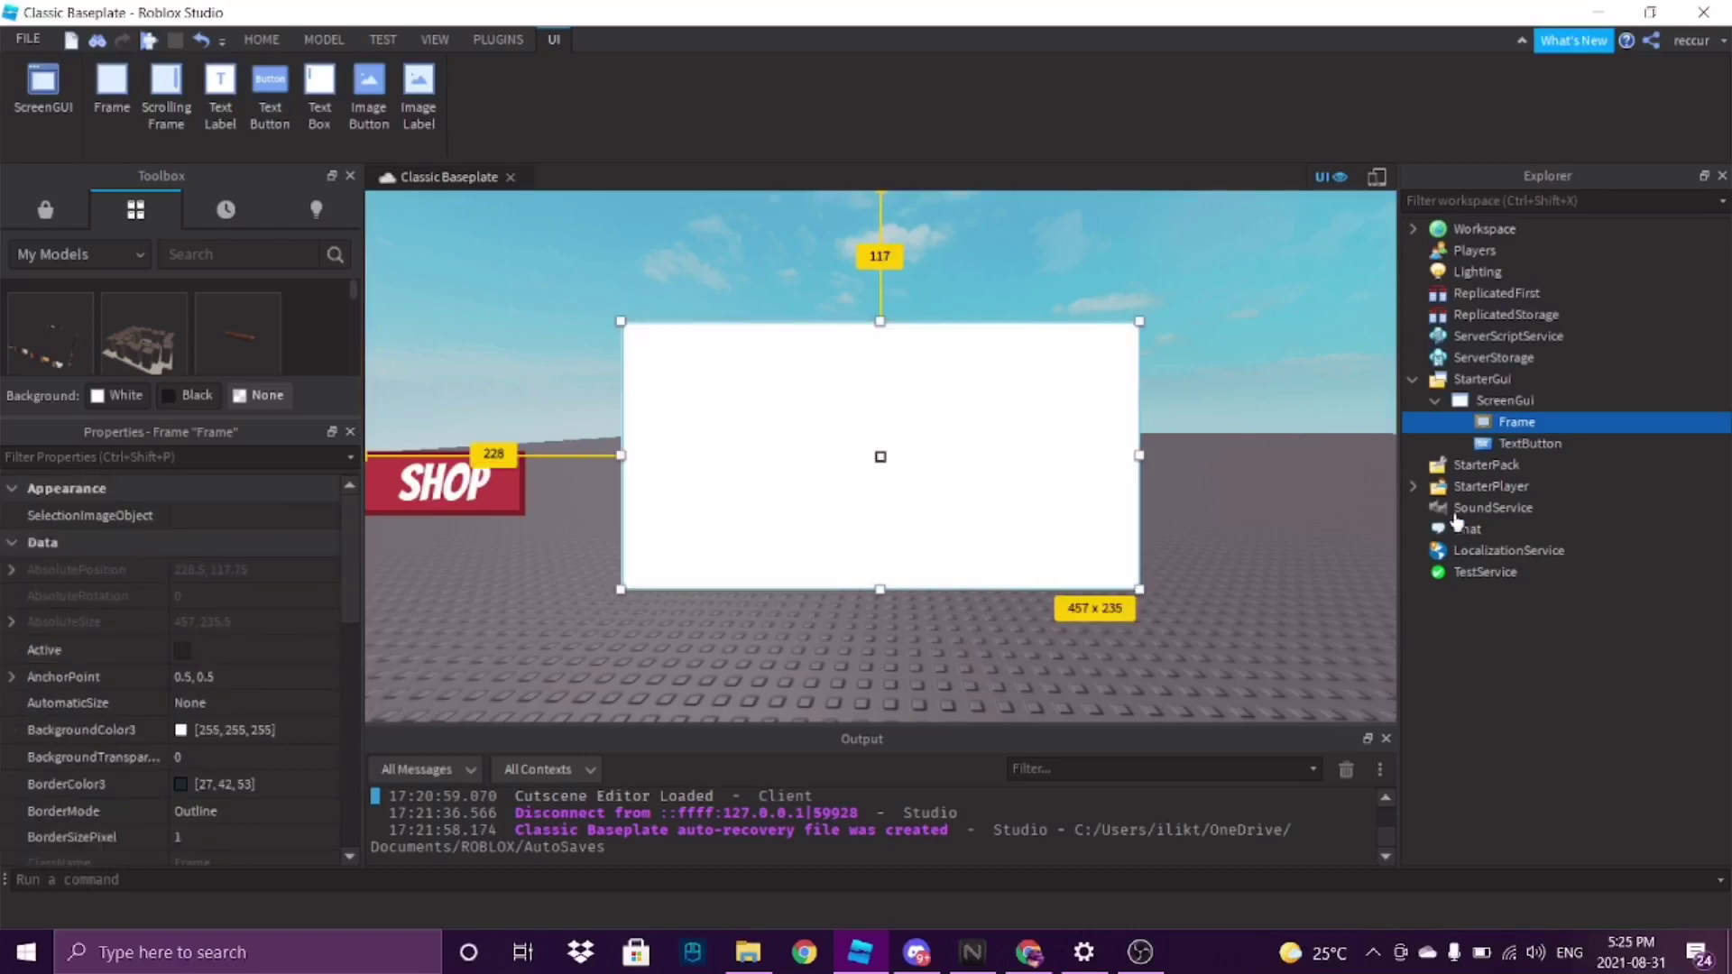
Set the Frame's background colour to [255, 61, 64] red
left_click(180, 730)
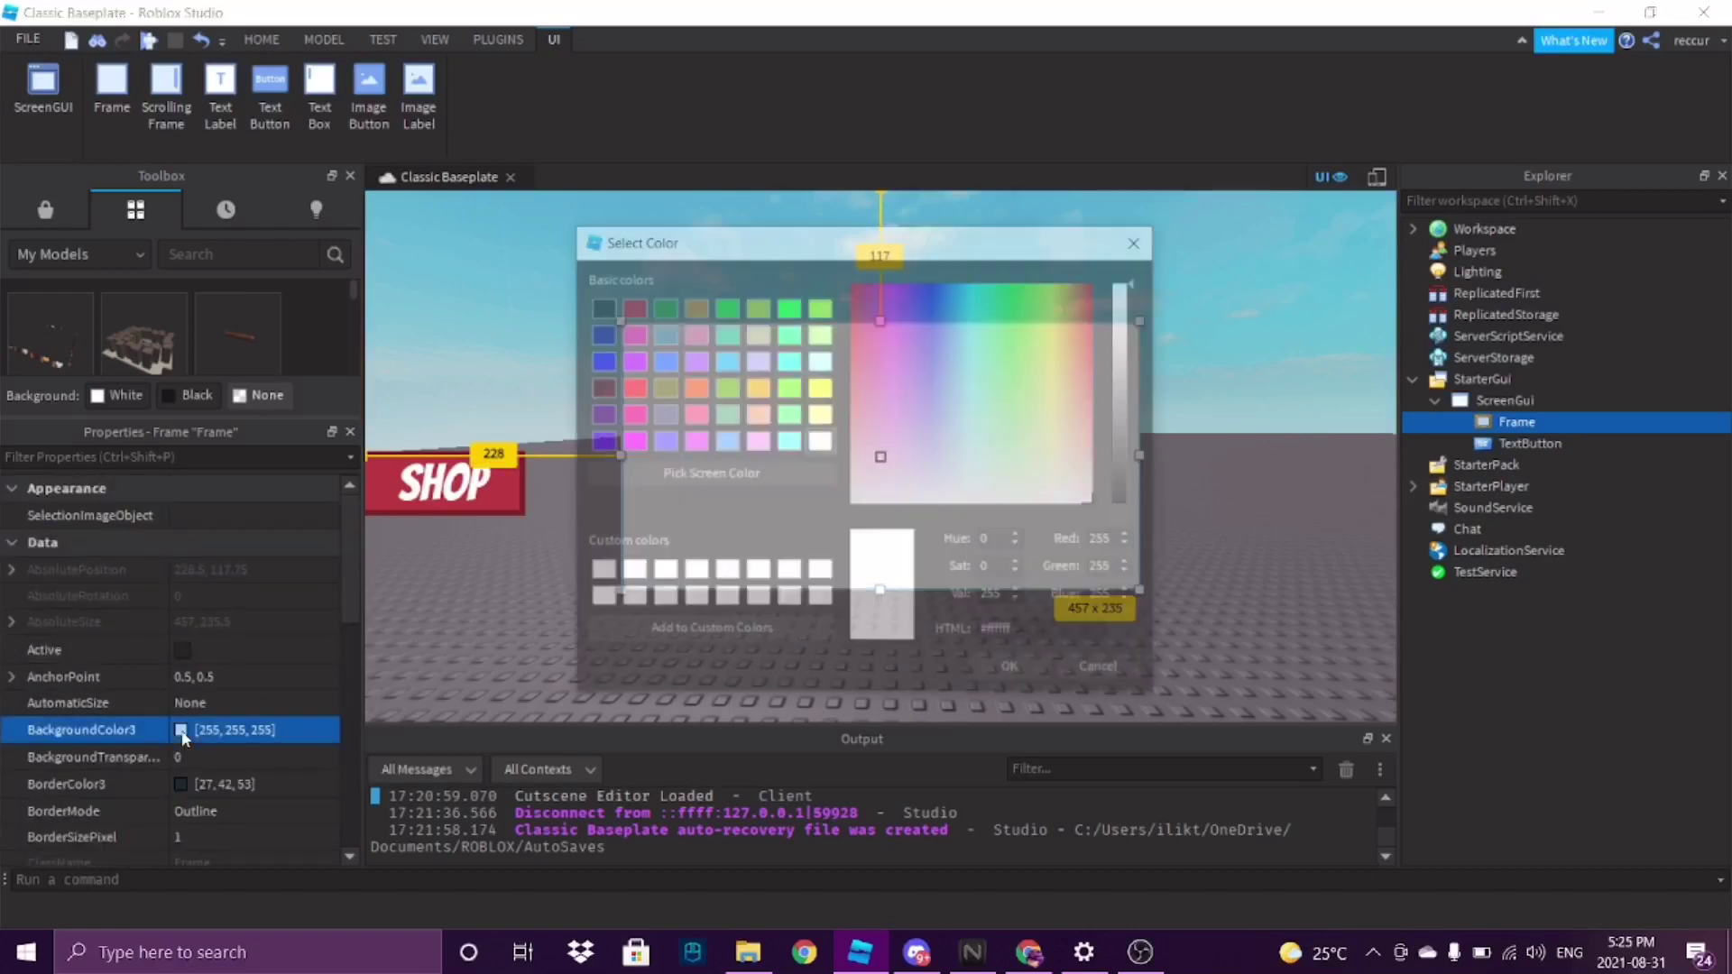
left_click(859, 329)
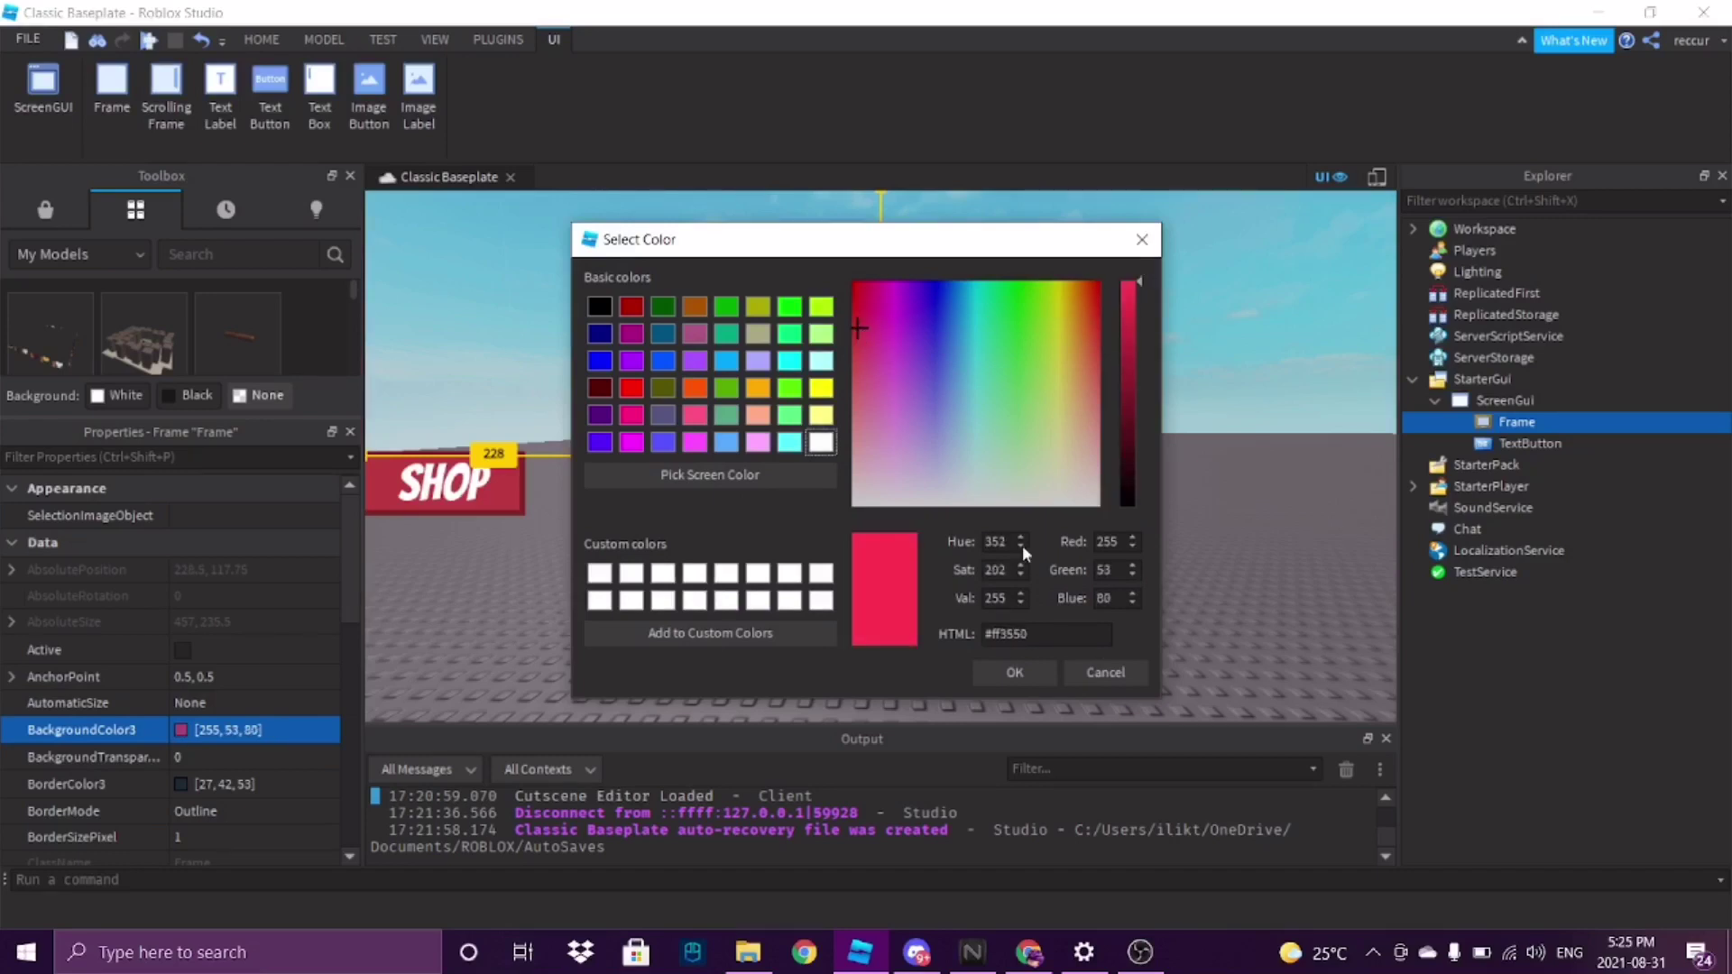
left_click(853, 335)
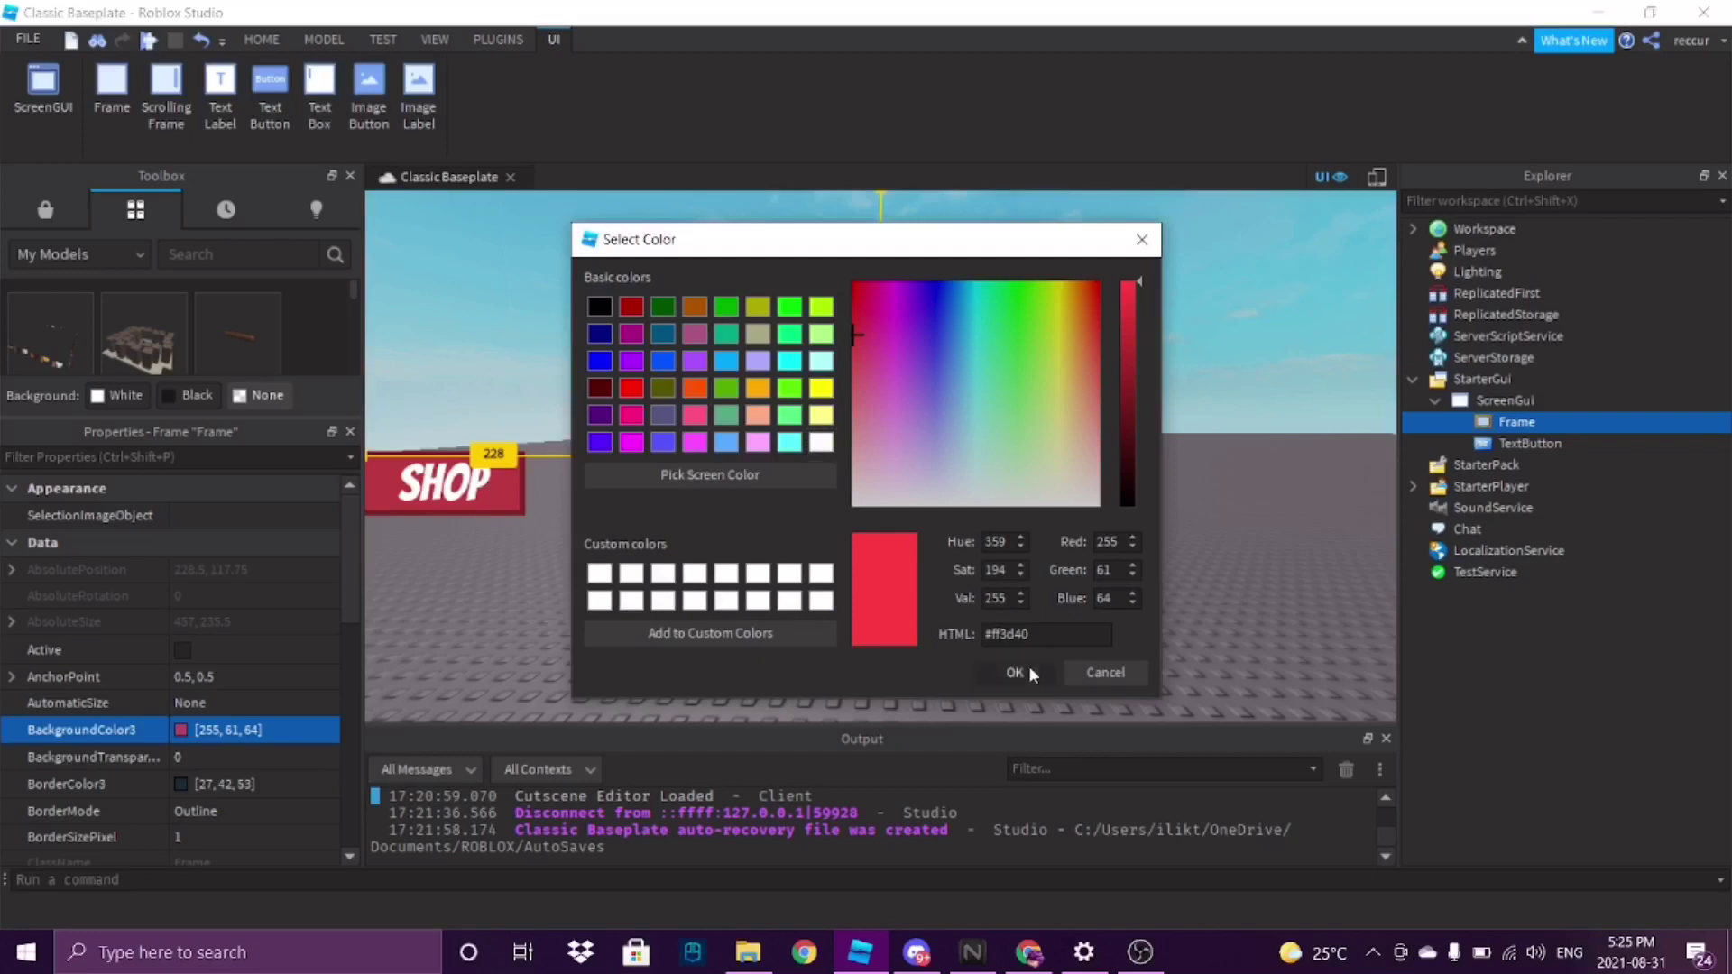
left_click(1015, 672)
Give the Frame a 6-pixel border coloured dark red [90, 23, 24]
scroll(122, 758, "down", 3)
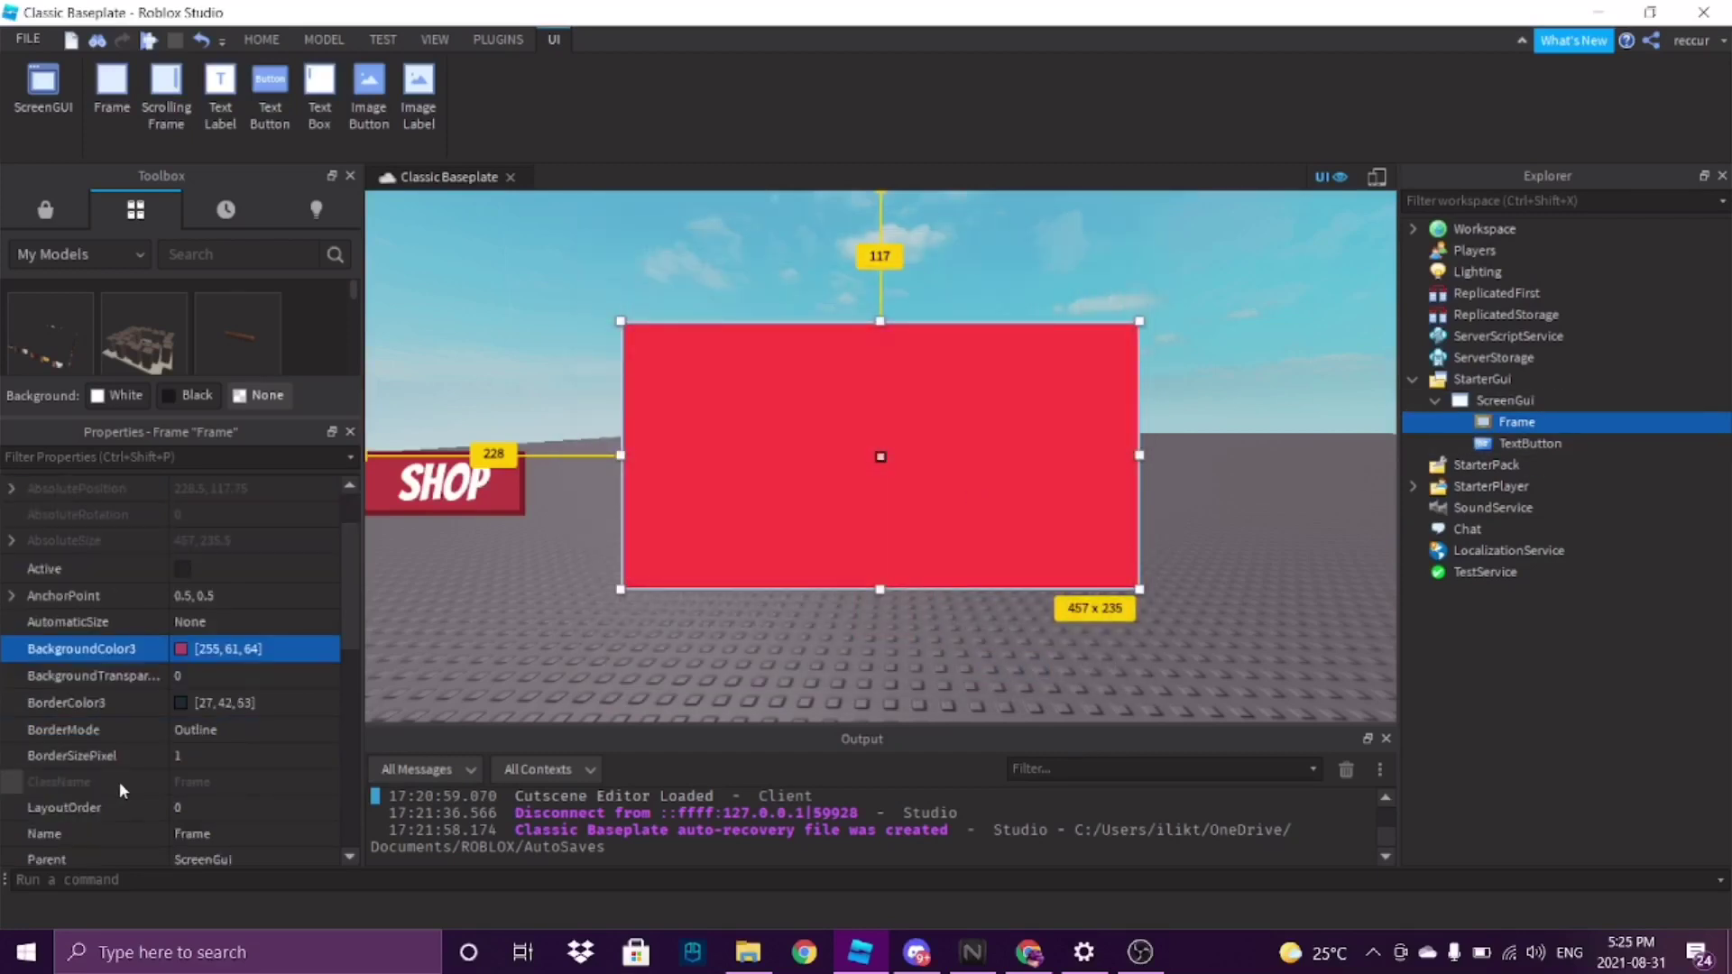
left_click(207, 756)
type("6")
key("Return")
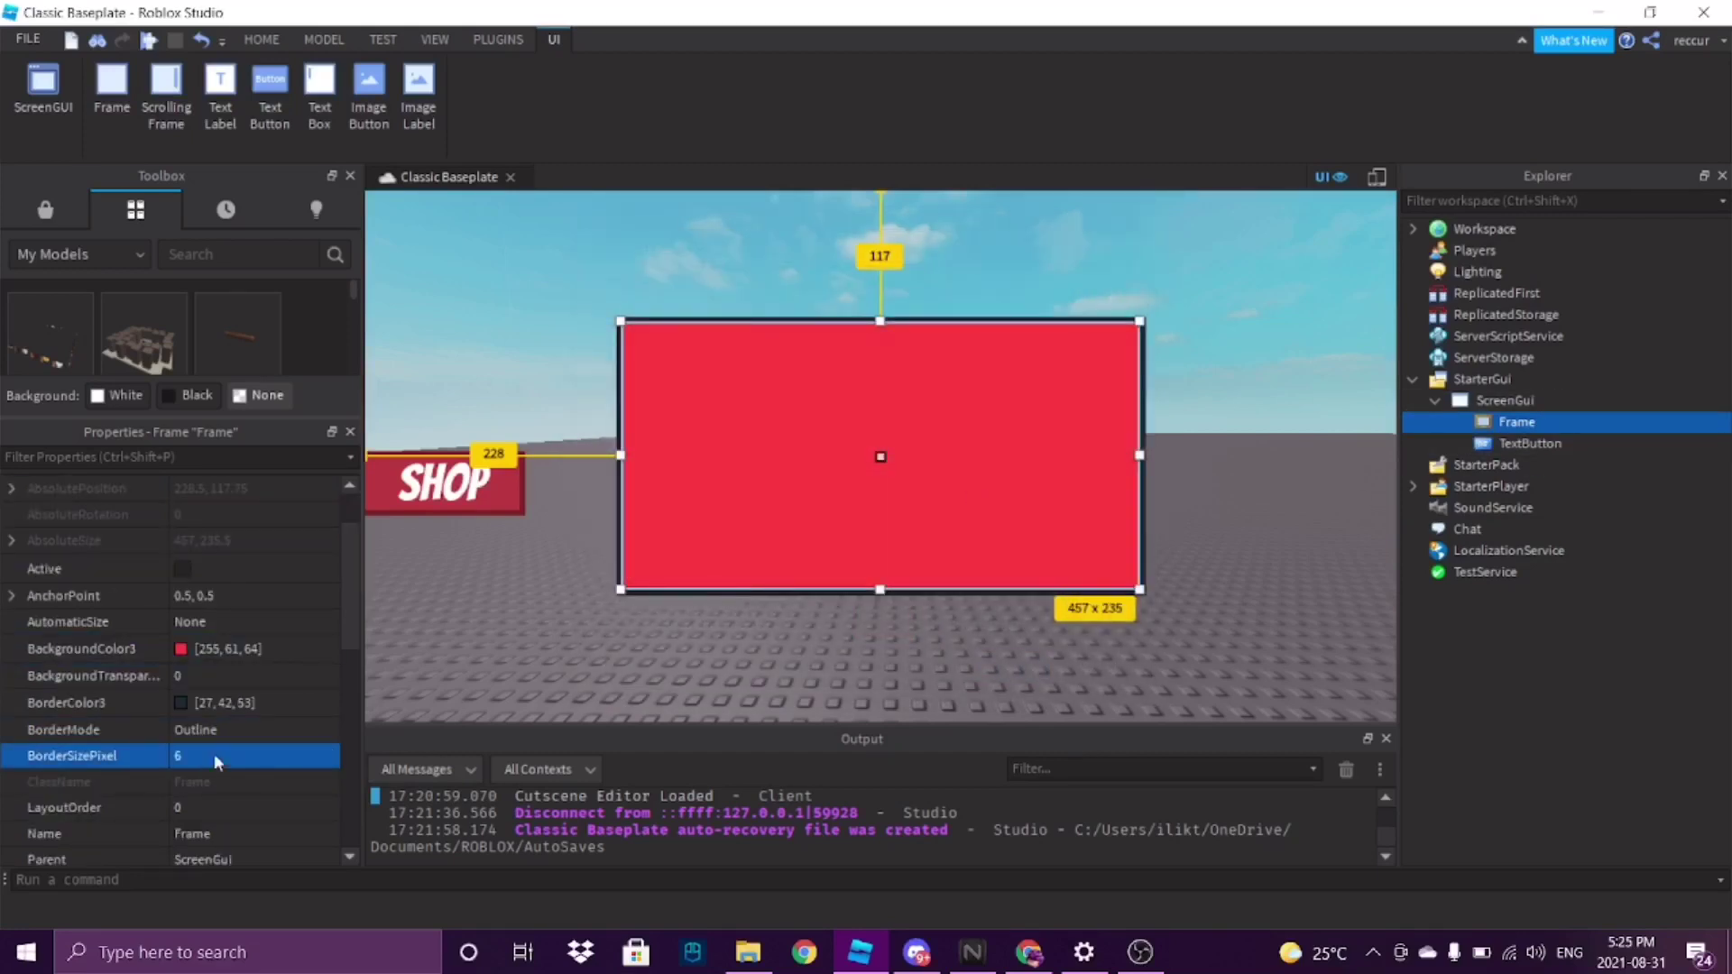
left_click(179, 700)
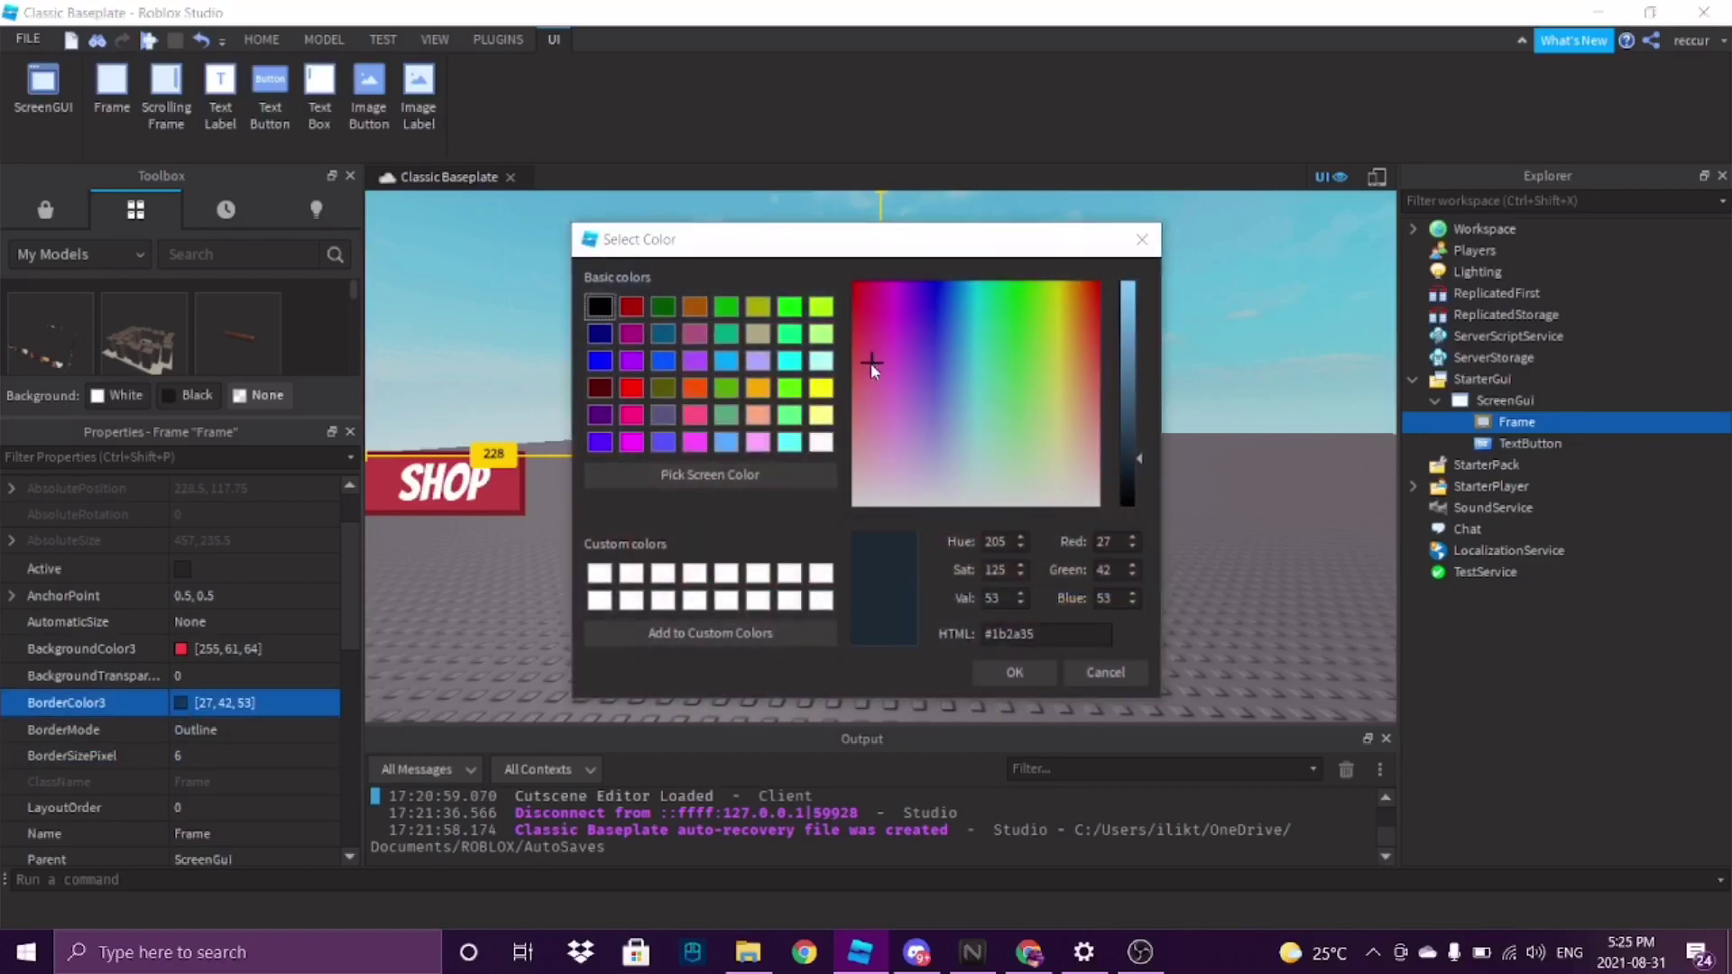
left_click(853, 338)
left_click(1128, 426)
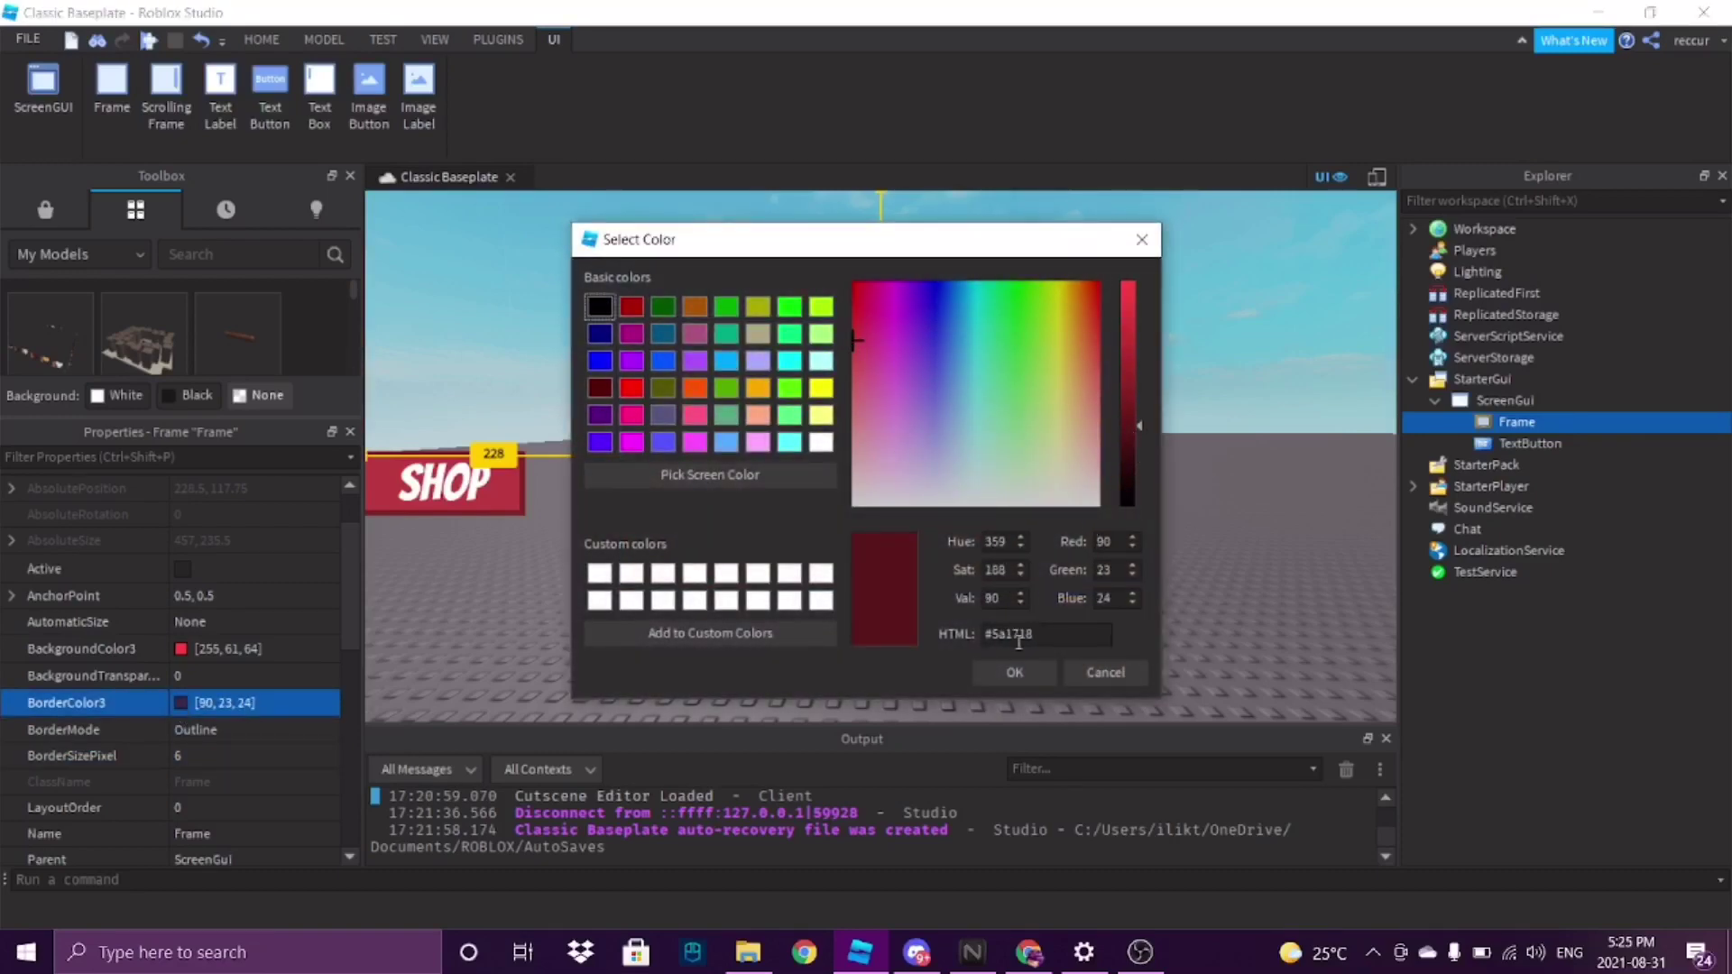
left_click(1015, 672)
mouse_move(1566, 429)
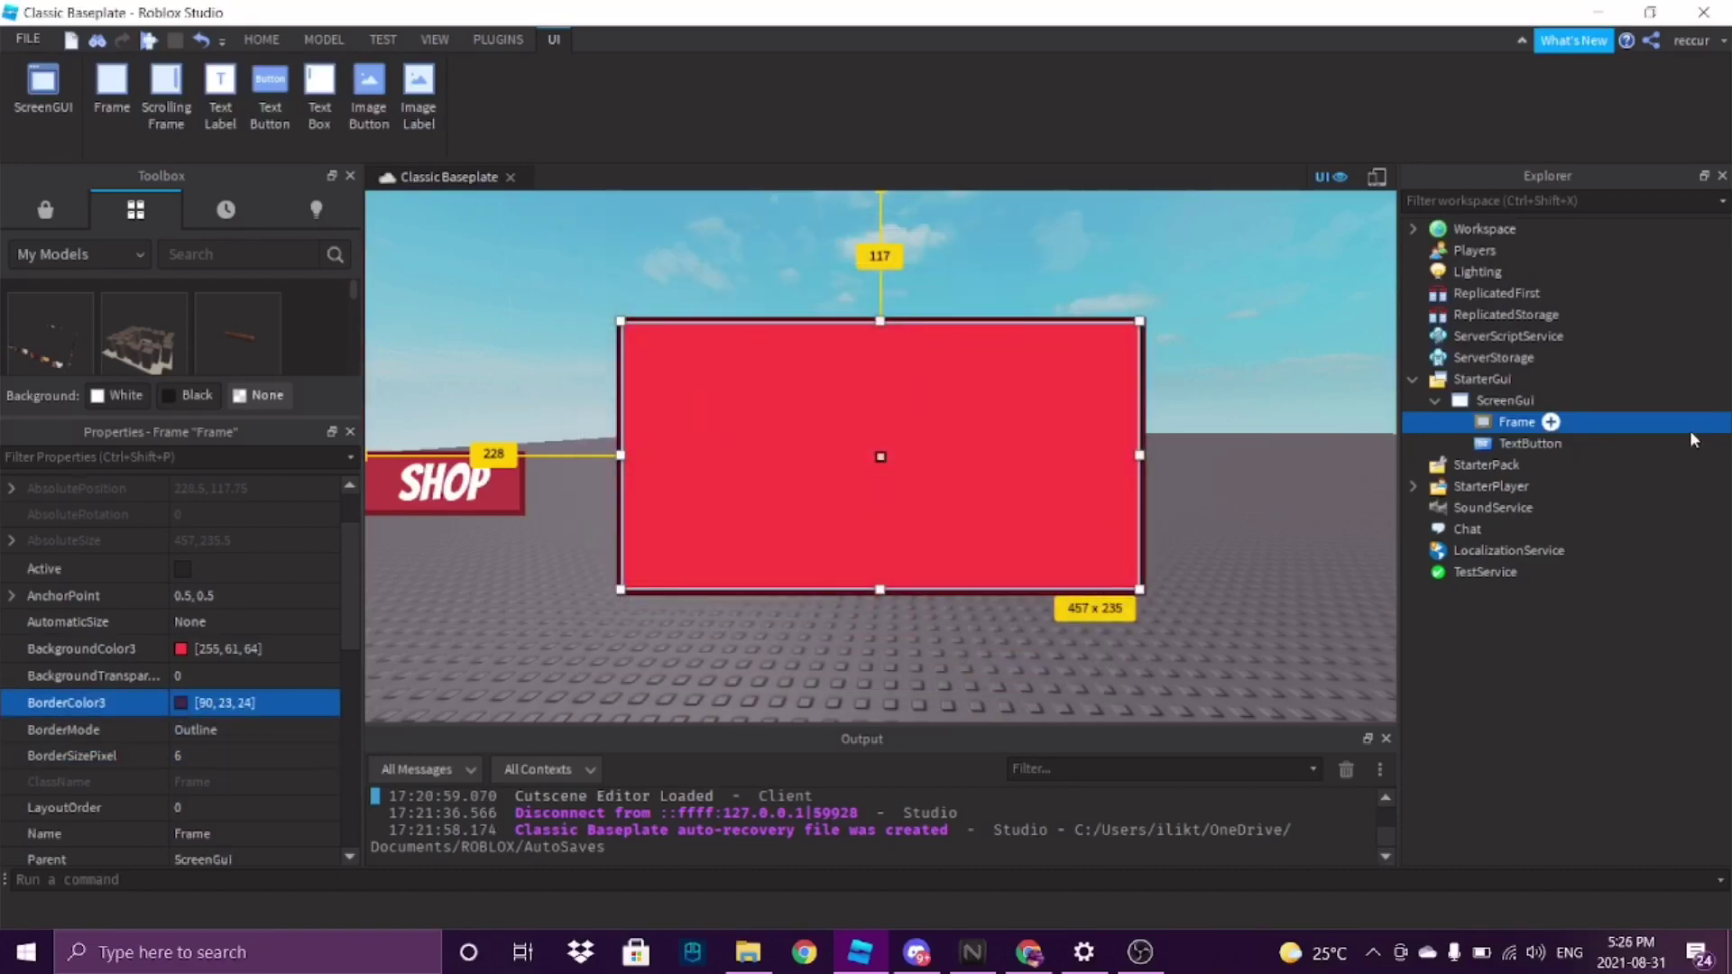
left_click(1552, 422)
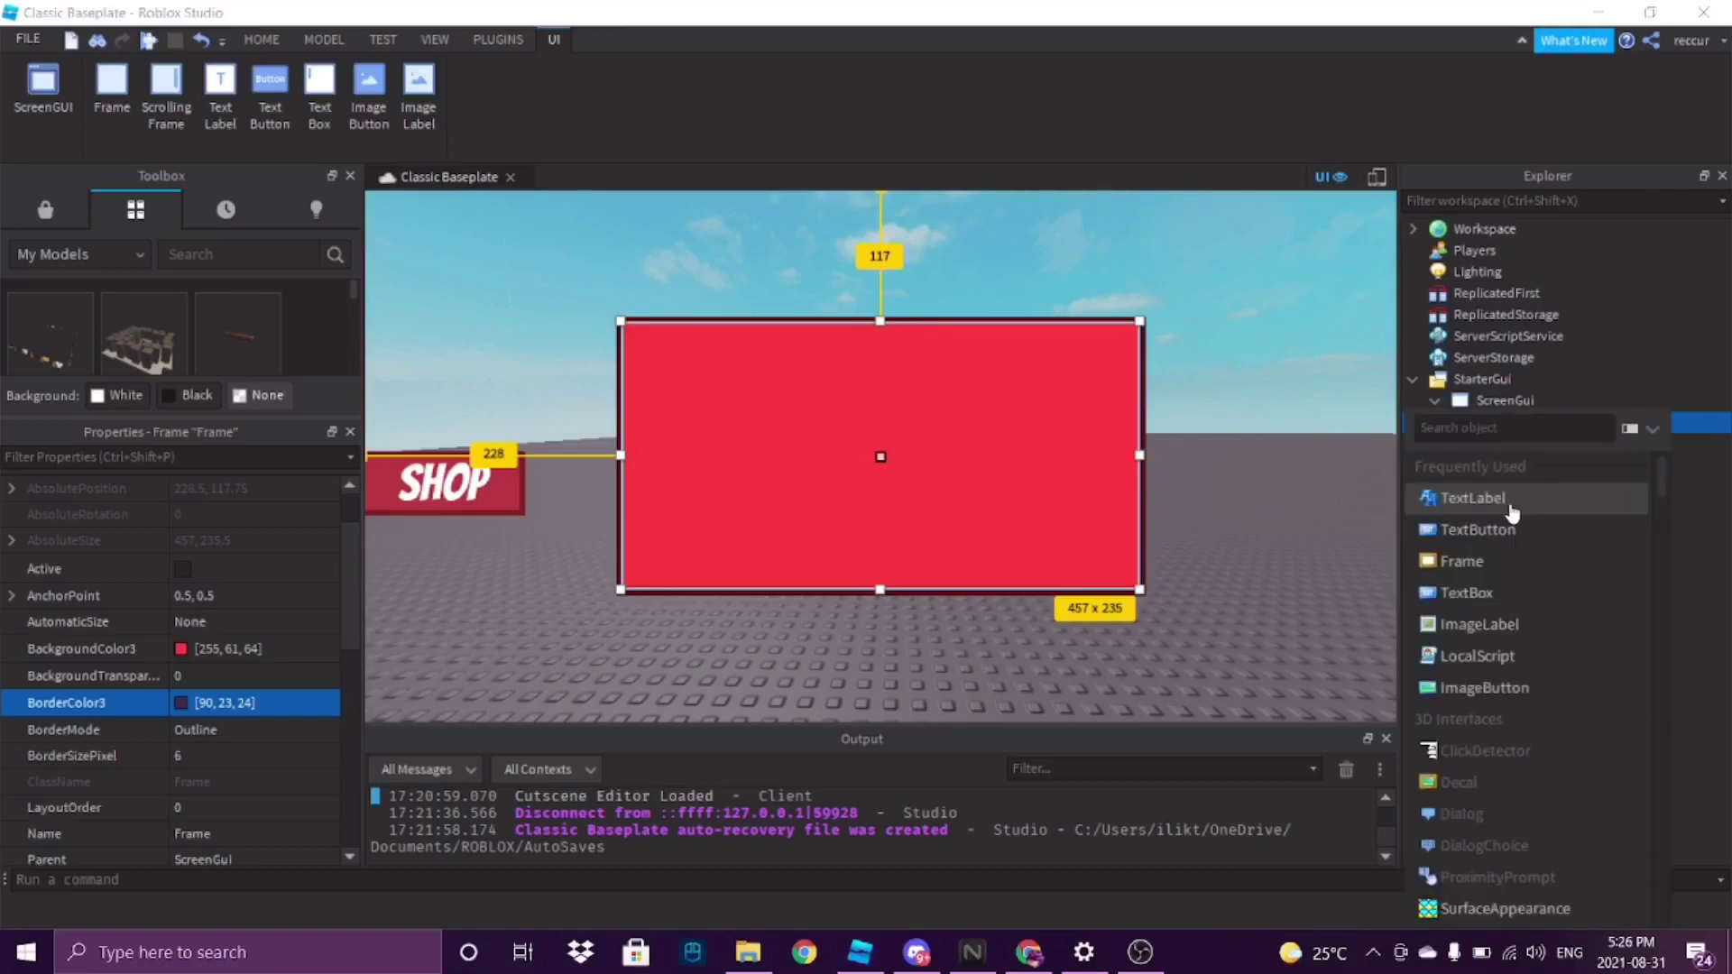
Insert a TextLabel into the Frame and set its Size to {1, 0},{0.15, 0}
left_click(1512, 507)
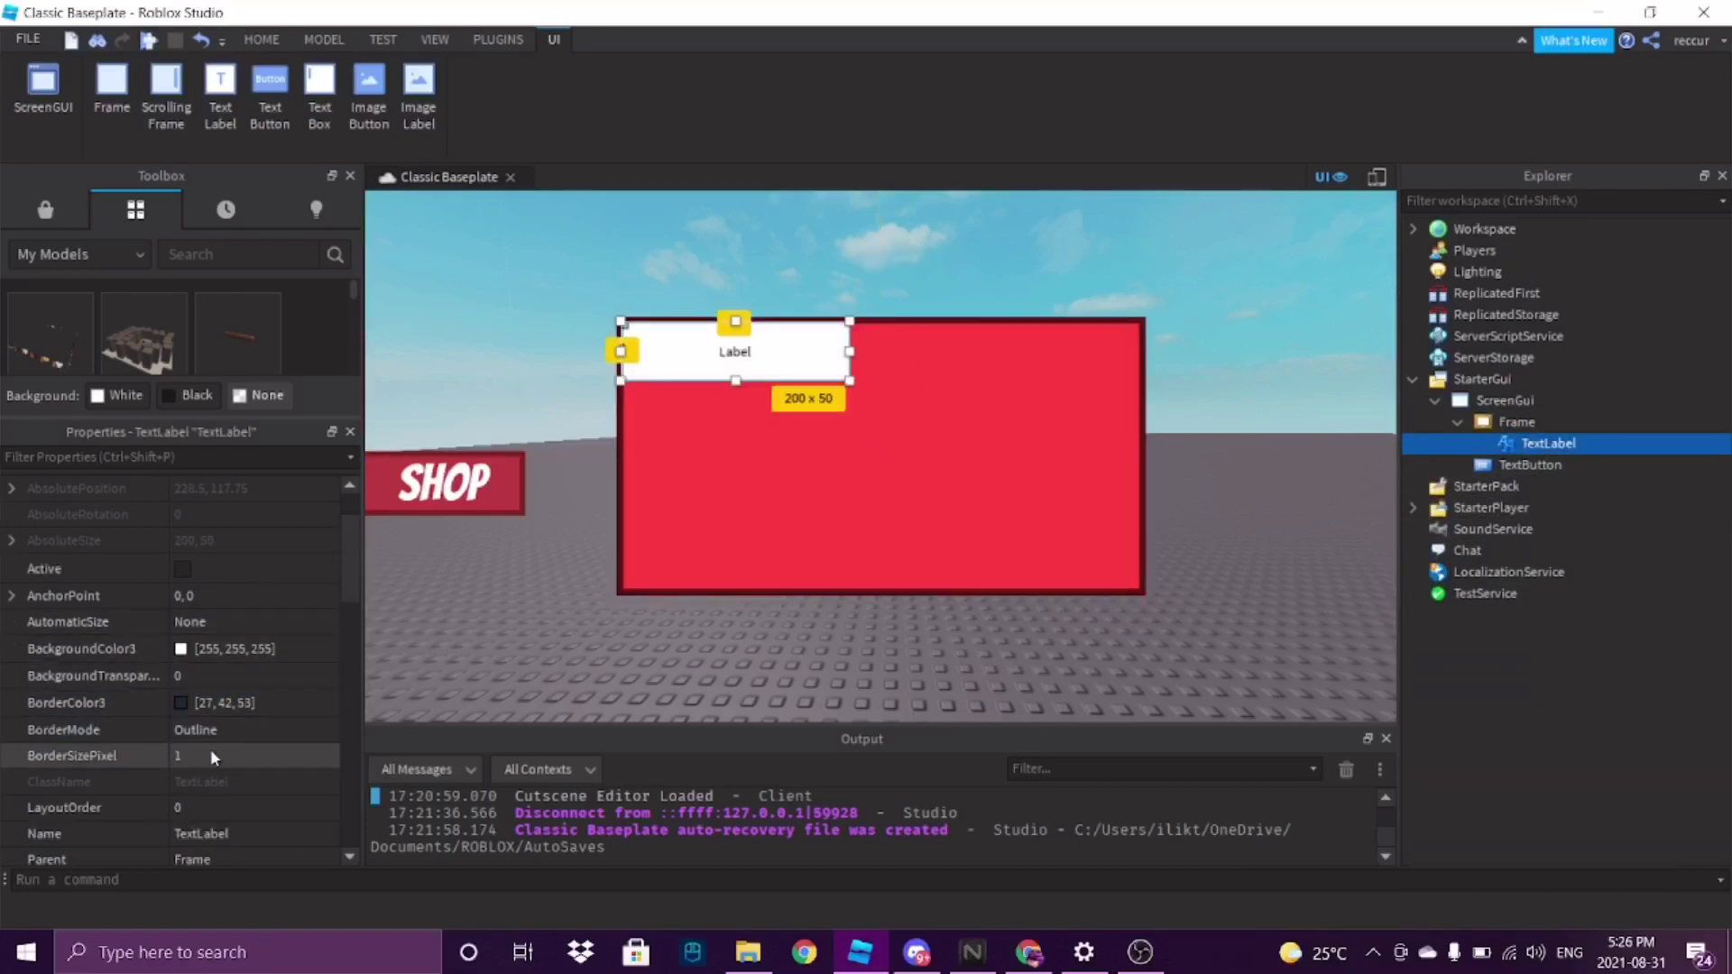
scroll(199, 763, "down", 3)
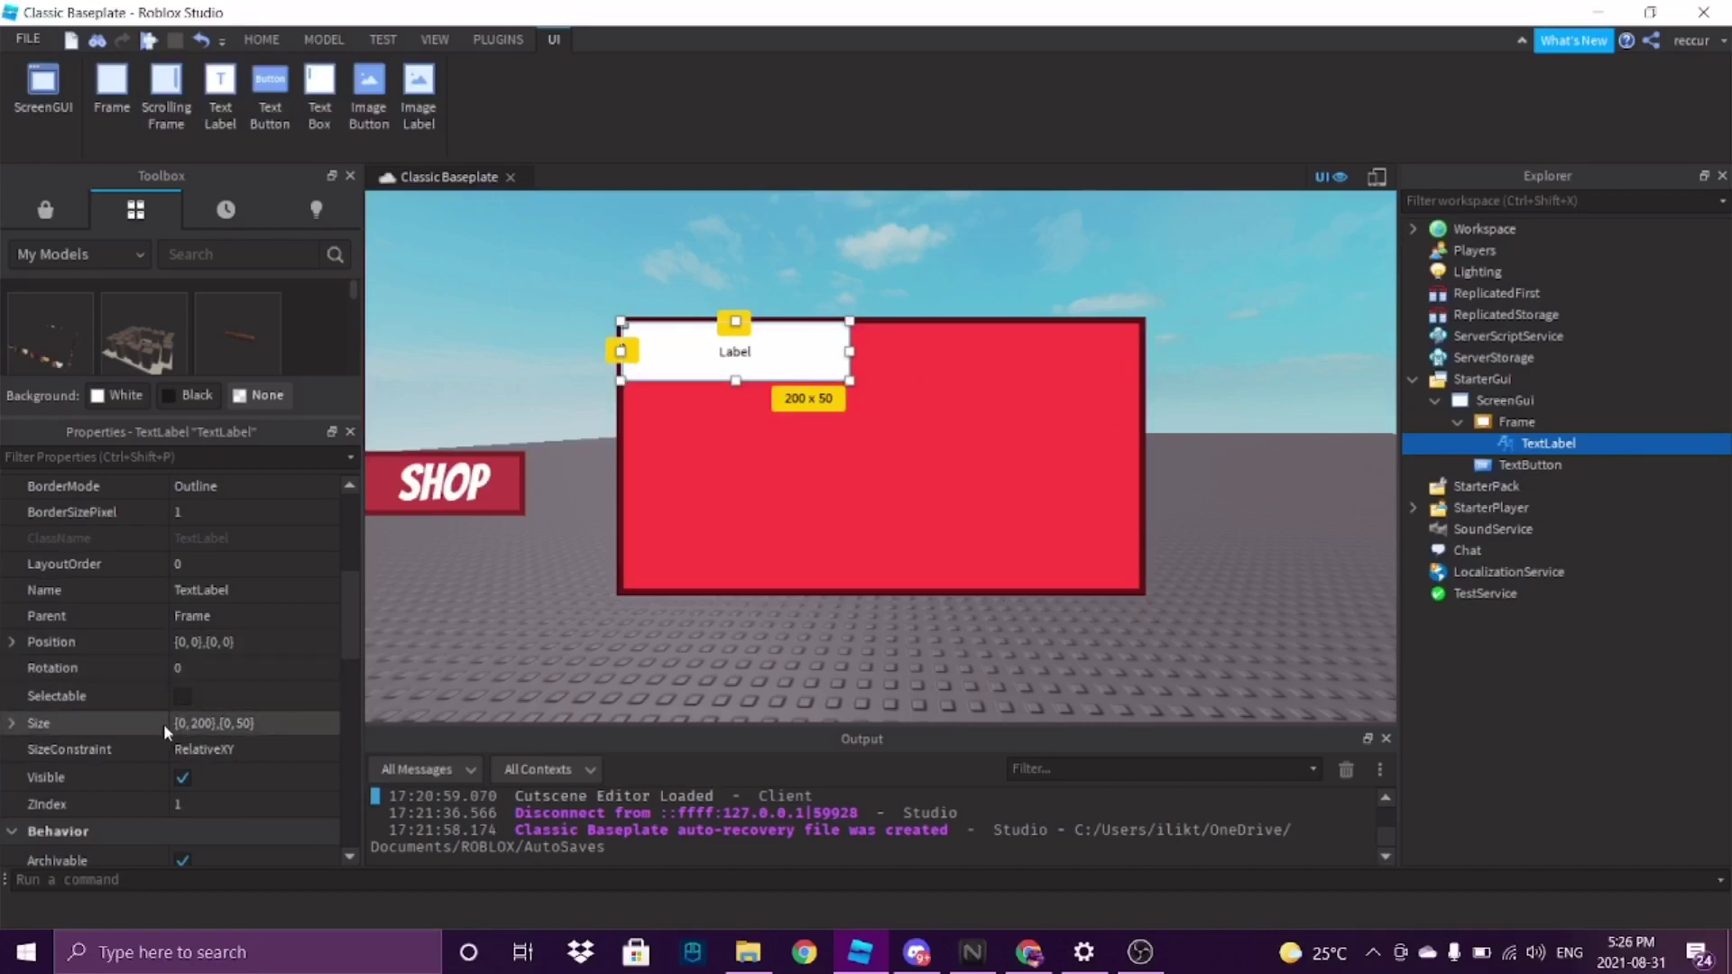
double_click(189, 721)
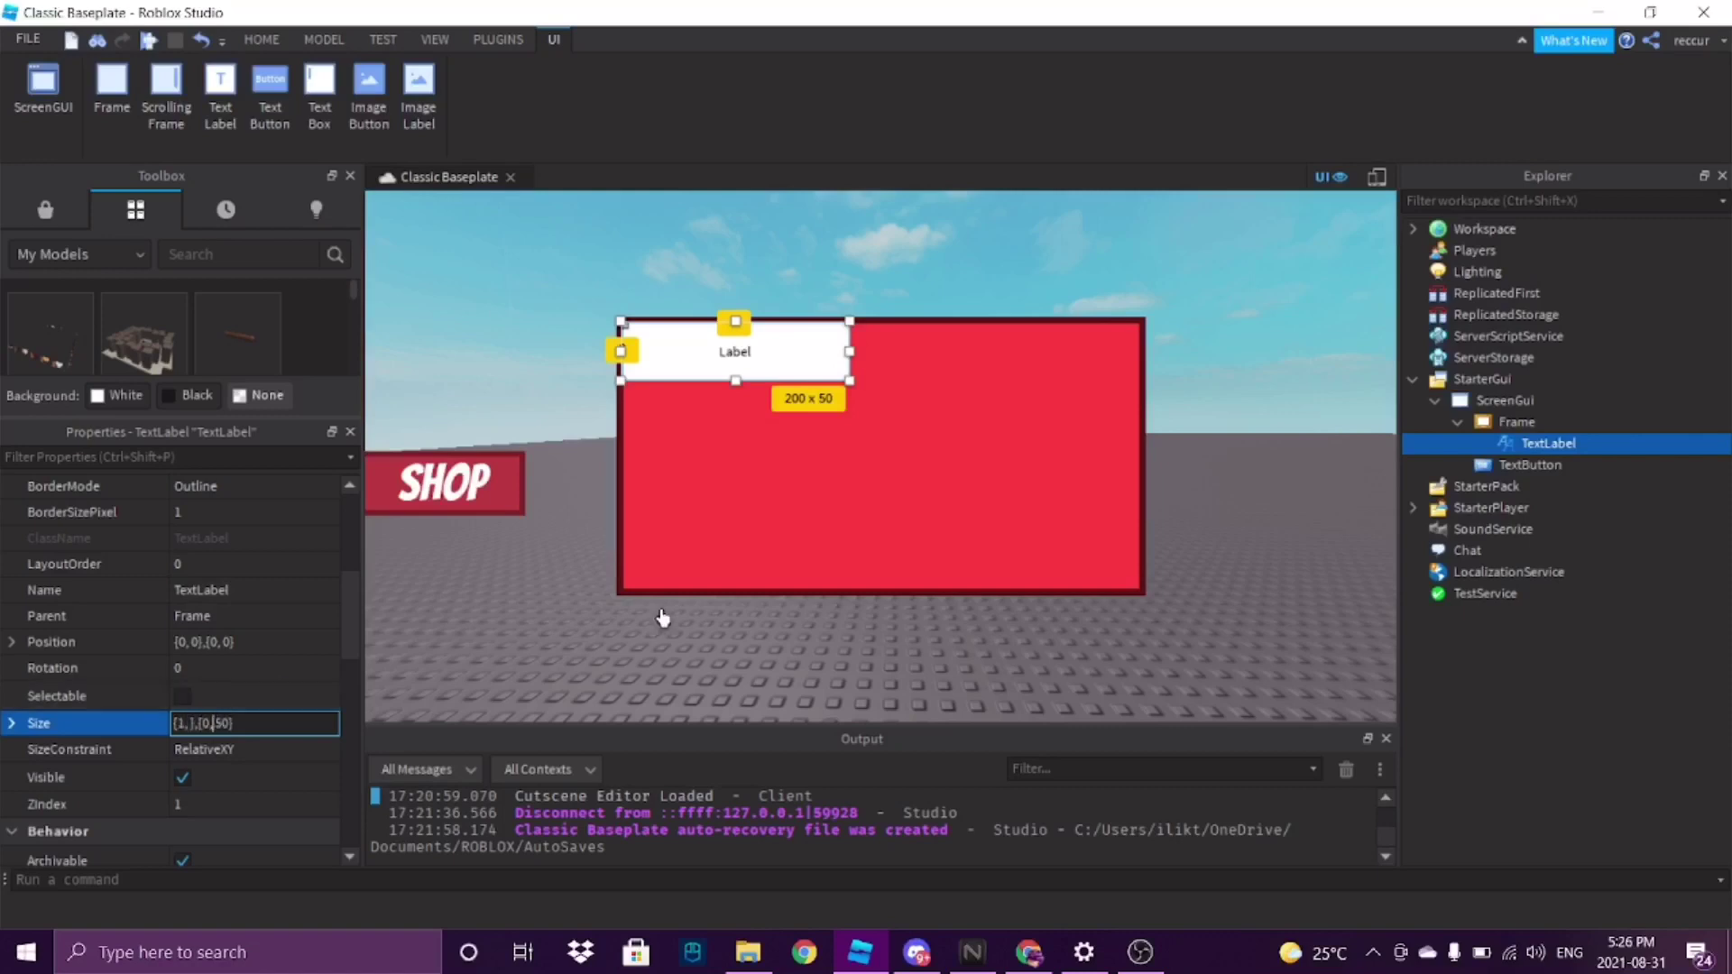
type(".15")
key("BackSpace")
key("Return")
Set the label's BackgroundTransparency to 0.5 and background colour to [145, 10, 13]
scroll(208, 703, "up", 4)
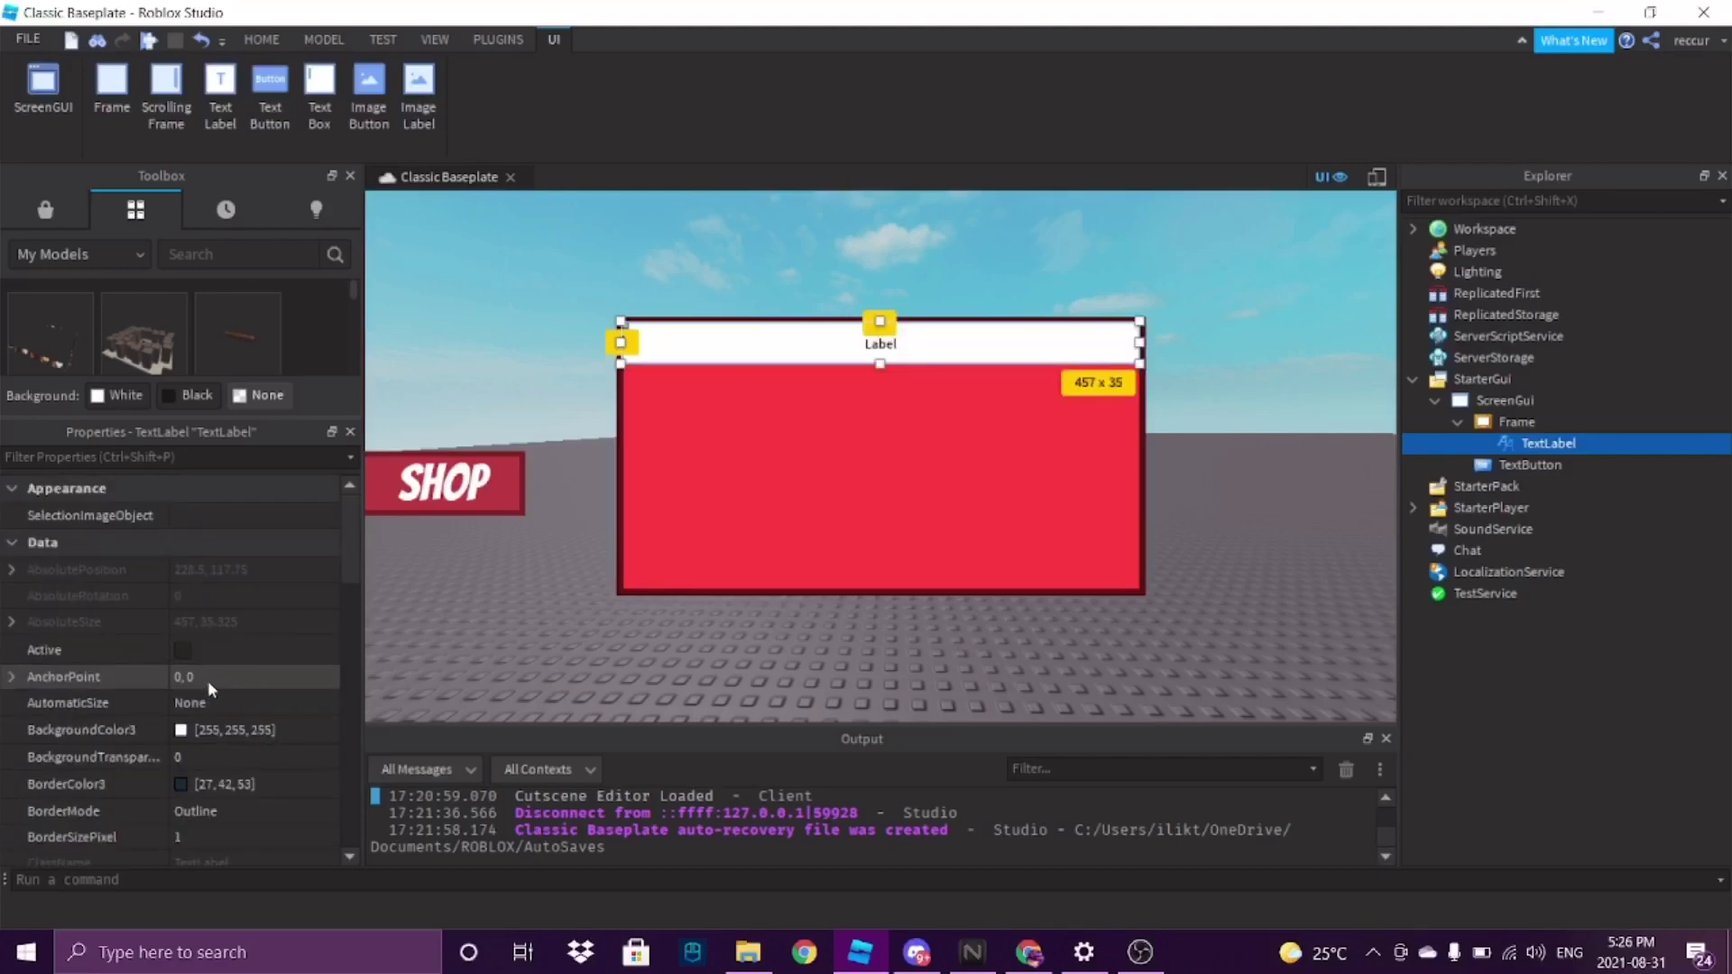
left_click(225, 758)
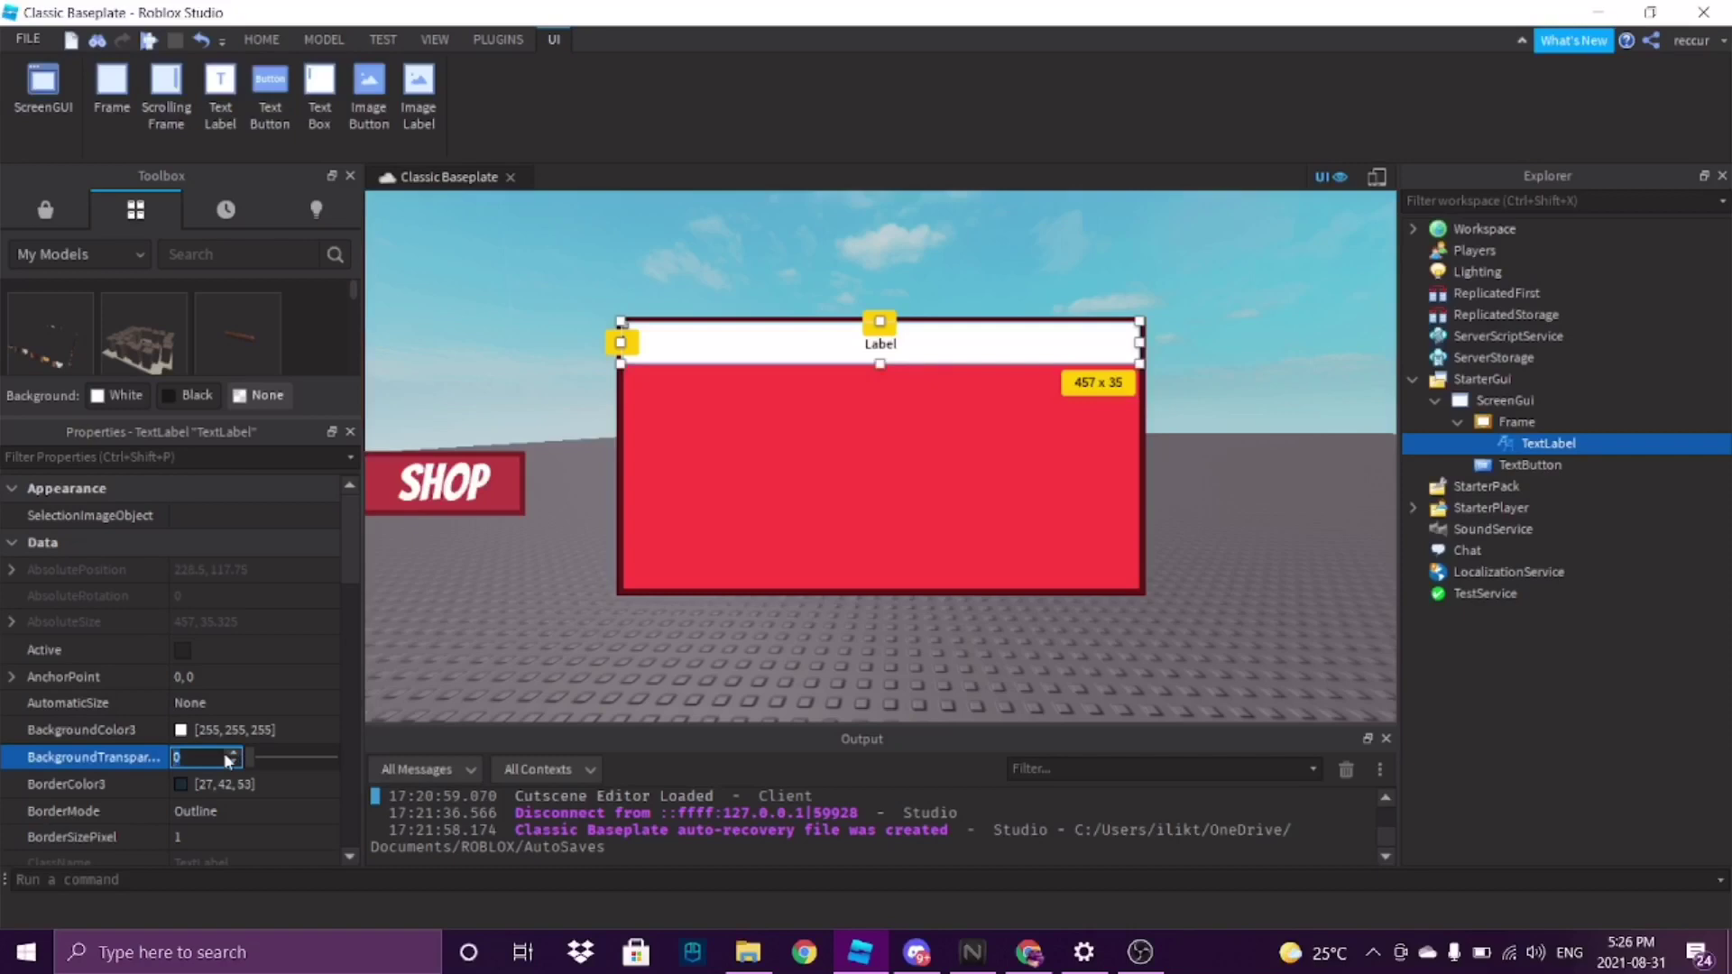
type("0.5")
key("Return")
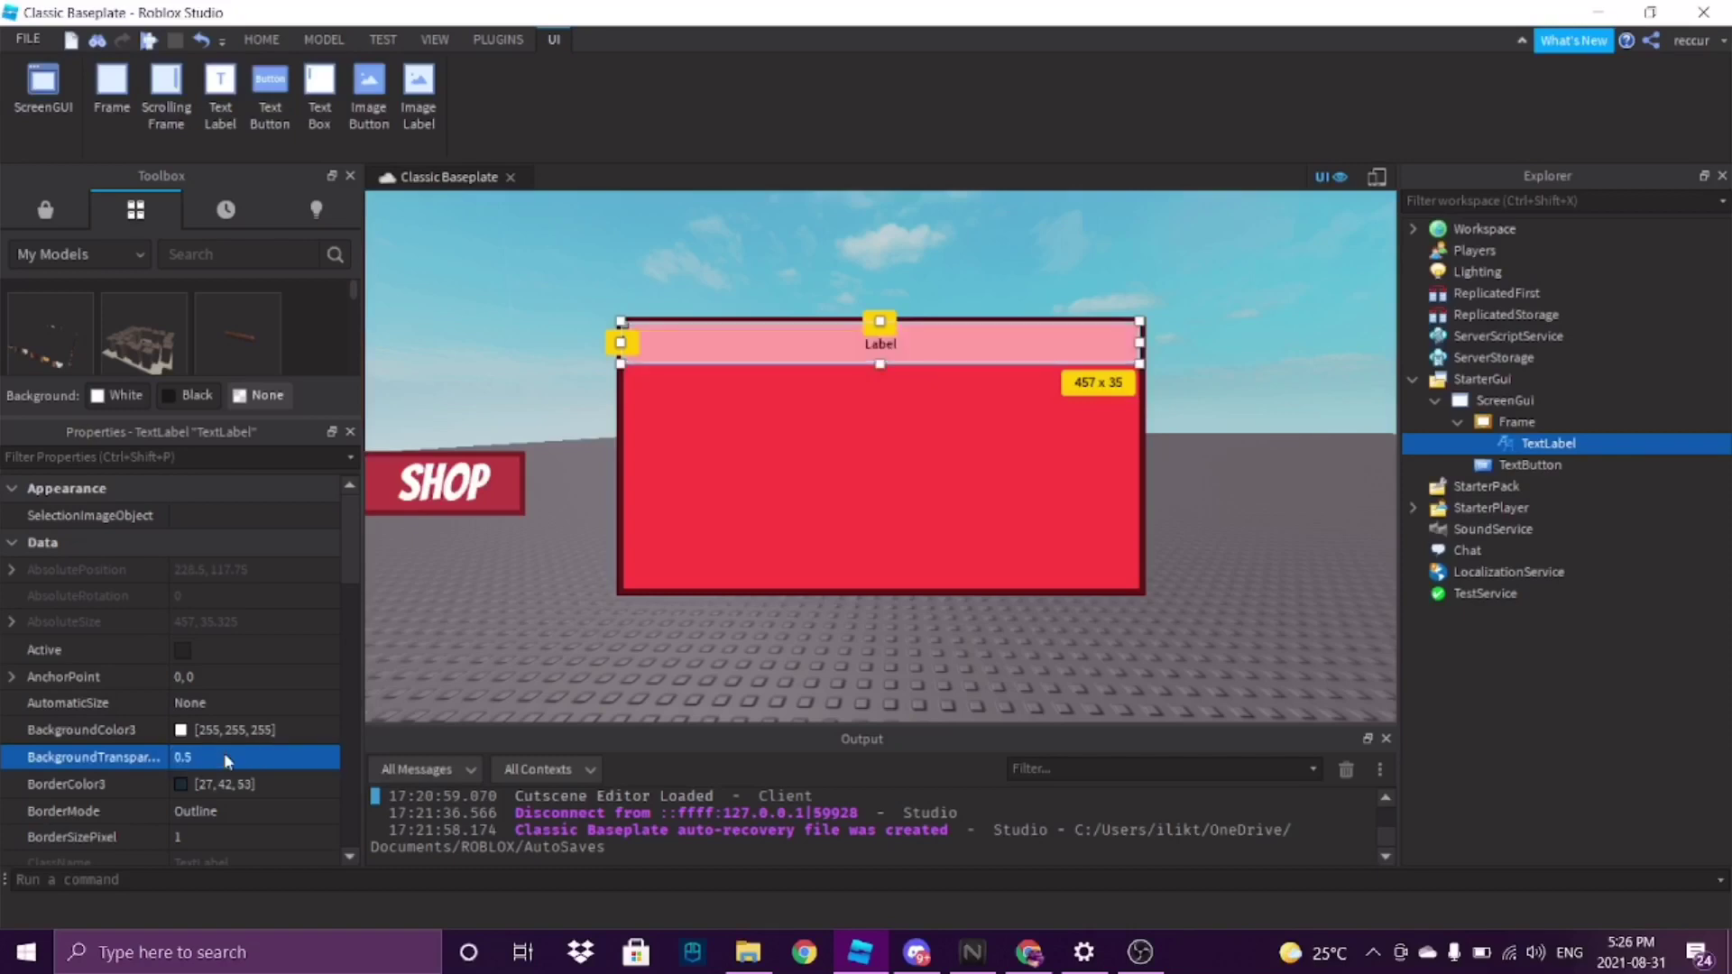
left_click(183, 731)
left_click_drag(880, 300, 834, 306)
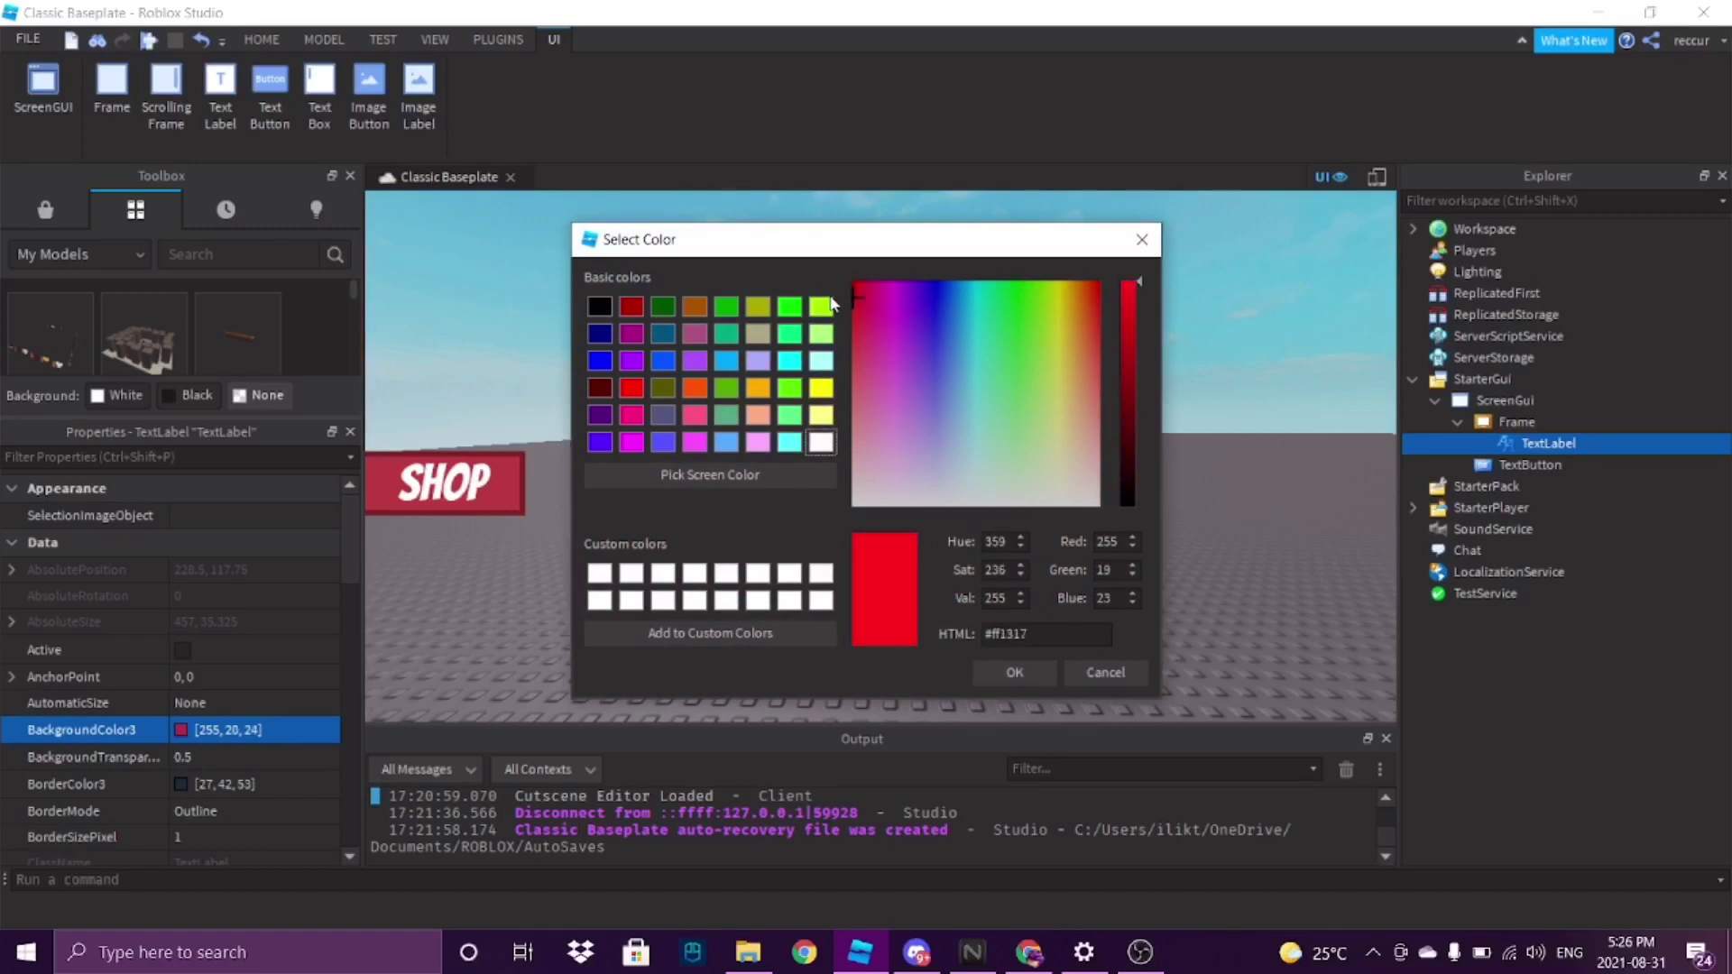
left_click(1127, 378)
left_click(1012, 674)
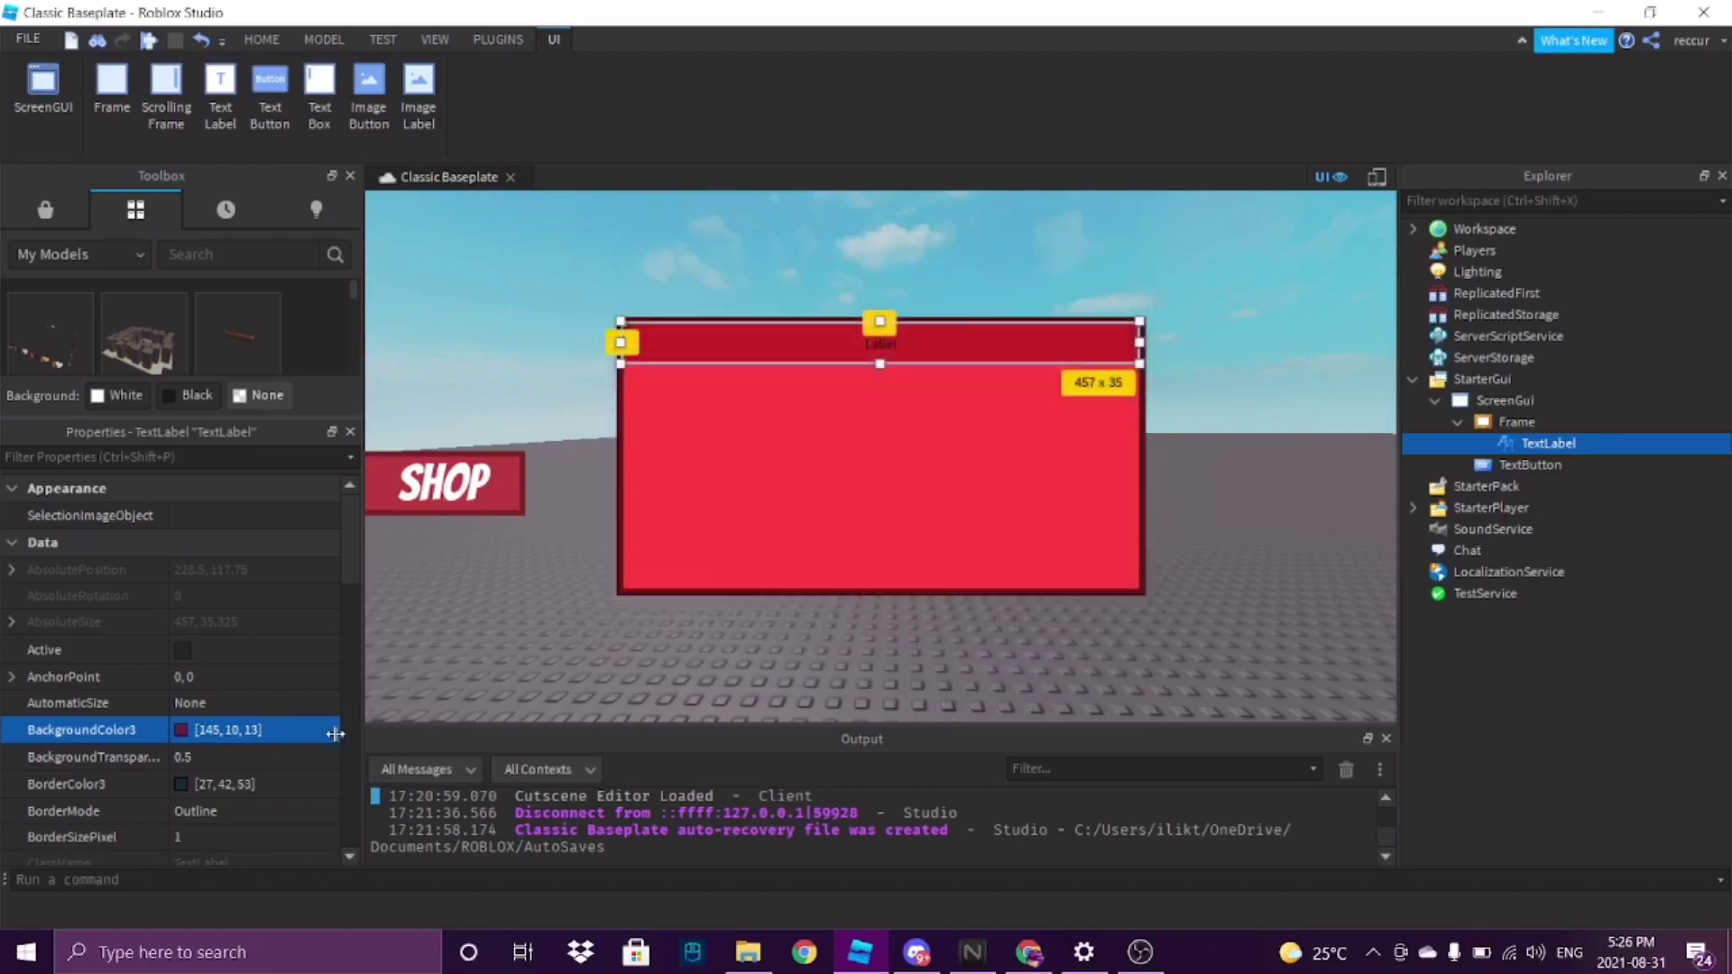
scroll(217, 684, "down", 10)
scroll(216, 670, "down", 3)
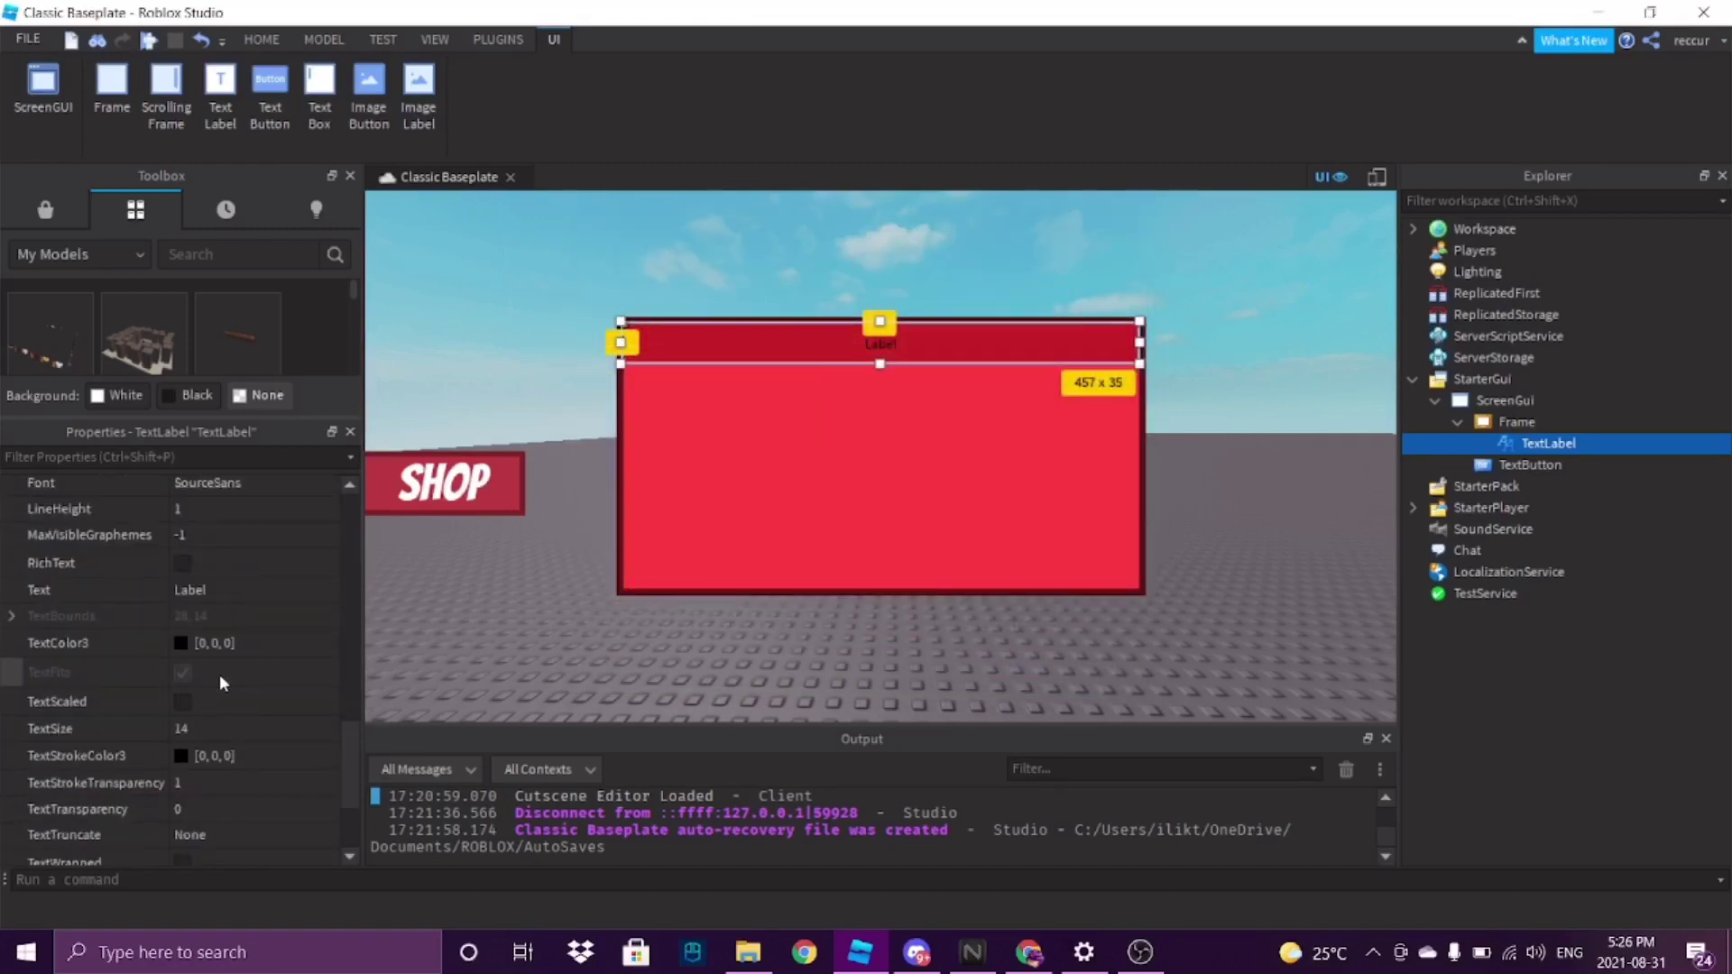
Set the title label's Text to 'Shop' and its font to Bangers
left_click(208, 672)
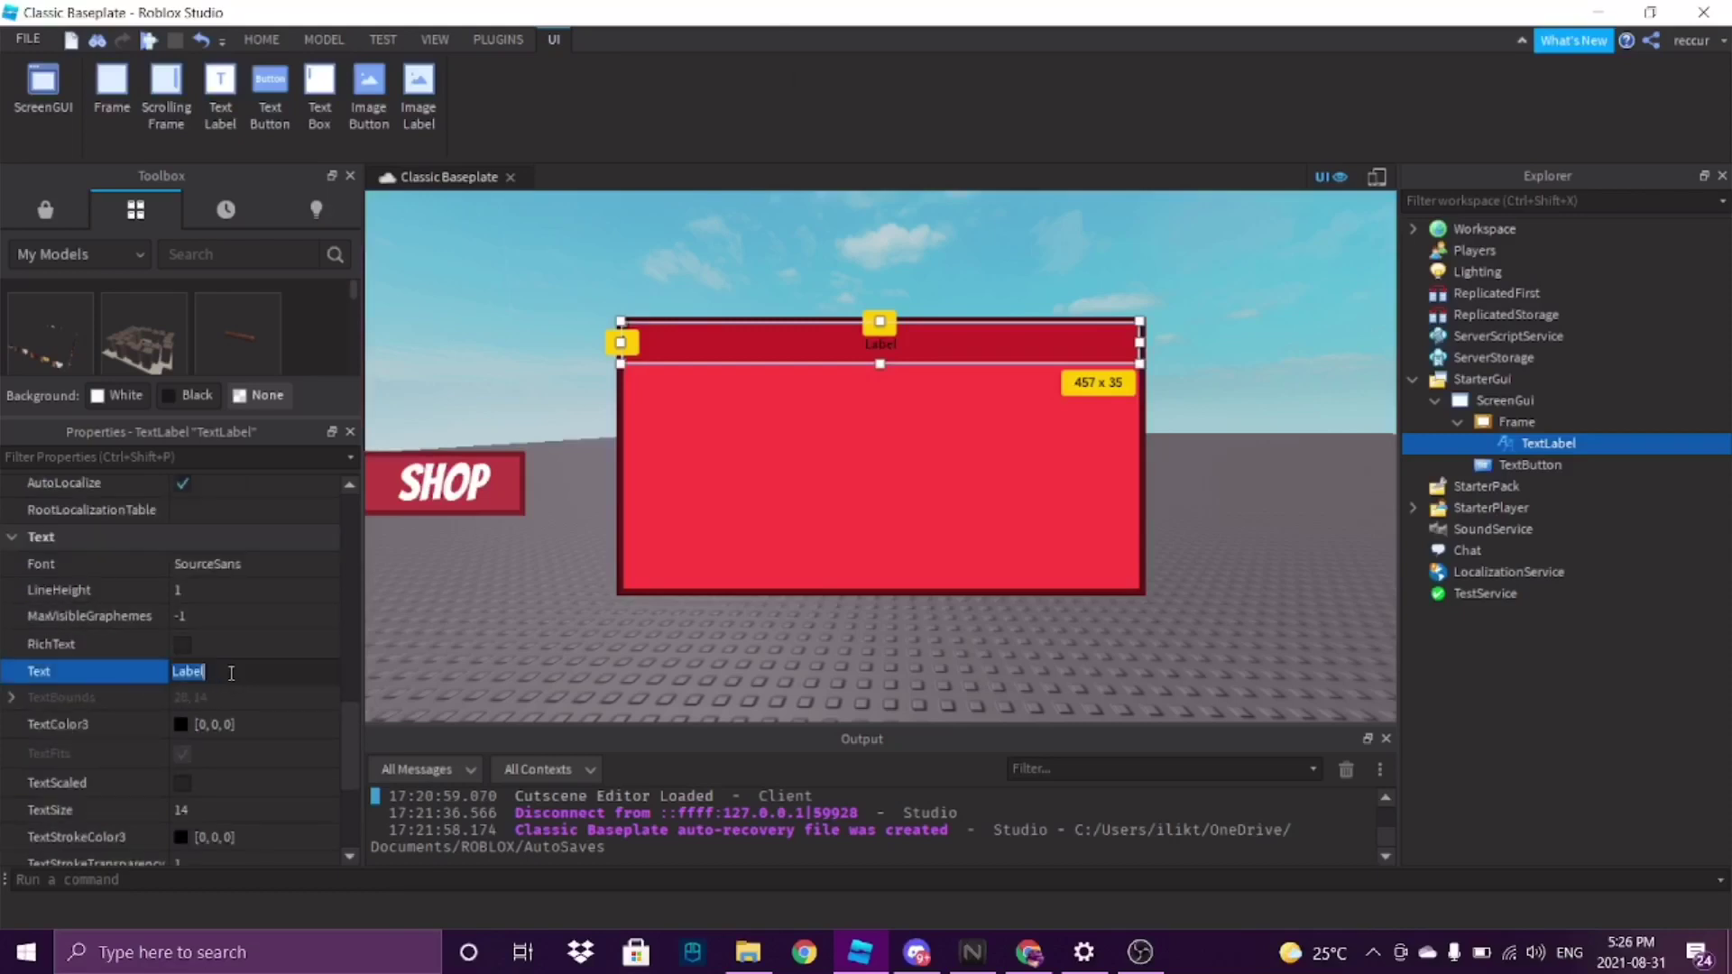
type("Shop")
key("Return")
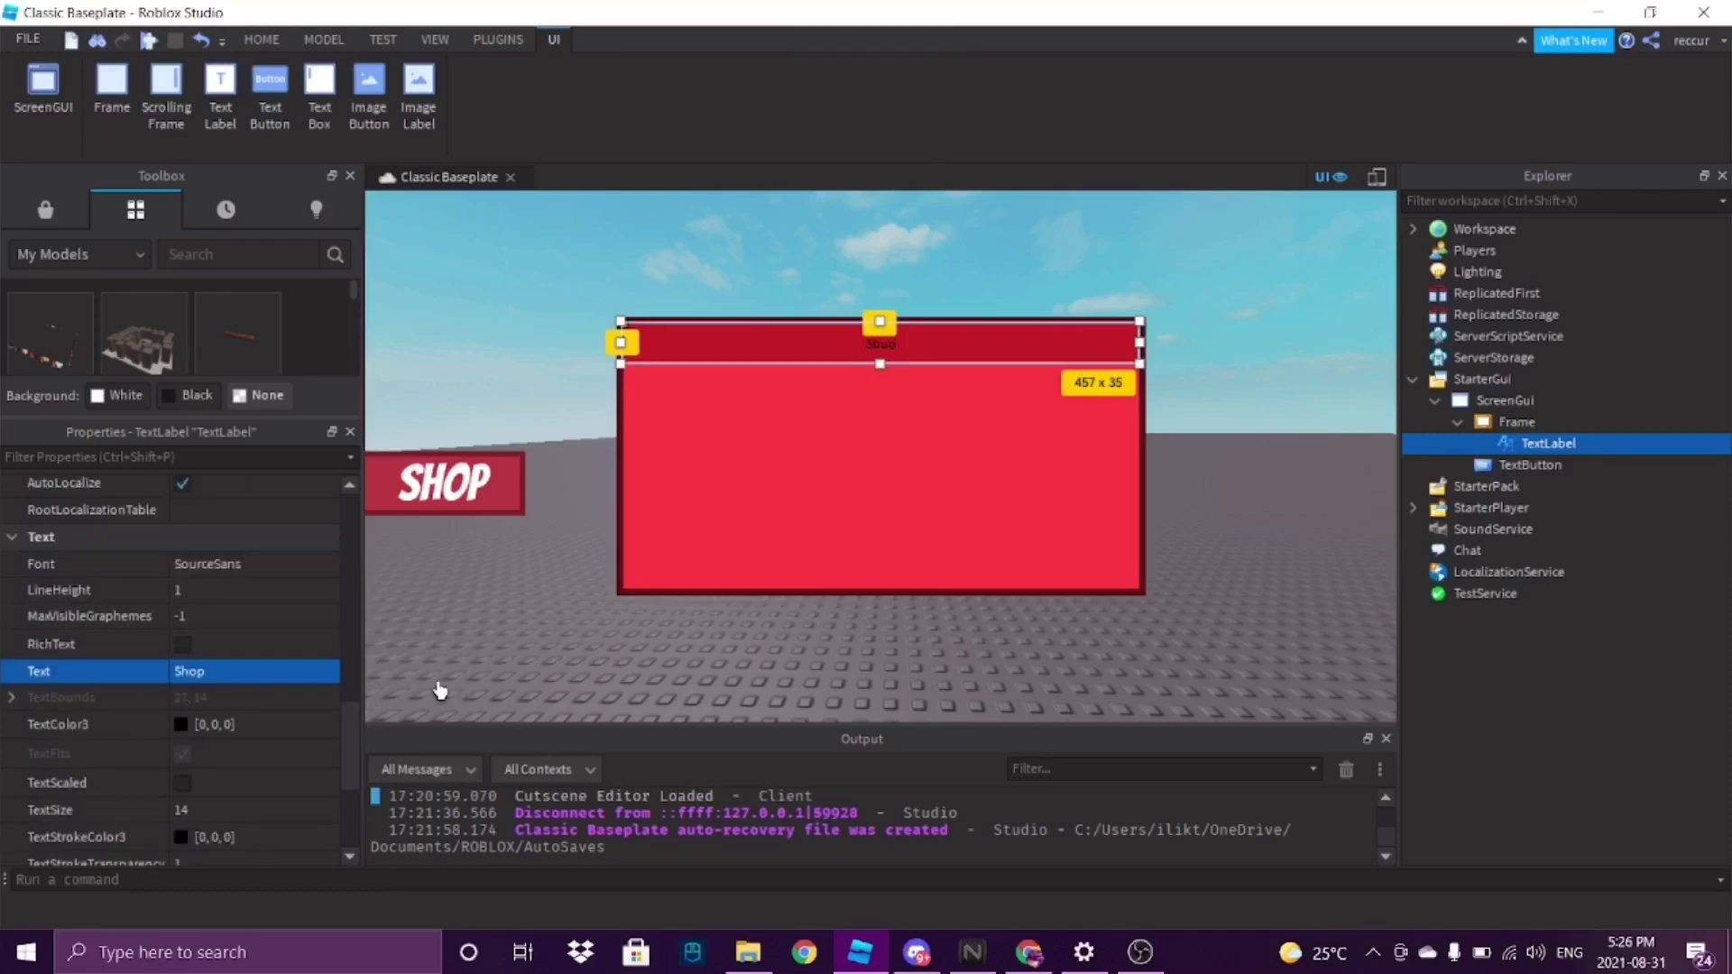
left_click(229, 563)
left_click(226, 562)
scroll(241, 622, "up", 4)
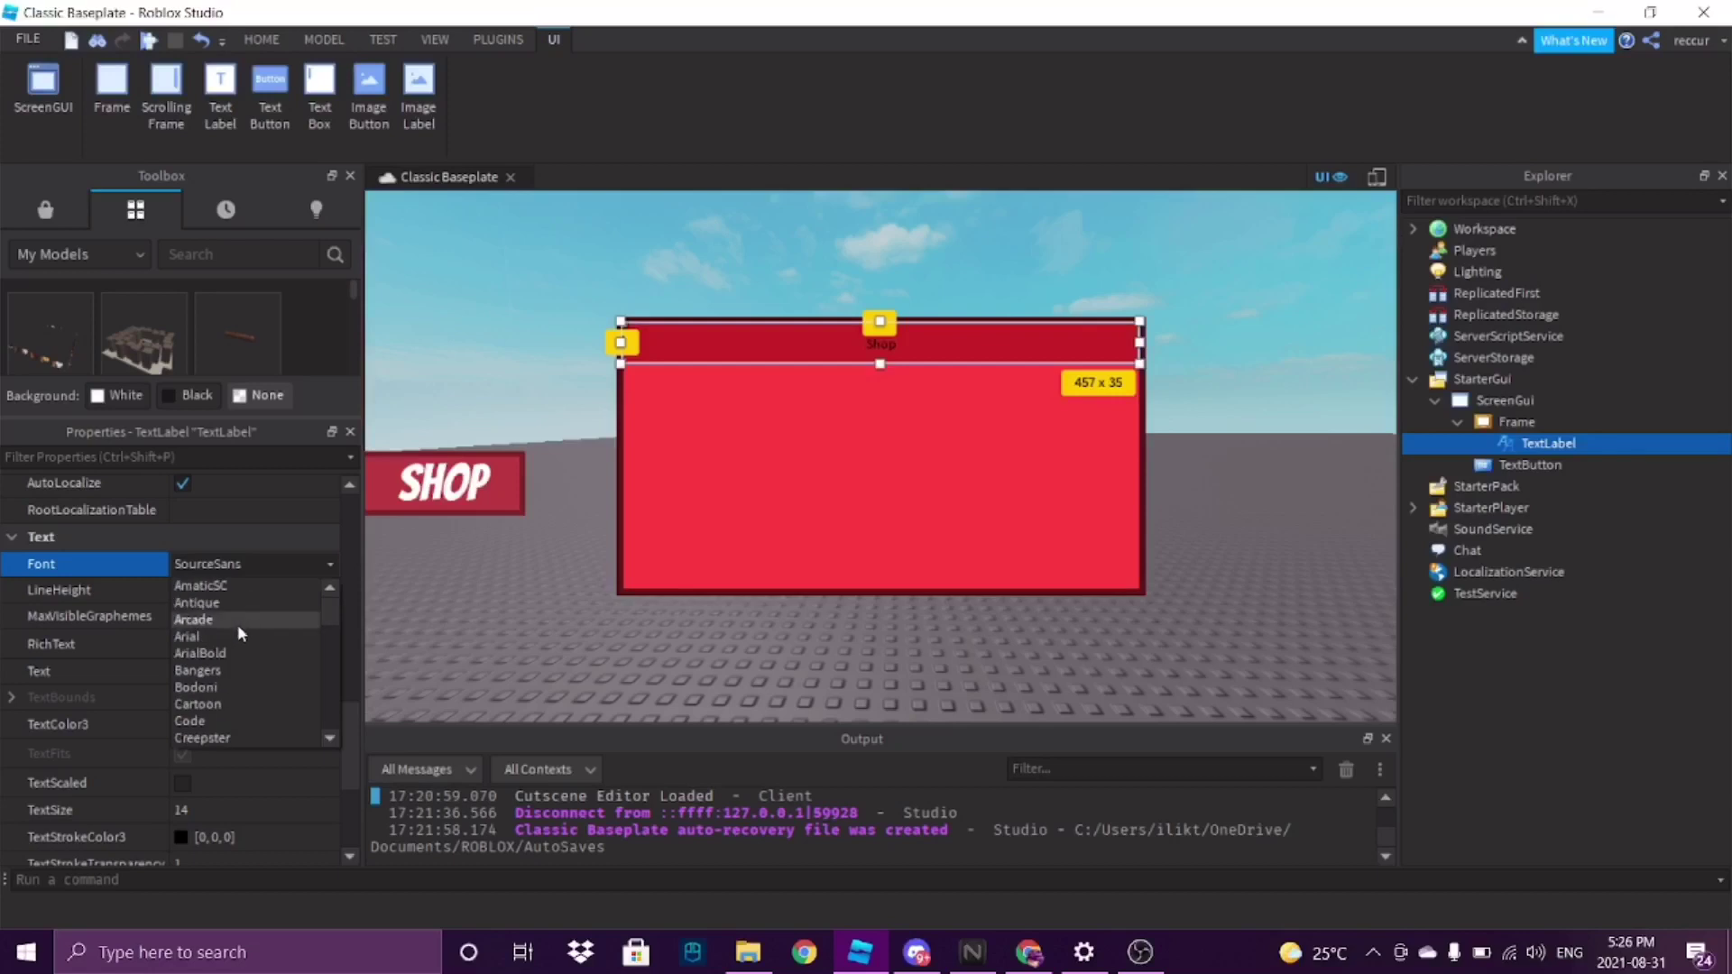
left_click(214, 671)
left_click(214, 672)
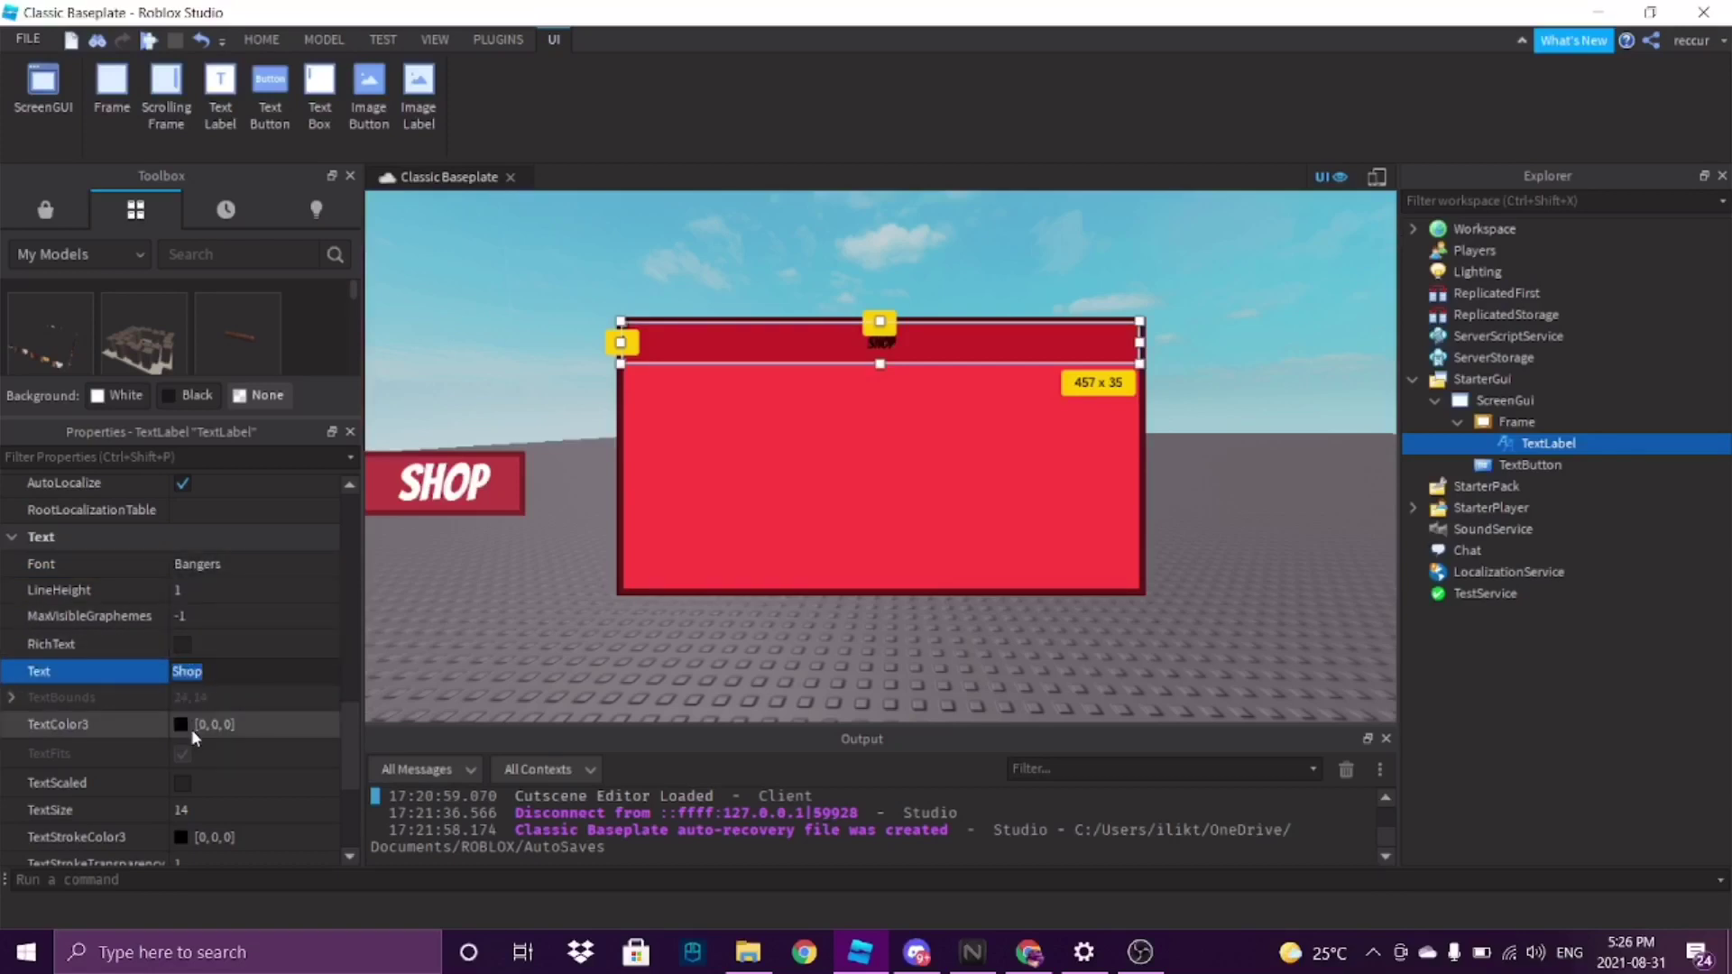
Enable TextScaled on the title label and make its text colour white
left_click(184, 644)
left_click(178, 646)
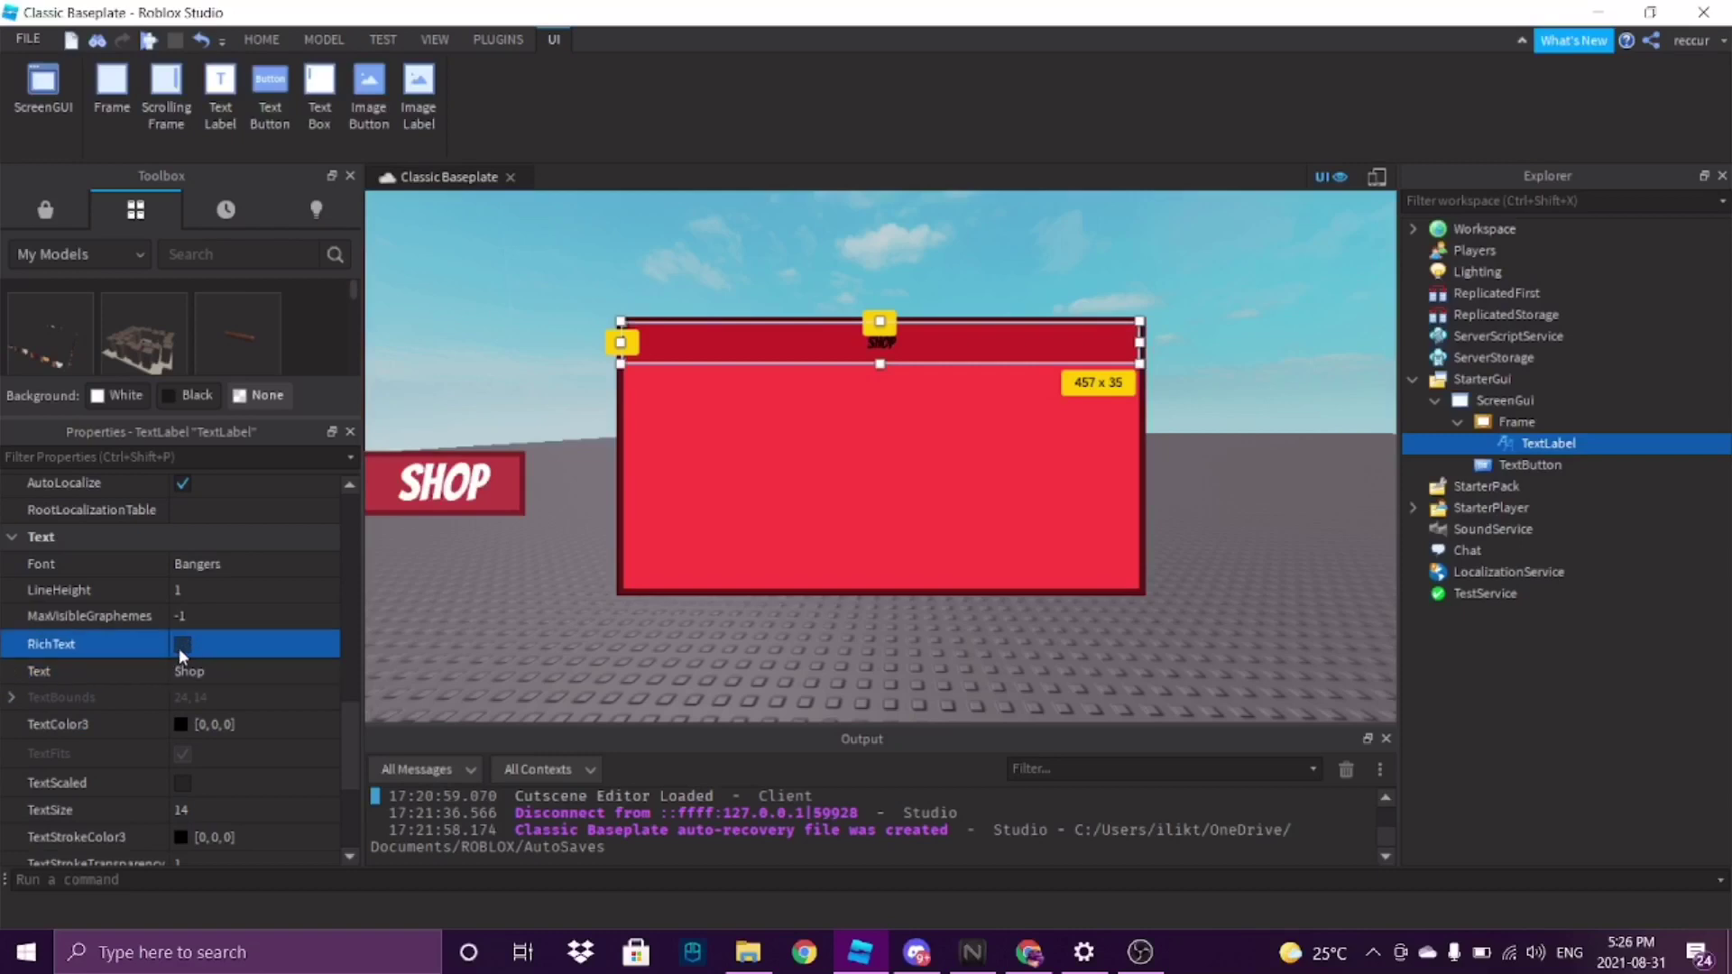
left_click(183, 782)
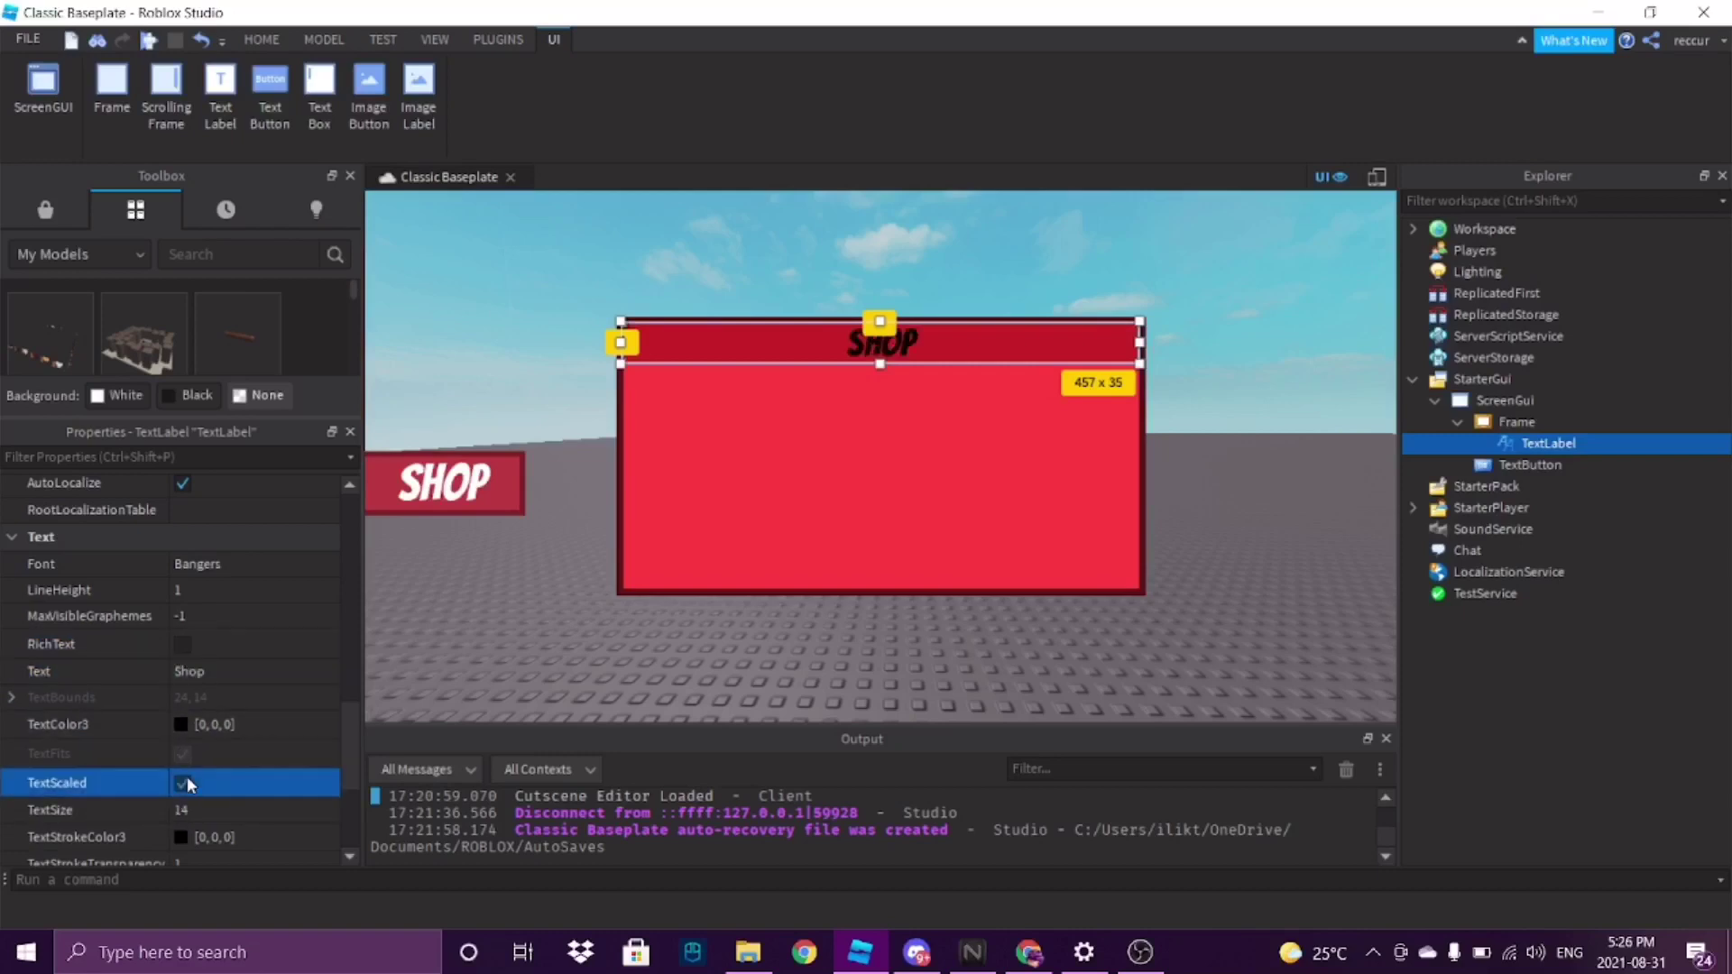
left_click(182, 724)
left_click_drag(1109, 349, 1121, 282)
left_click(1014, 672)
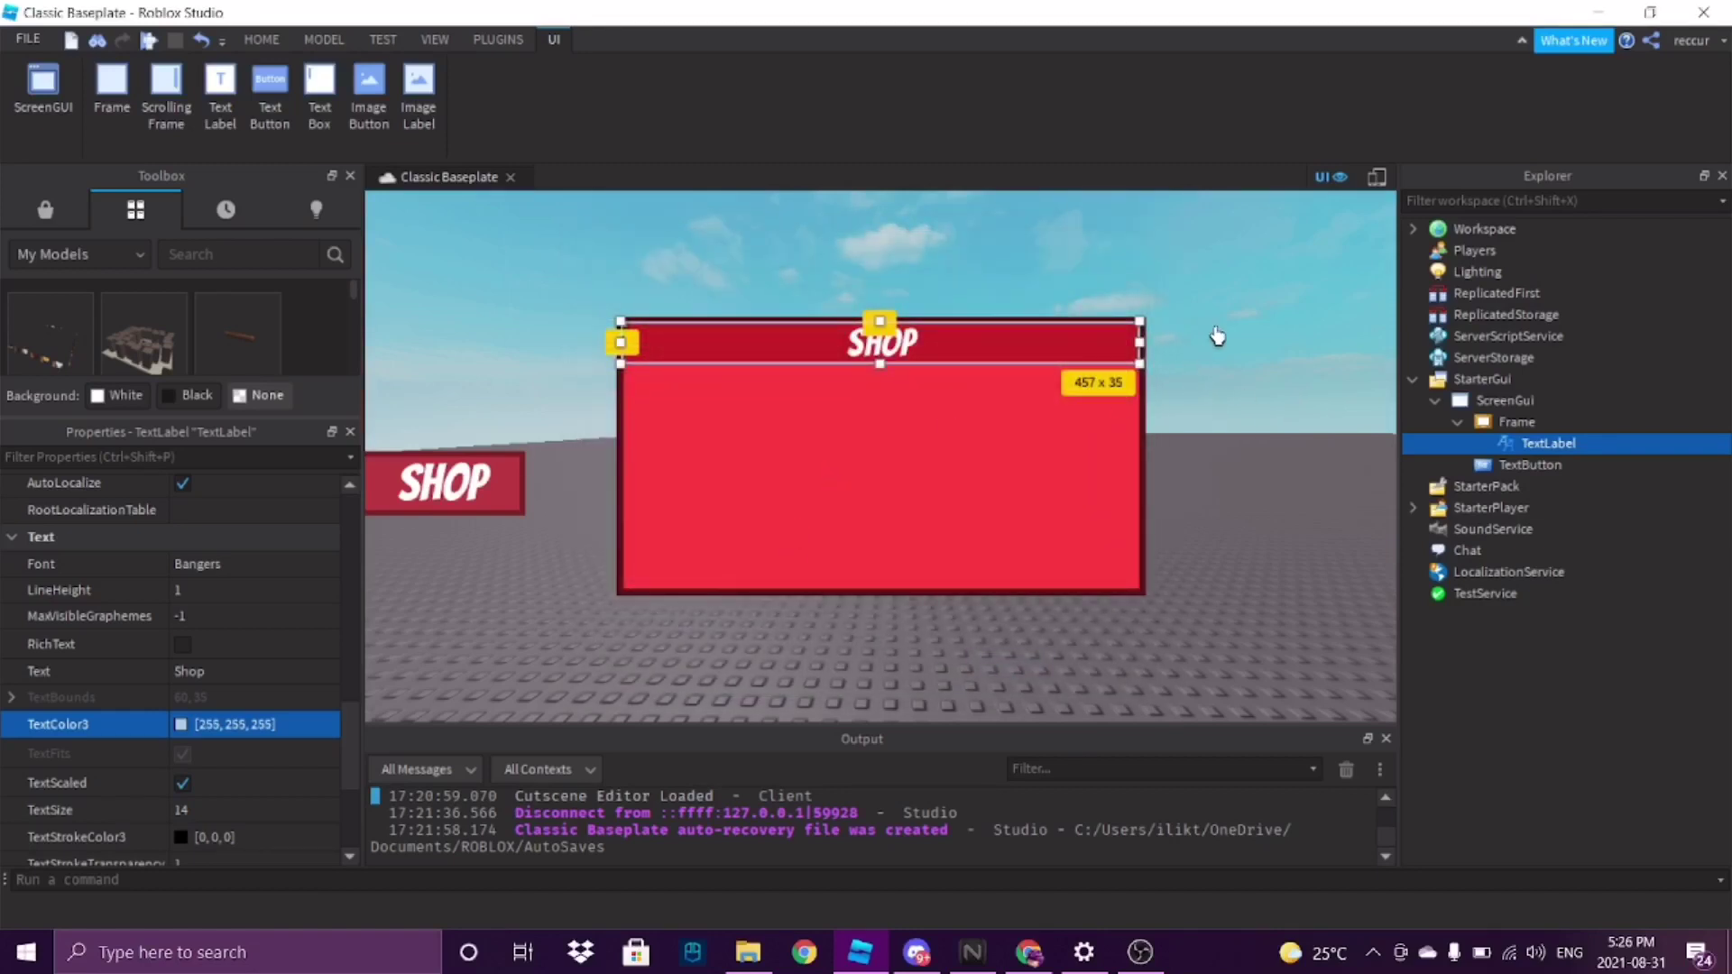
left_click(1509, 401)
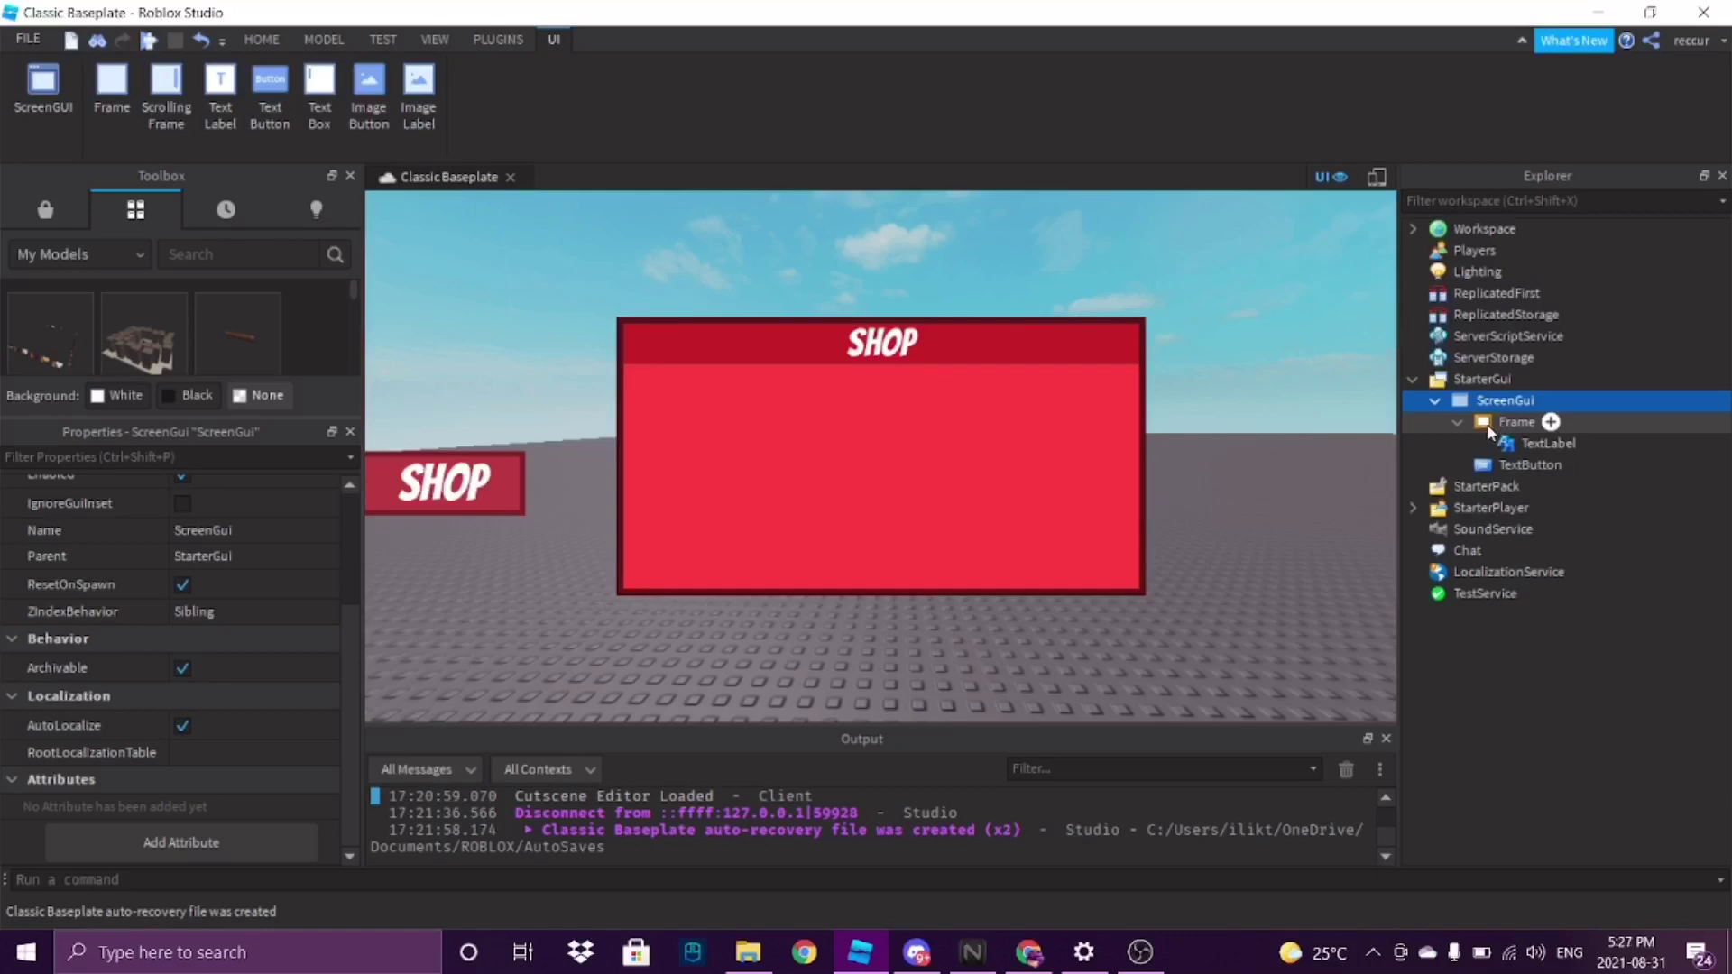
Uncheck the Frame's Visible property so the red SHOP frame is hidden
left_click(1498, 421)
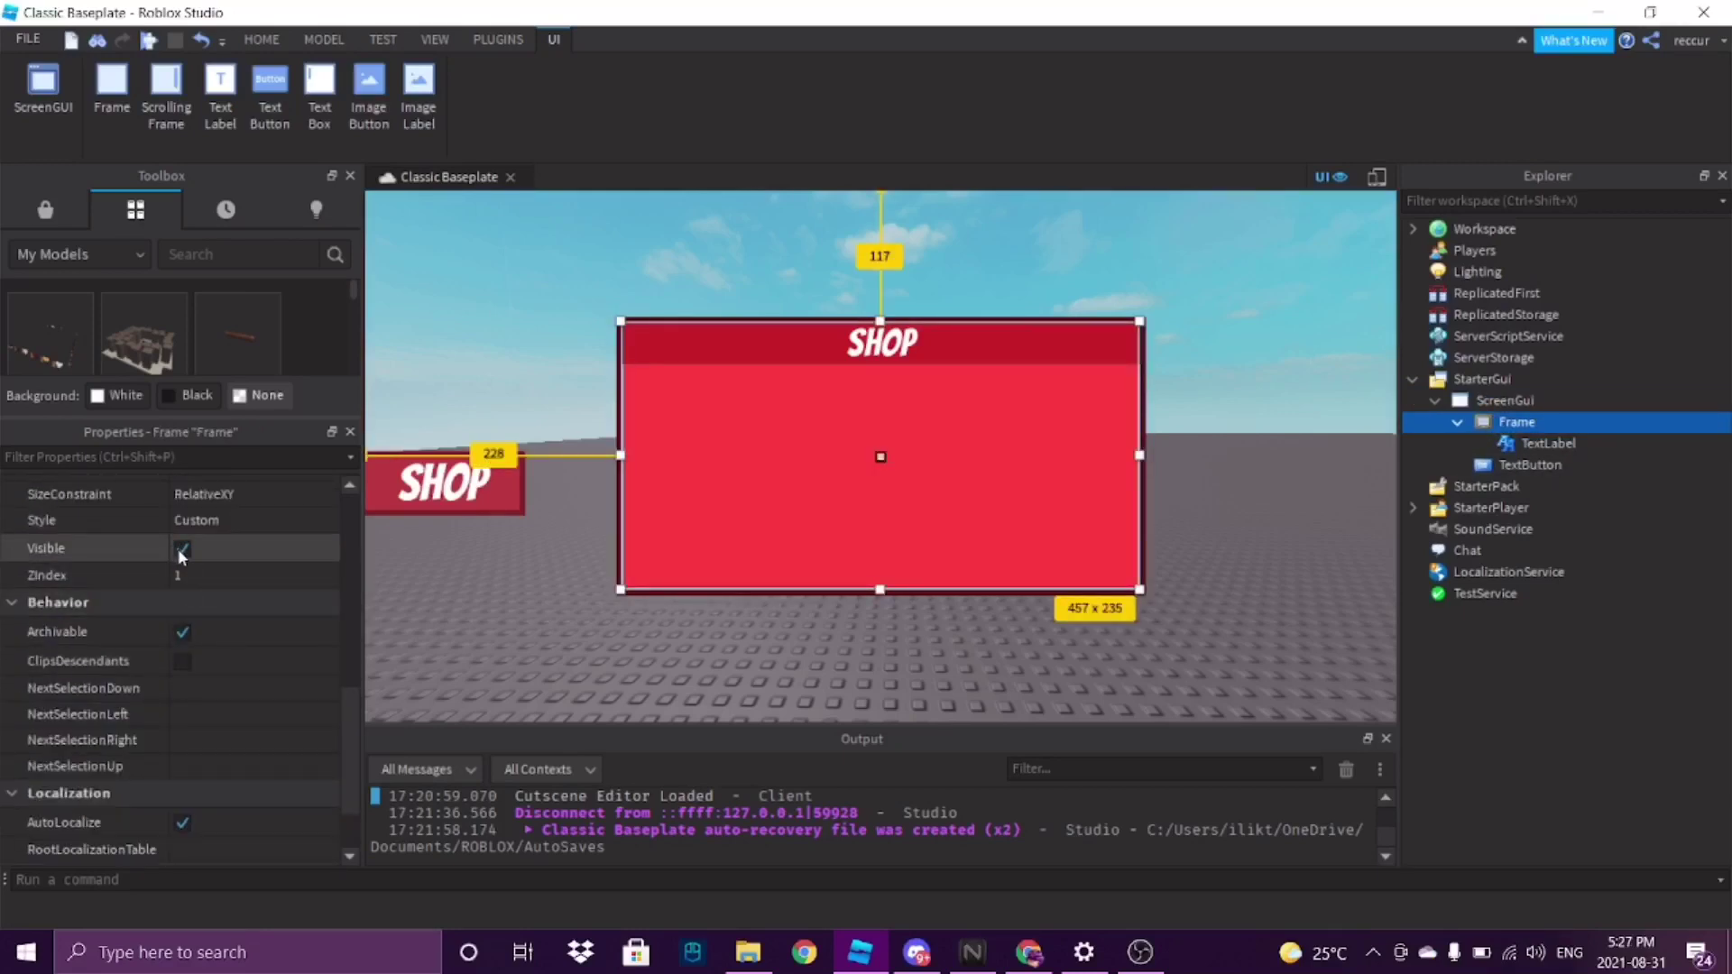
left_click(176, 549)
left_click(177, 548)
left_click(177, 549)
left_click(177, 548)
left_click(177, 549)
left_click(177, 549)
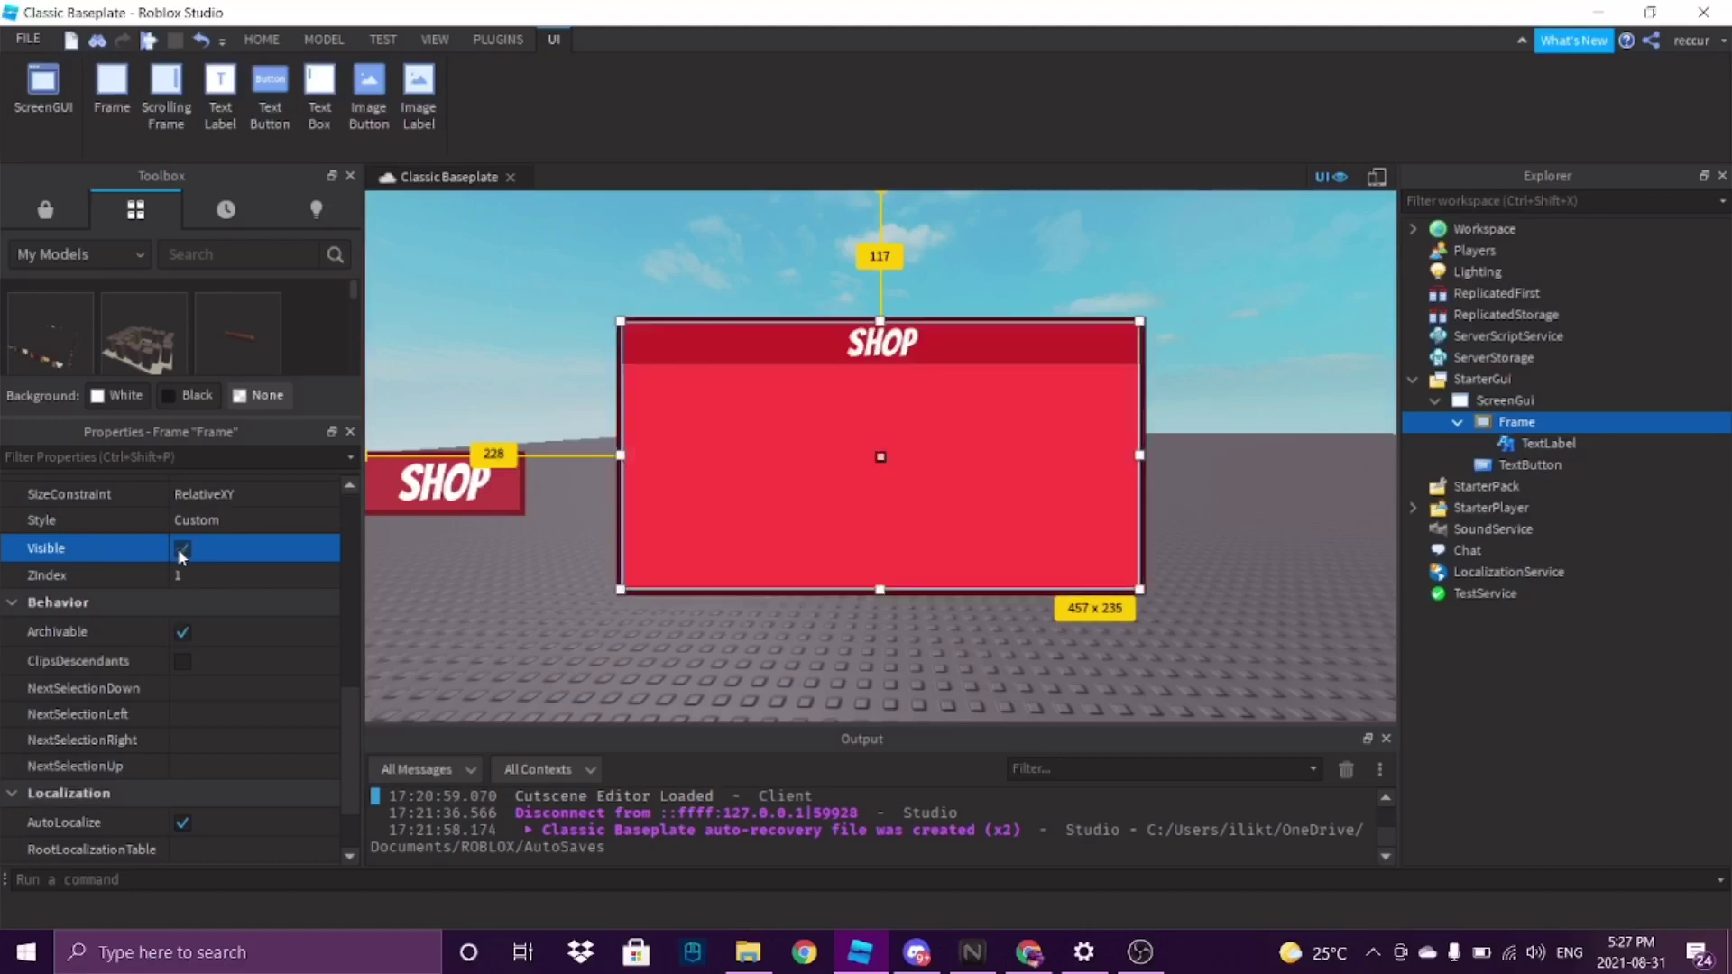
left_click(181, 550)
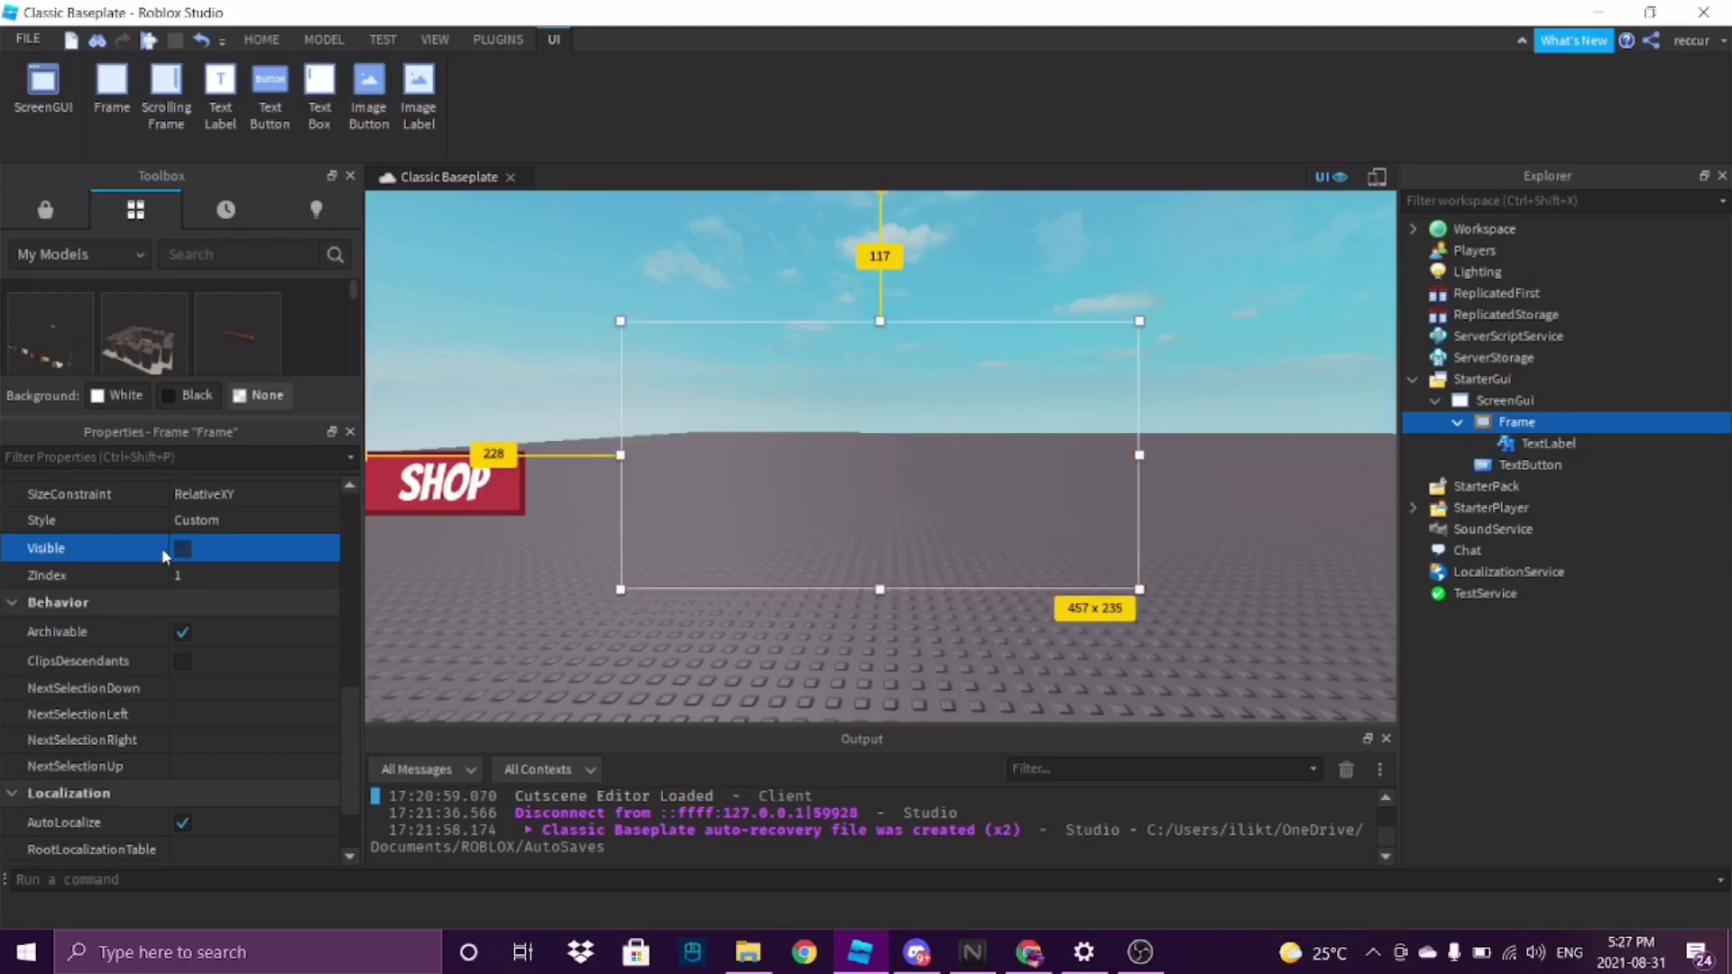
Add a LocalScript inside the SHOP TextButton
left_click(1455, 421)
left_click(1493, 443)
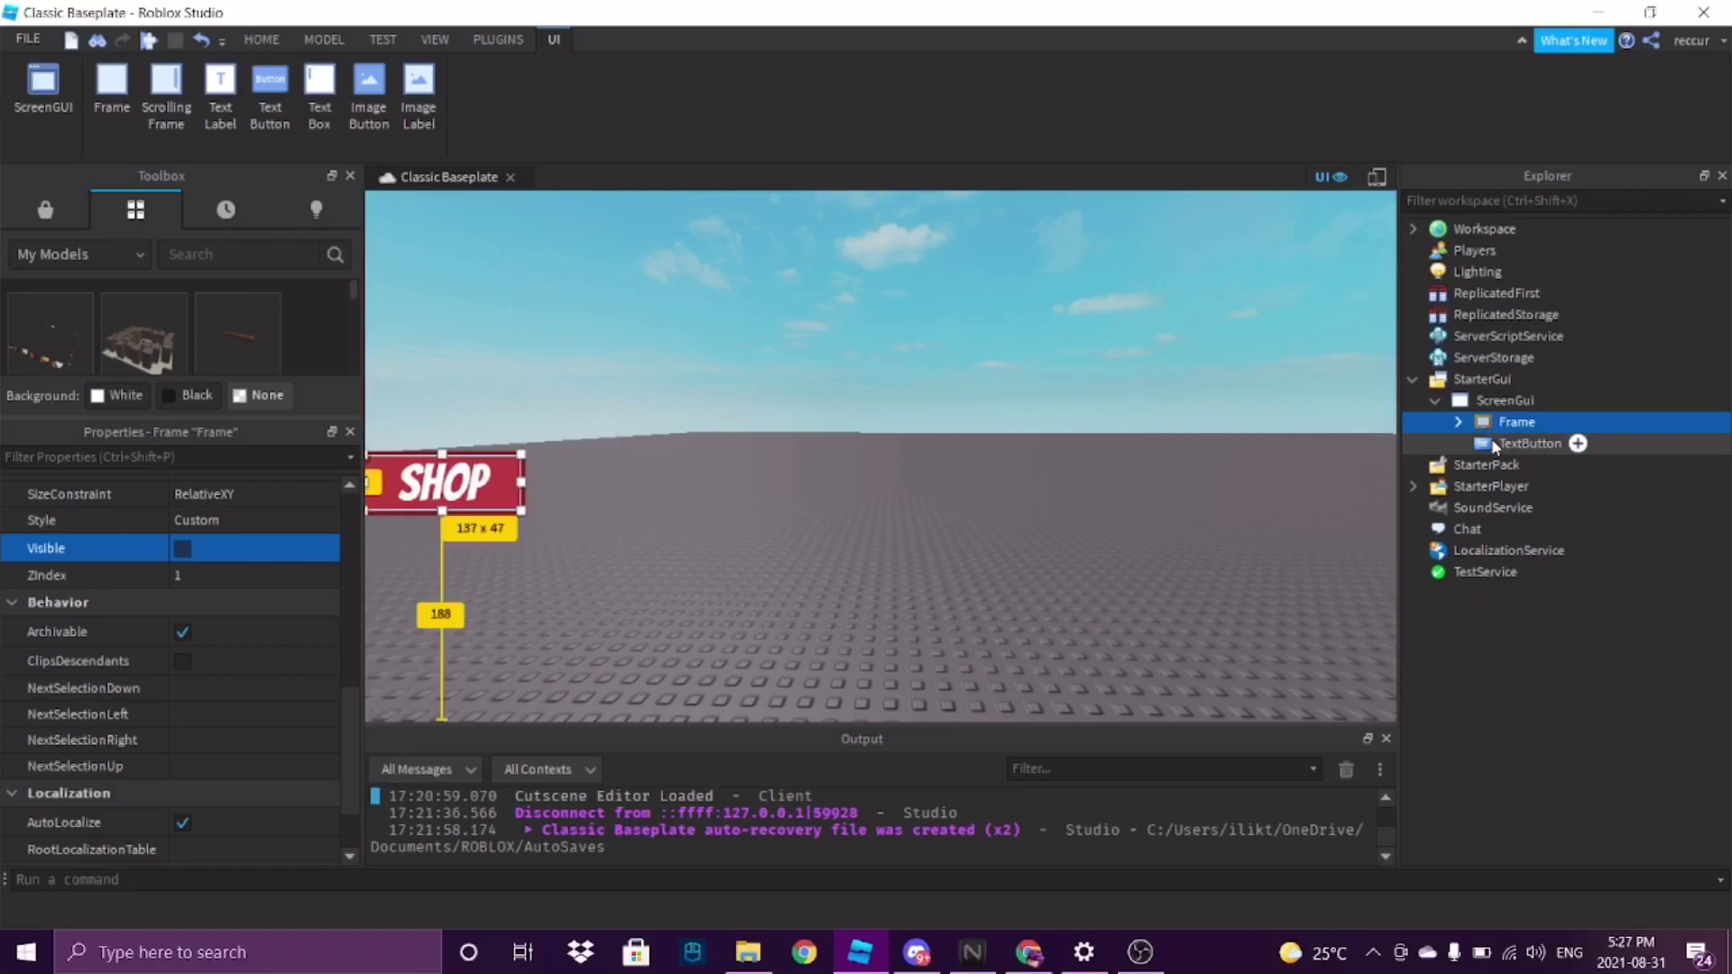
left_click(1577, 442)
left_click(1477, 498)
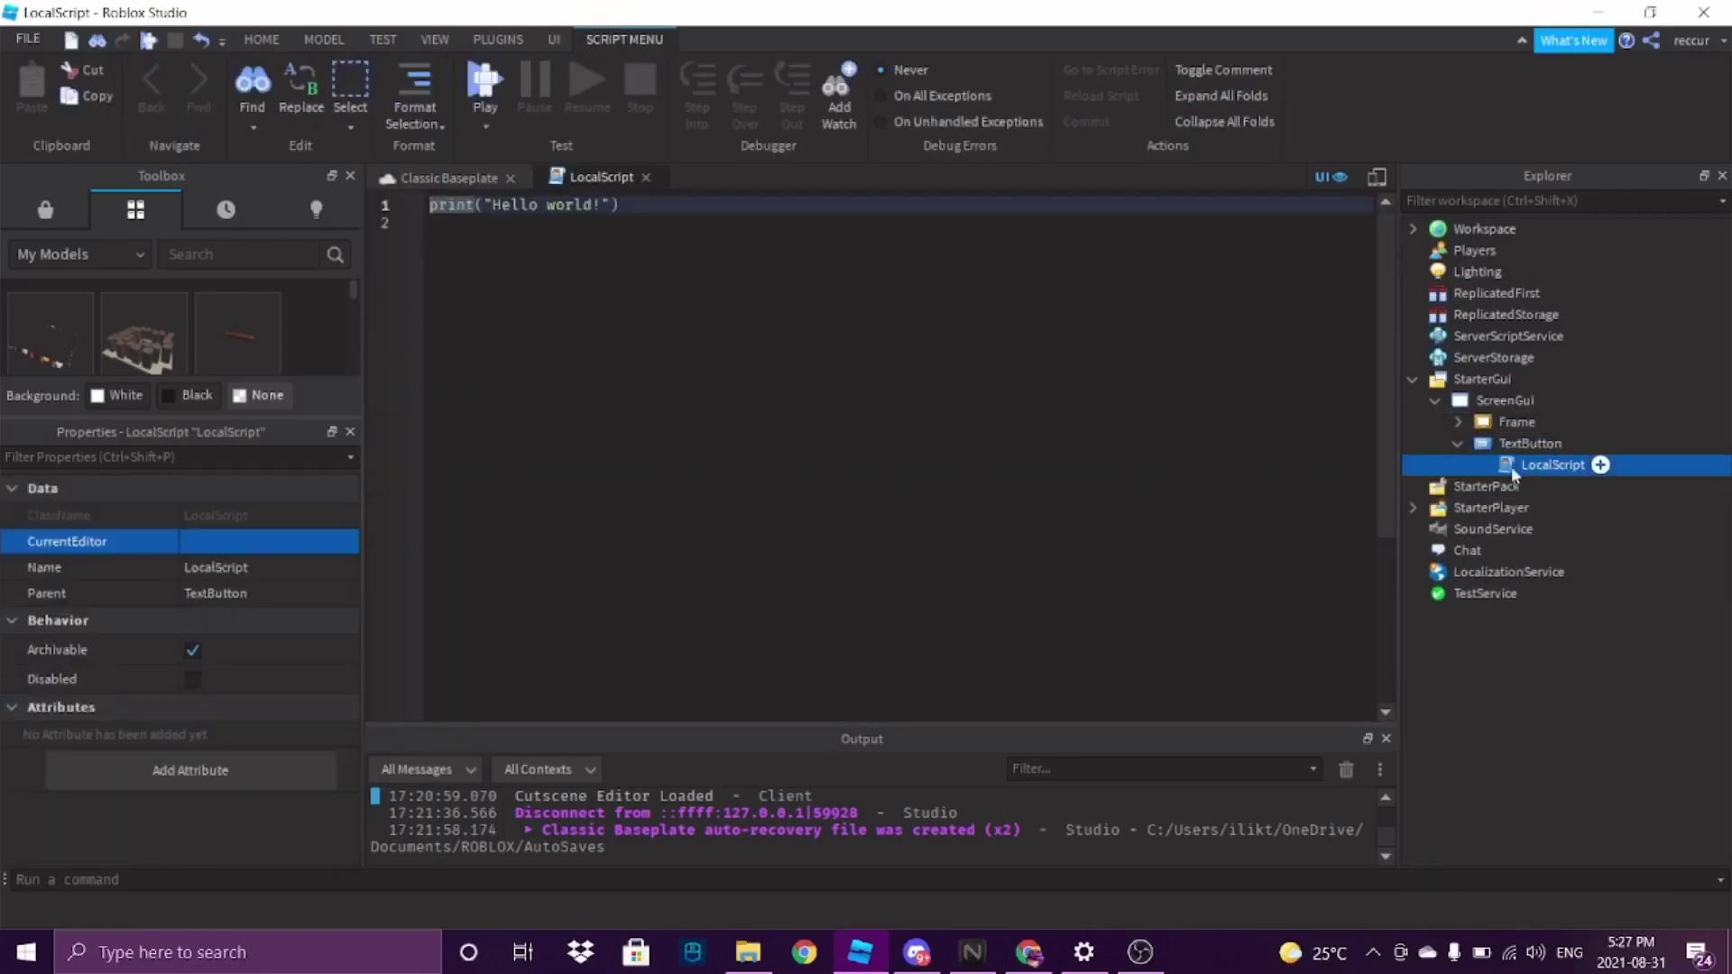
Replace the placeholder print line with local button = script.Parent and frame = script.Parent.Parent.Frame
left_click(1133, 258)
key("ctrl+a")
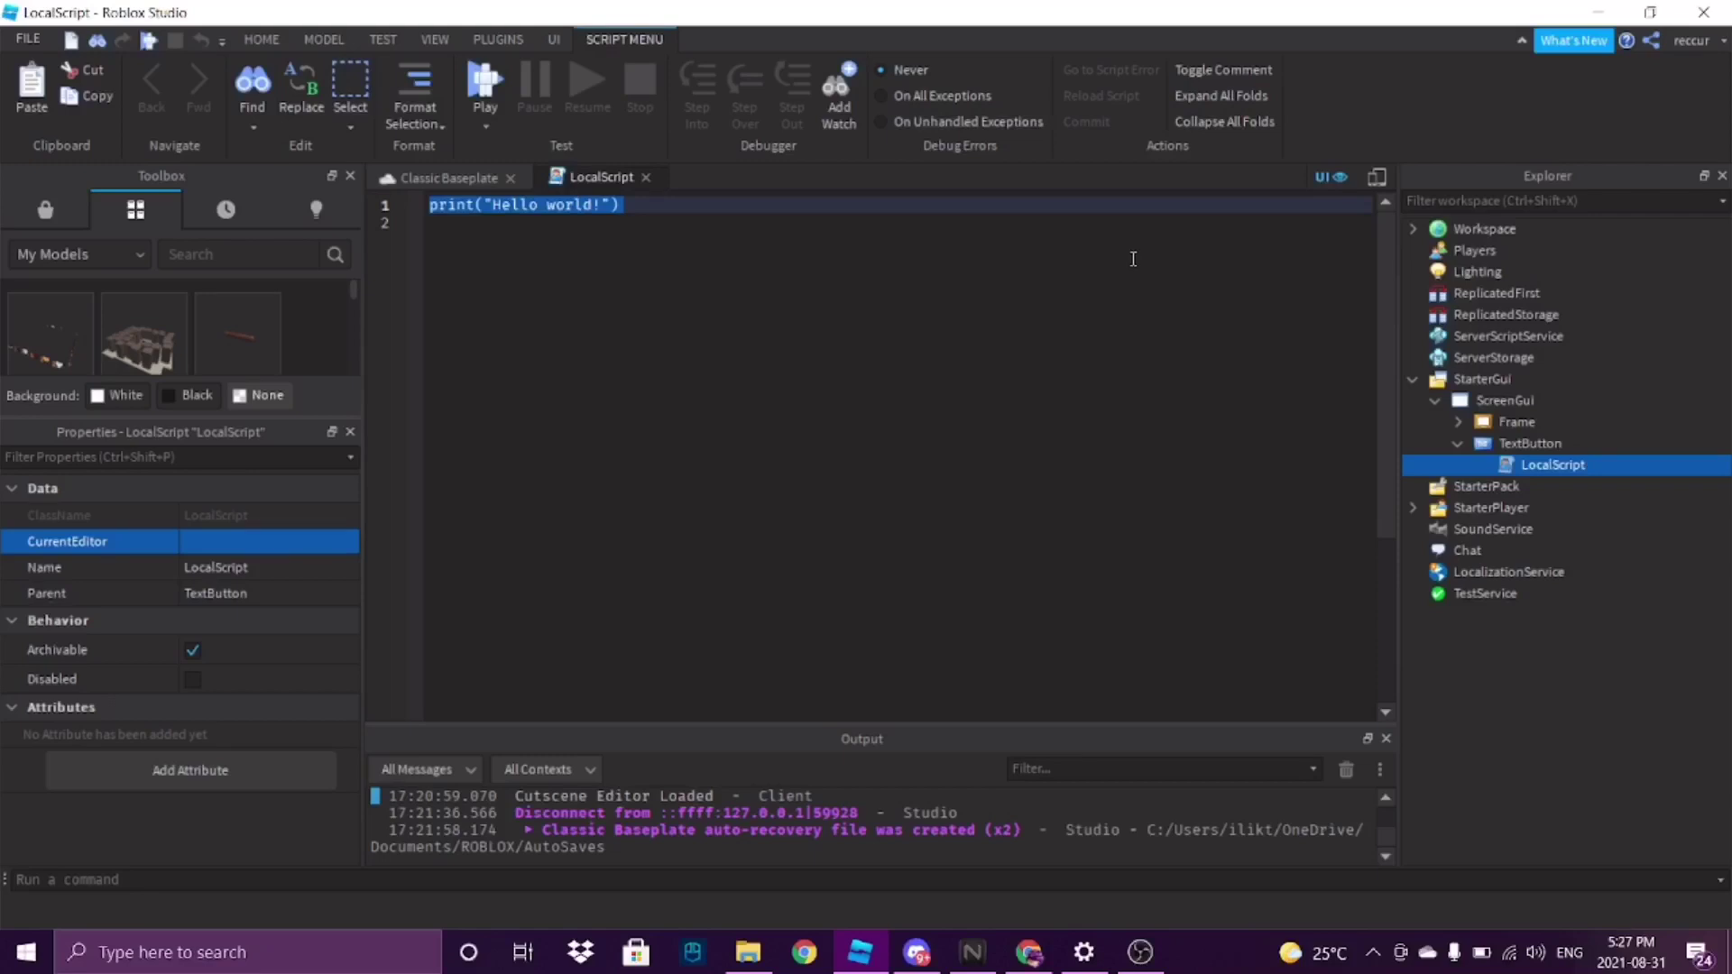
left_click_drag(719, 259, 409, 193)
type("local button = script.")
key("Tab")
key("Return")
type("local fra")
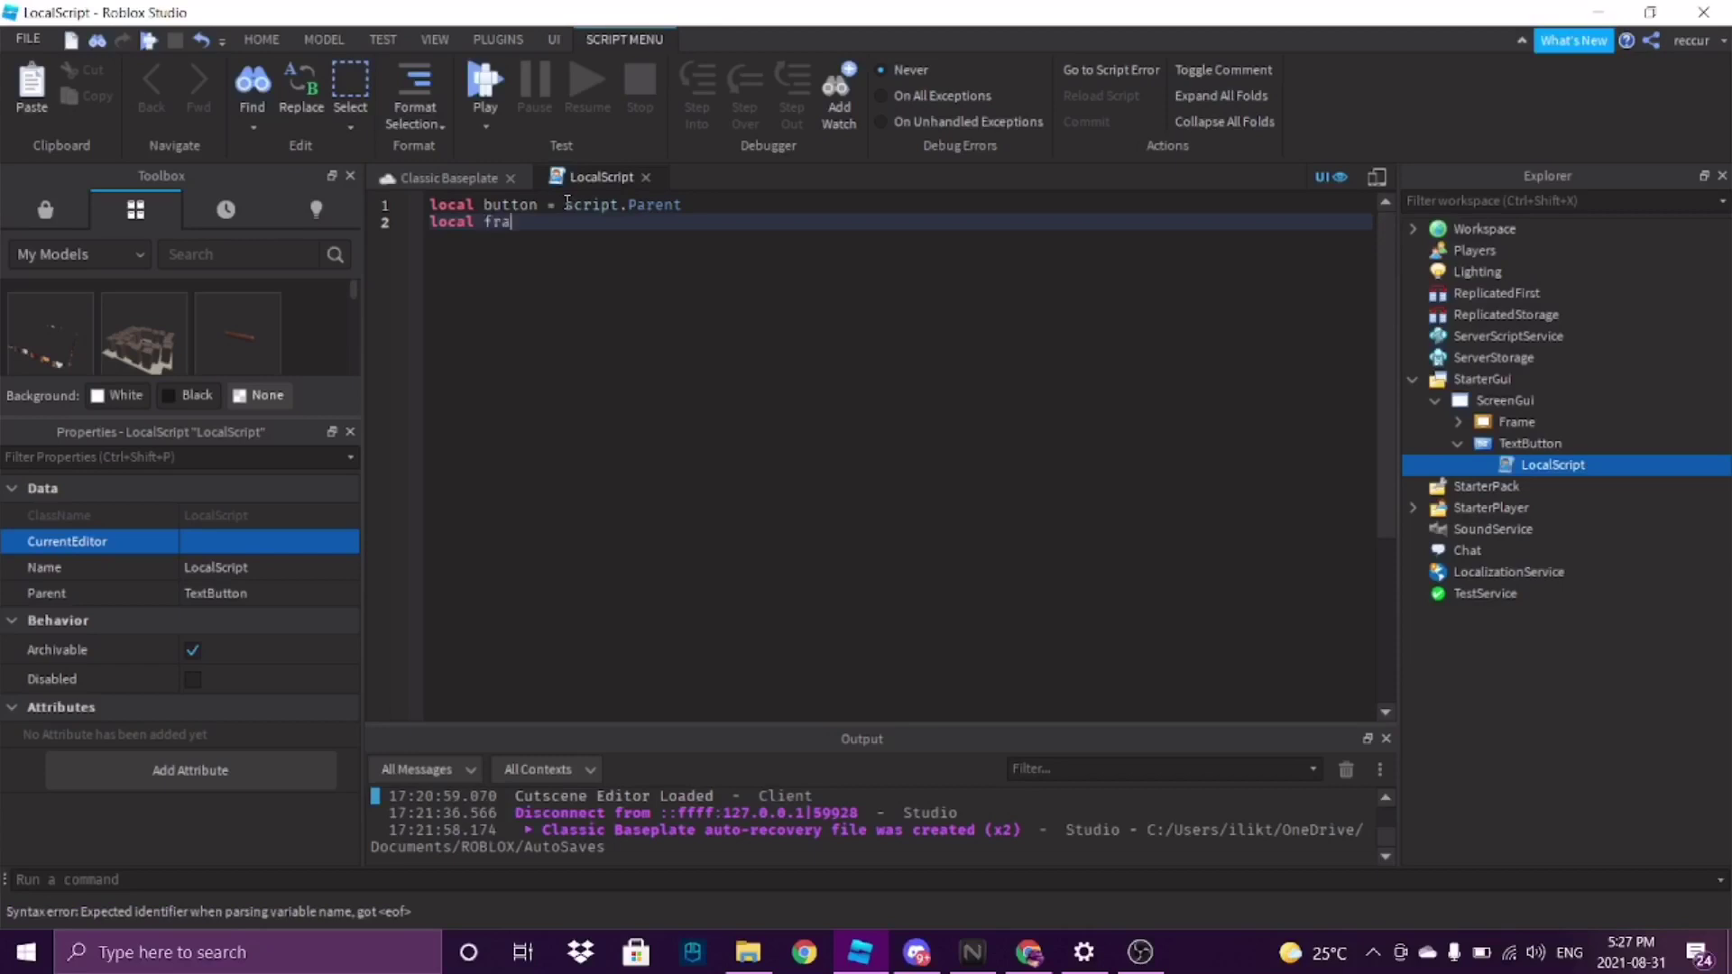
type("me = script.Parent.pa")
key("Tab")
type(".F")
key("Tab")
key("Return")
key("Return")
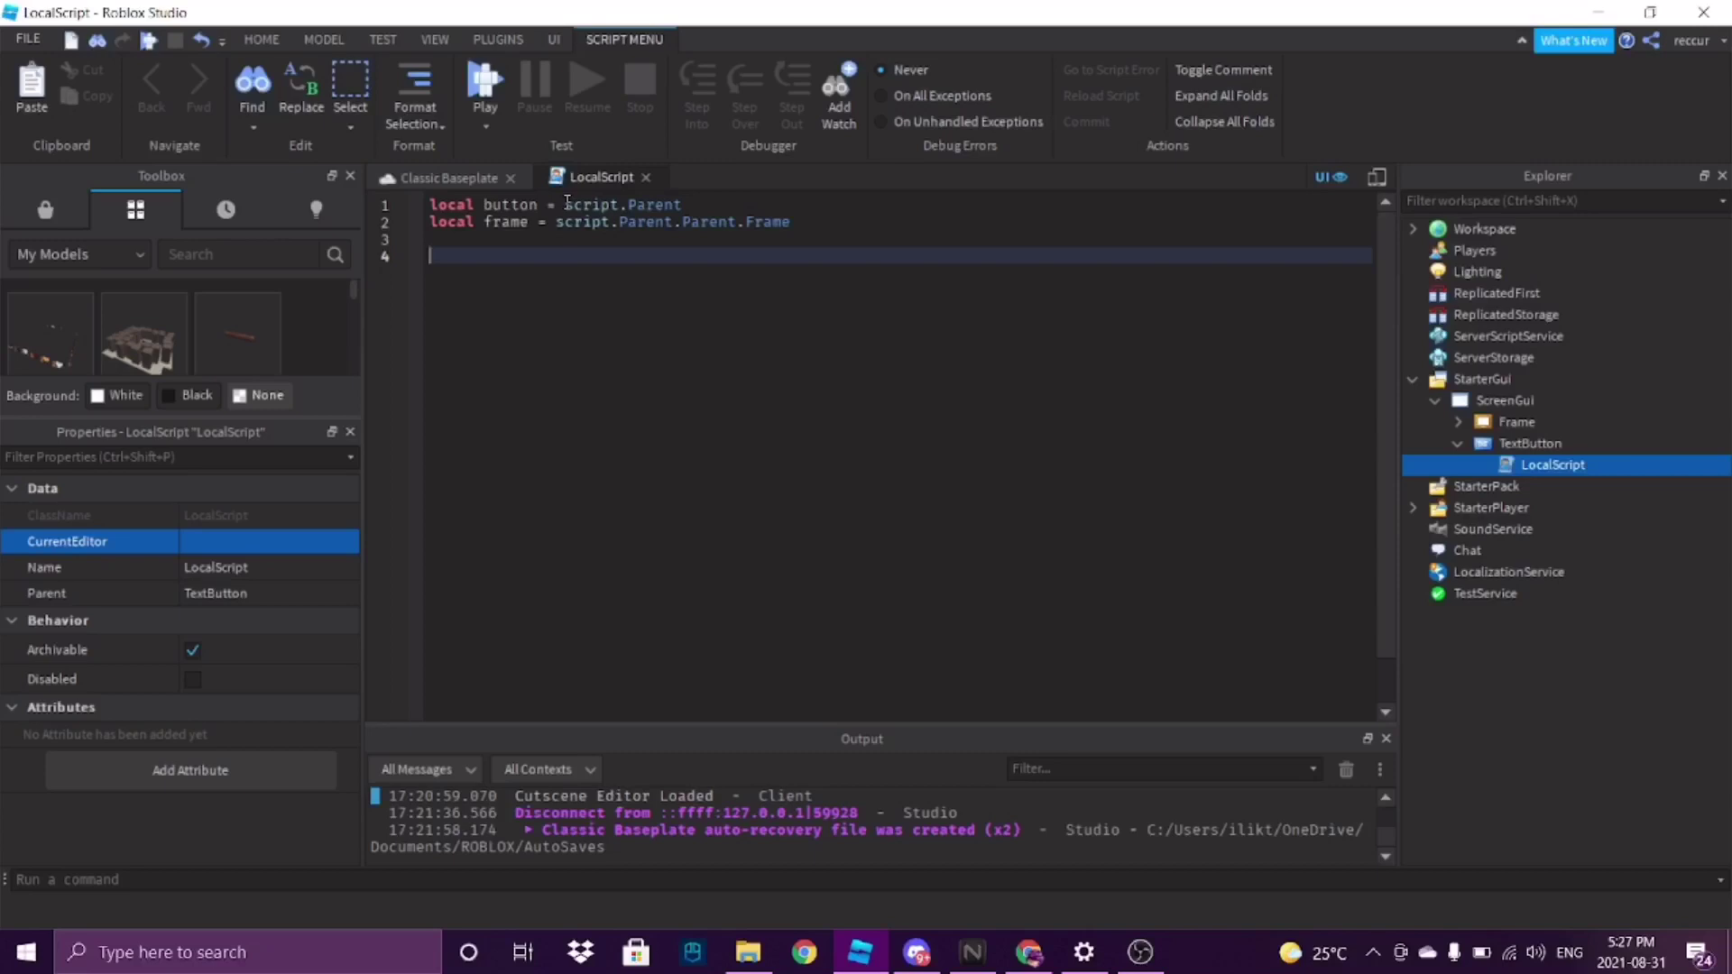
Add a button.MouseButton1Click:Connect(function() handler below the variables
type("but")
key("Tab")
type("/")
key("BackSpace")
type(".mous")
key("Tab")
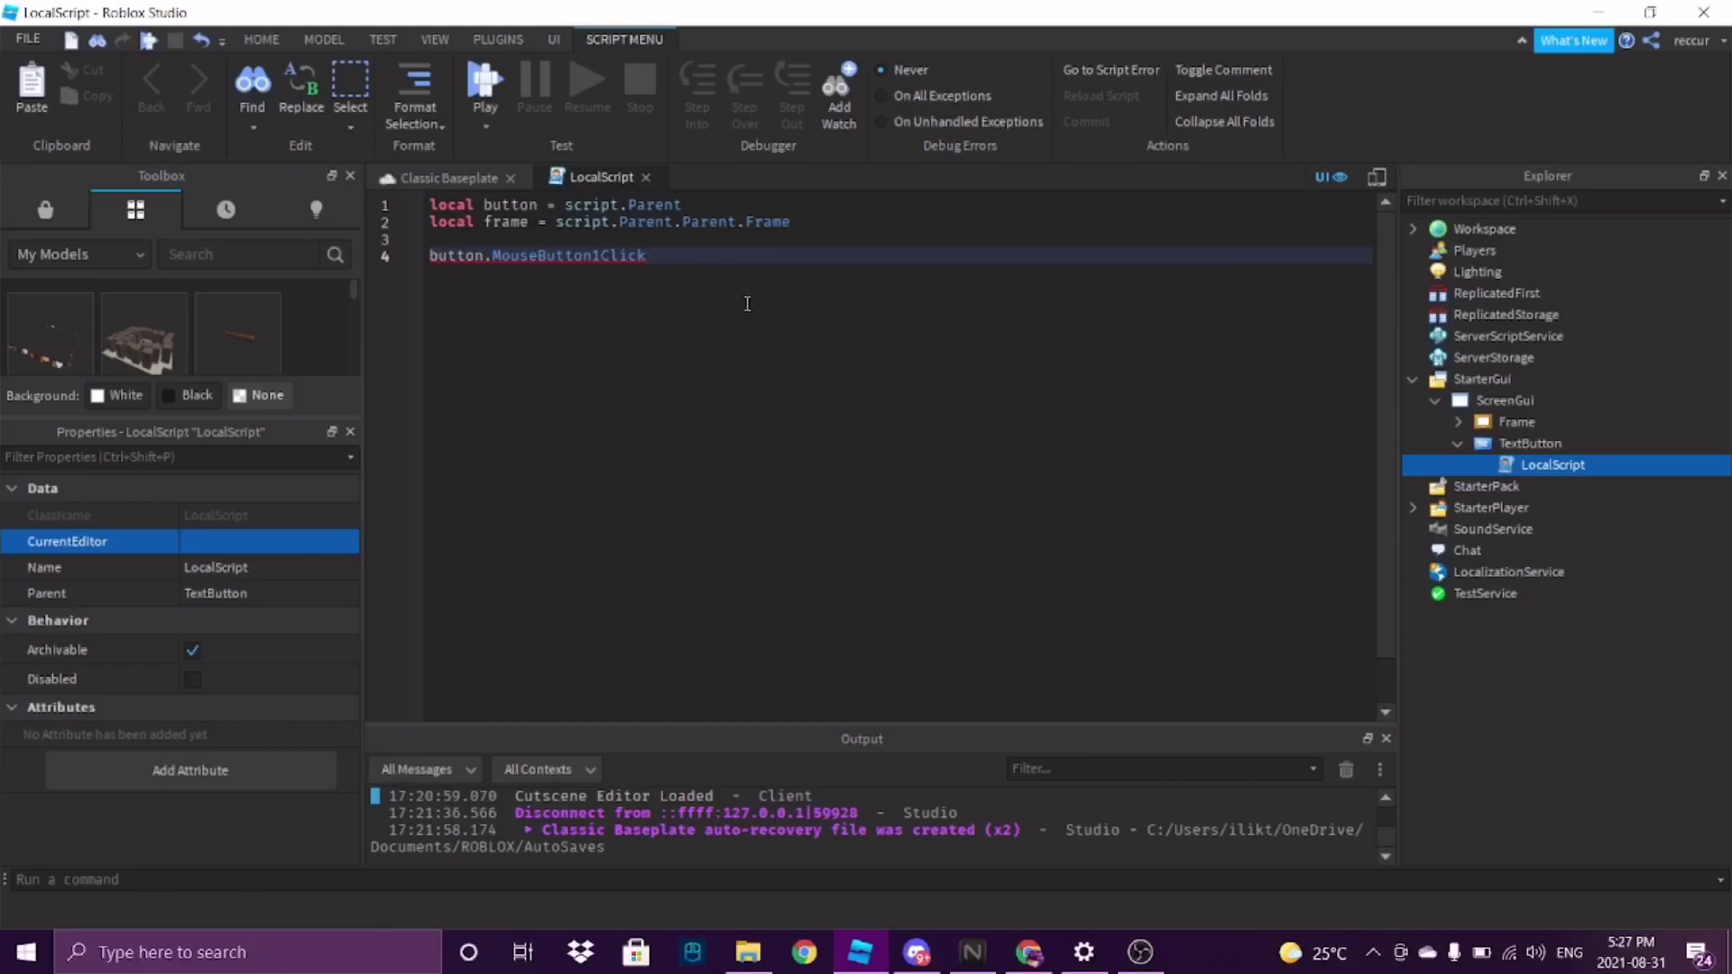
type(":Connect(functi")
left_click(964, 278)
type("(")
key("Return")
key("Return")
key("Return")
key("Return")
Fill the handler with frame.Visible = not frame.Visible, then return to Classic Baseplate
key("Up")
key("Up")
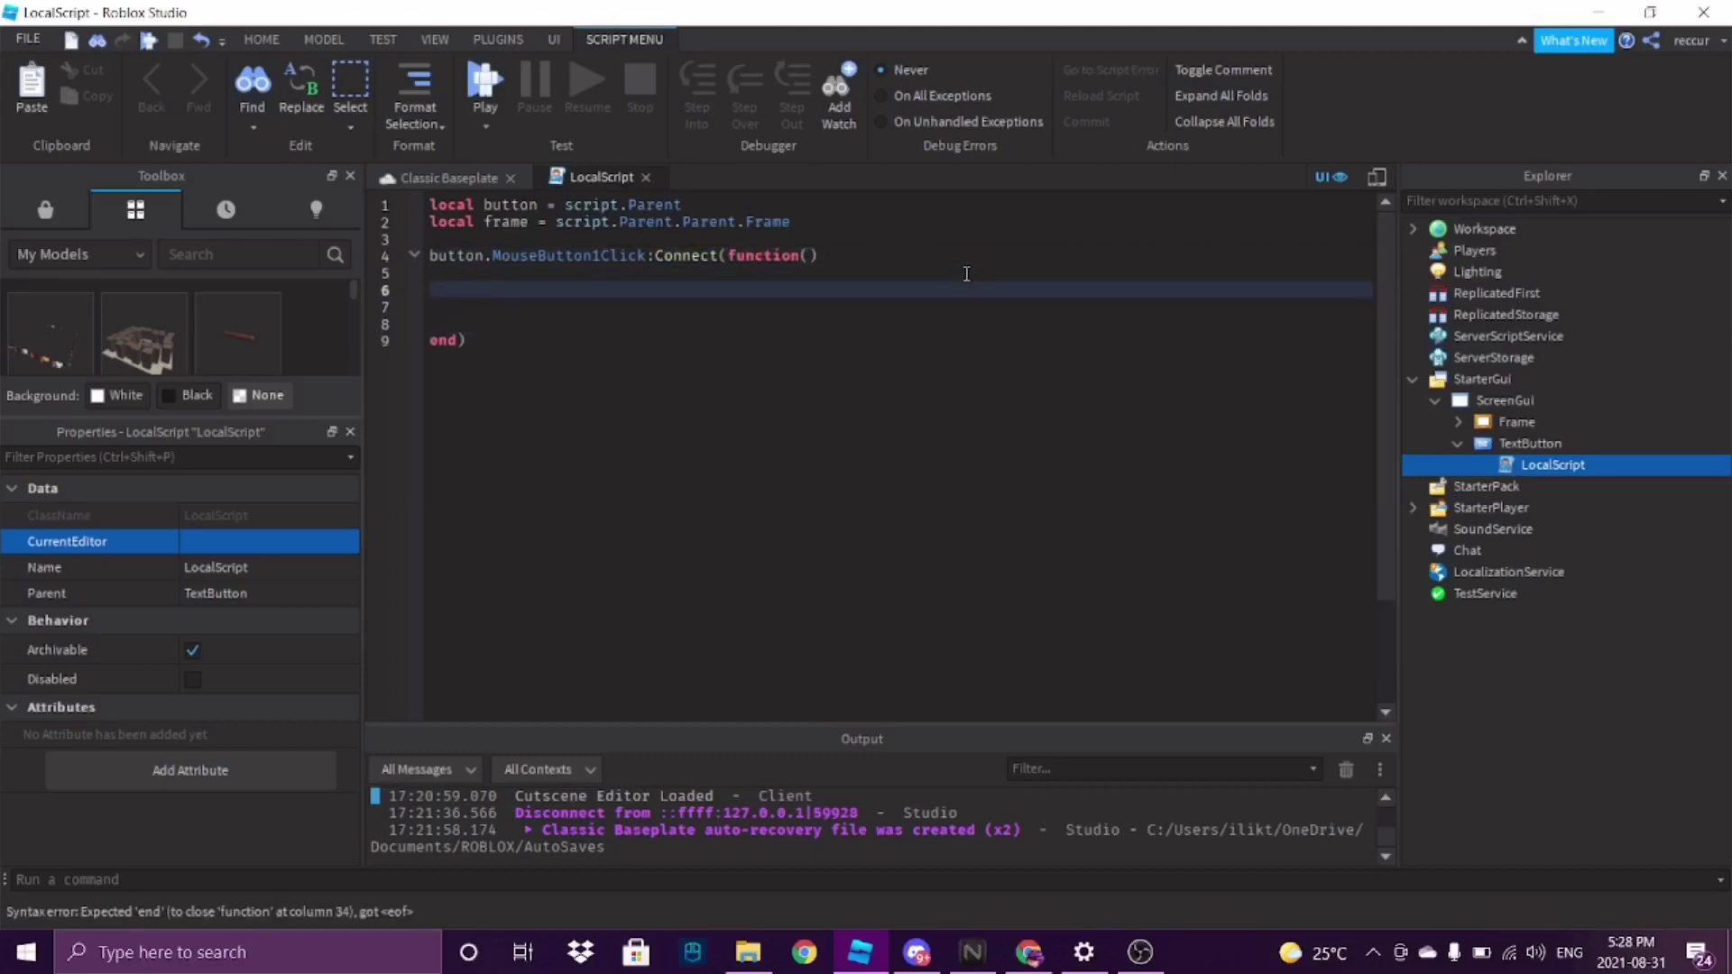
type("frame.")
key("Caps_Lock")
type("Visi")
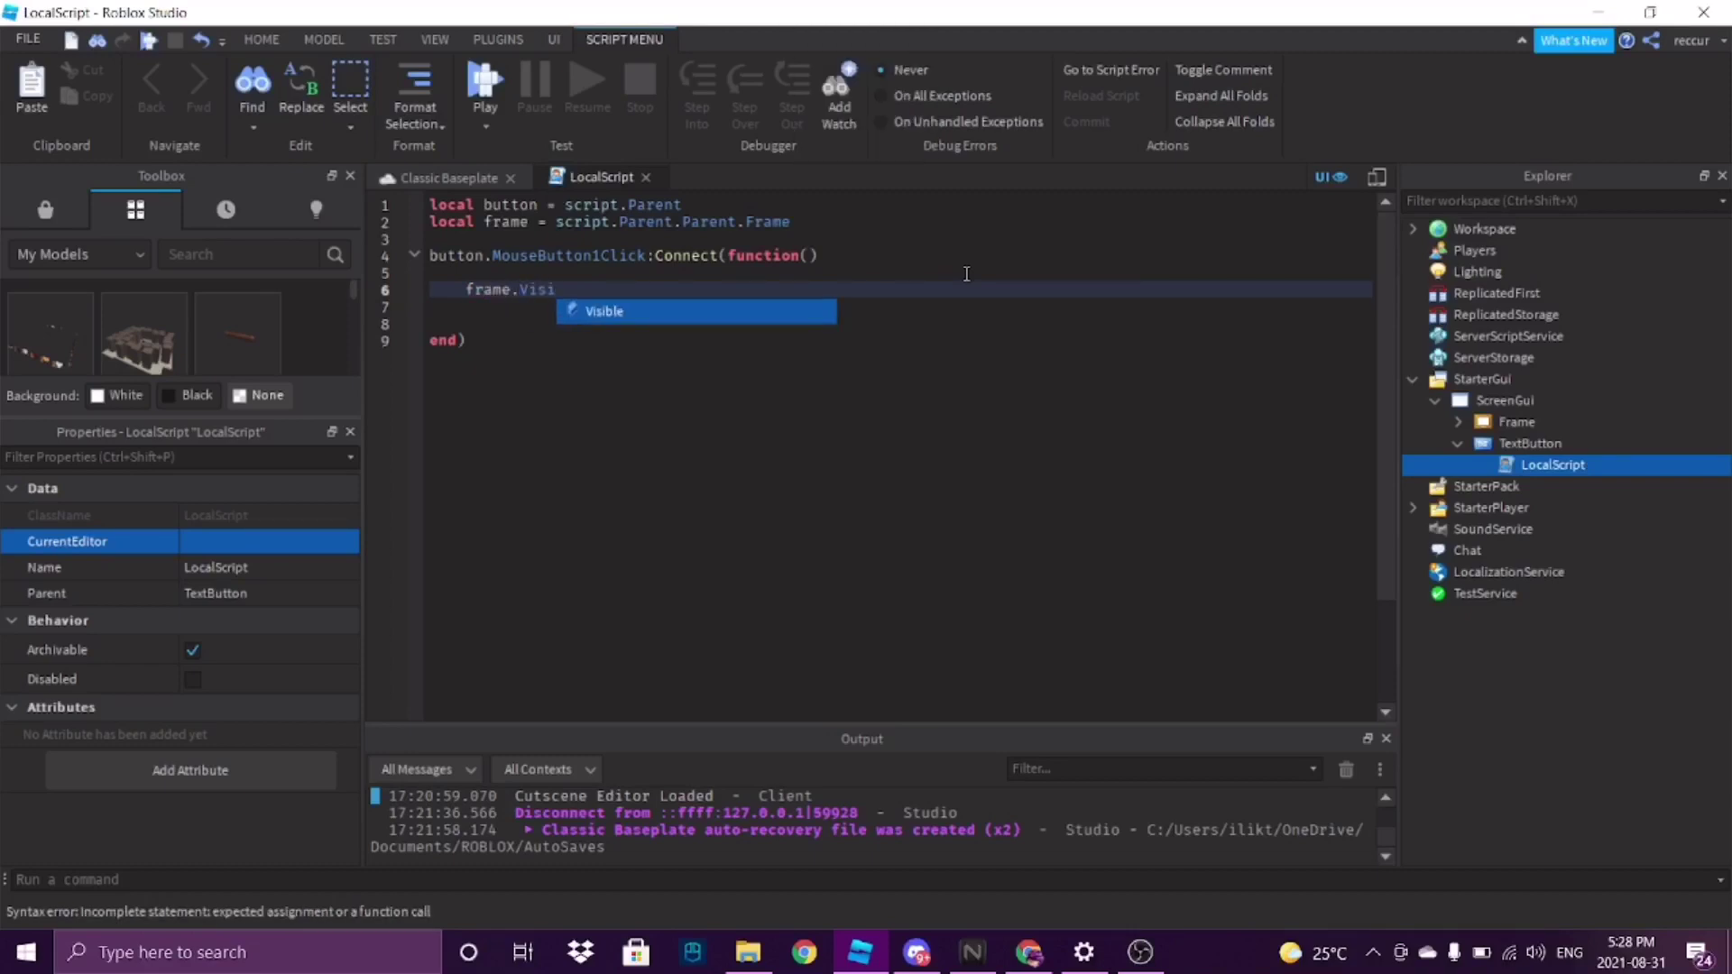
key("Tab")
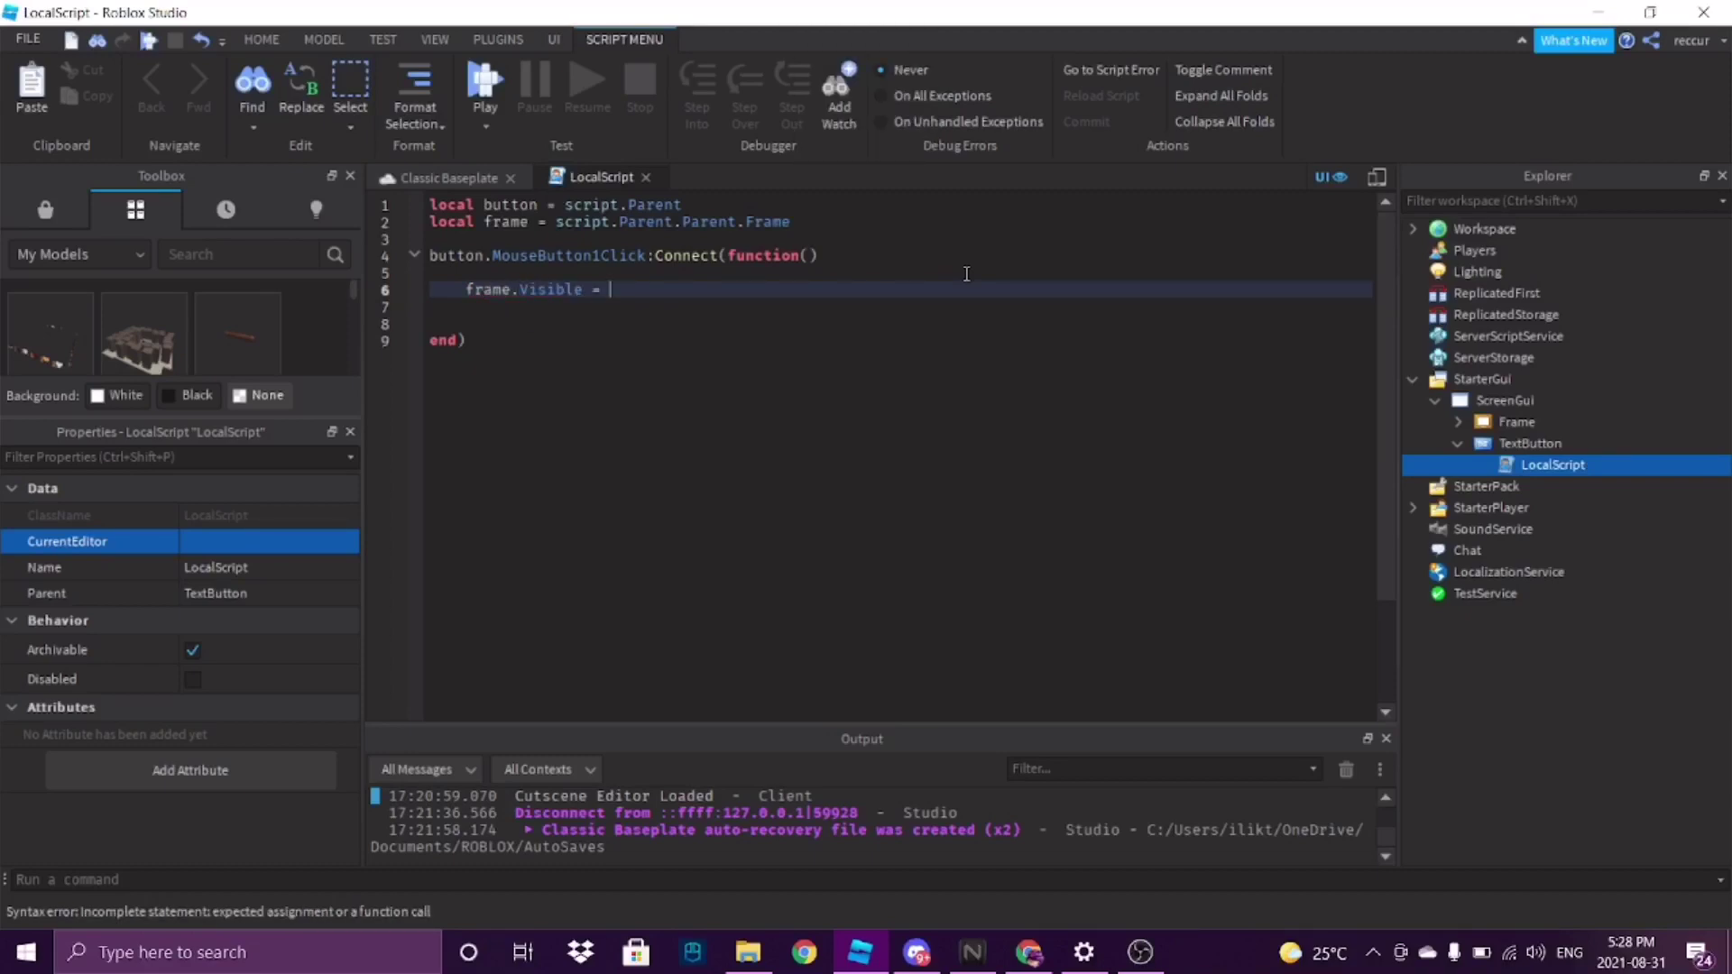
type("not frame")
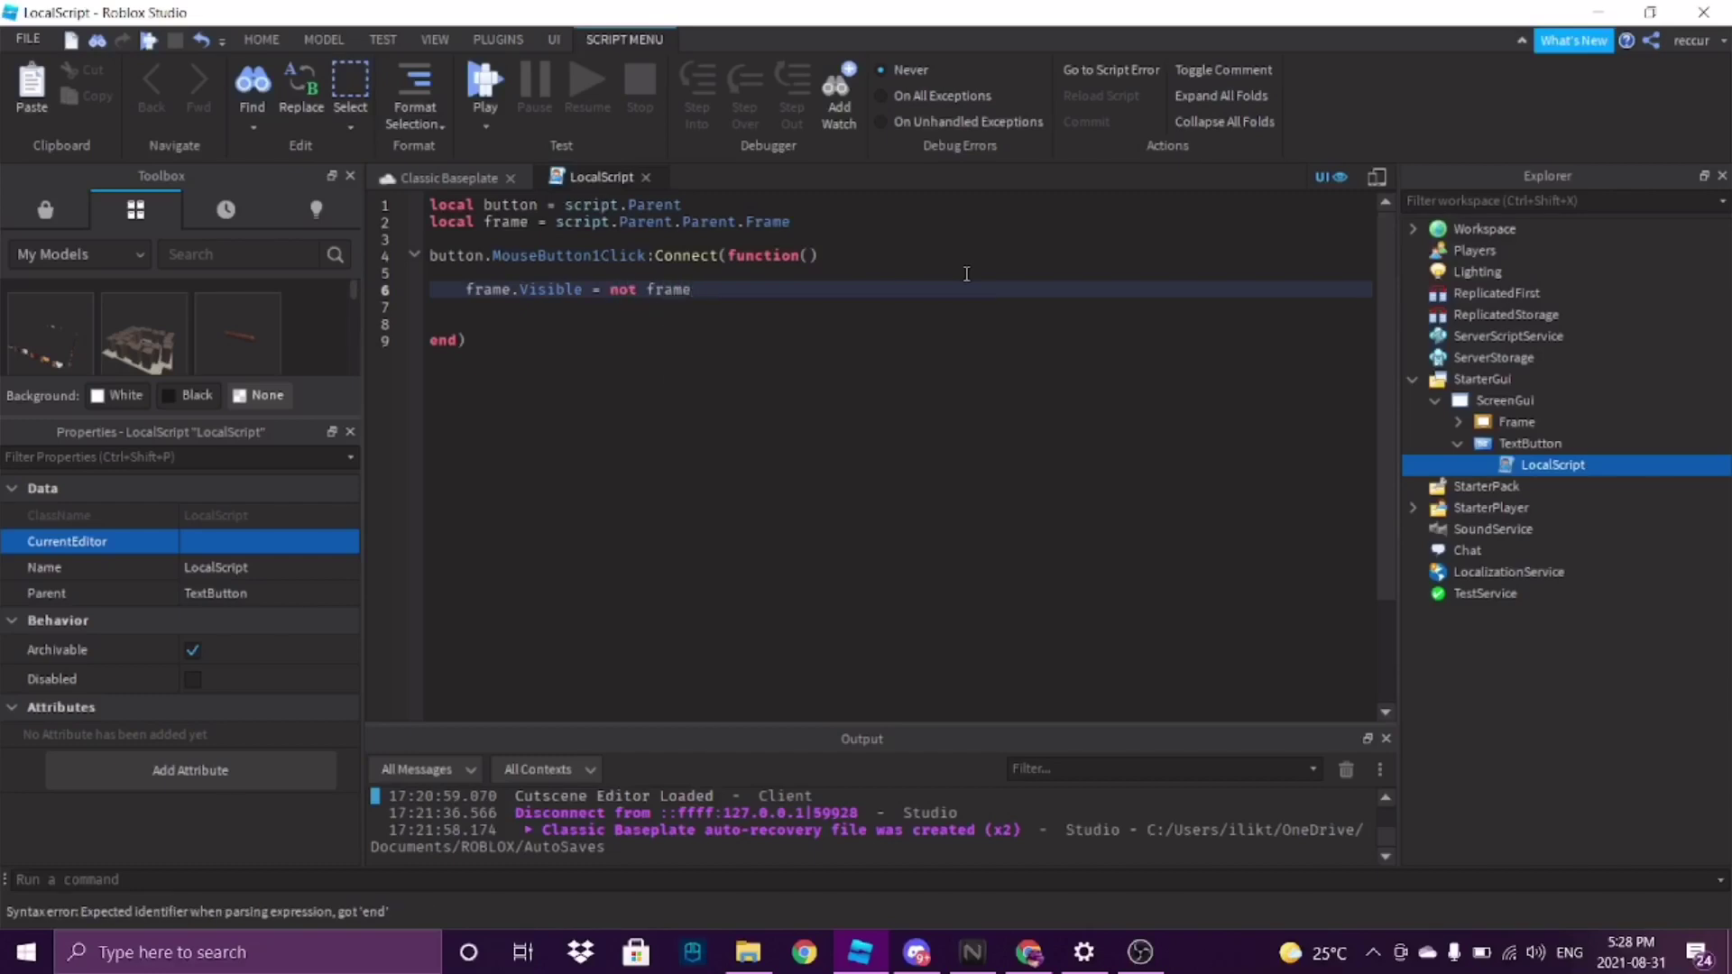
type(".")
key("Caps_Lock")
type("Vi")
key("Tab")
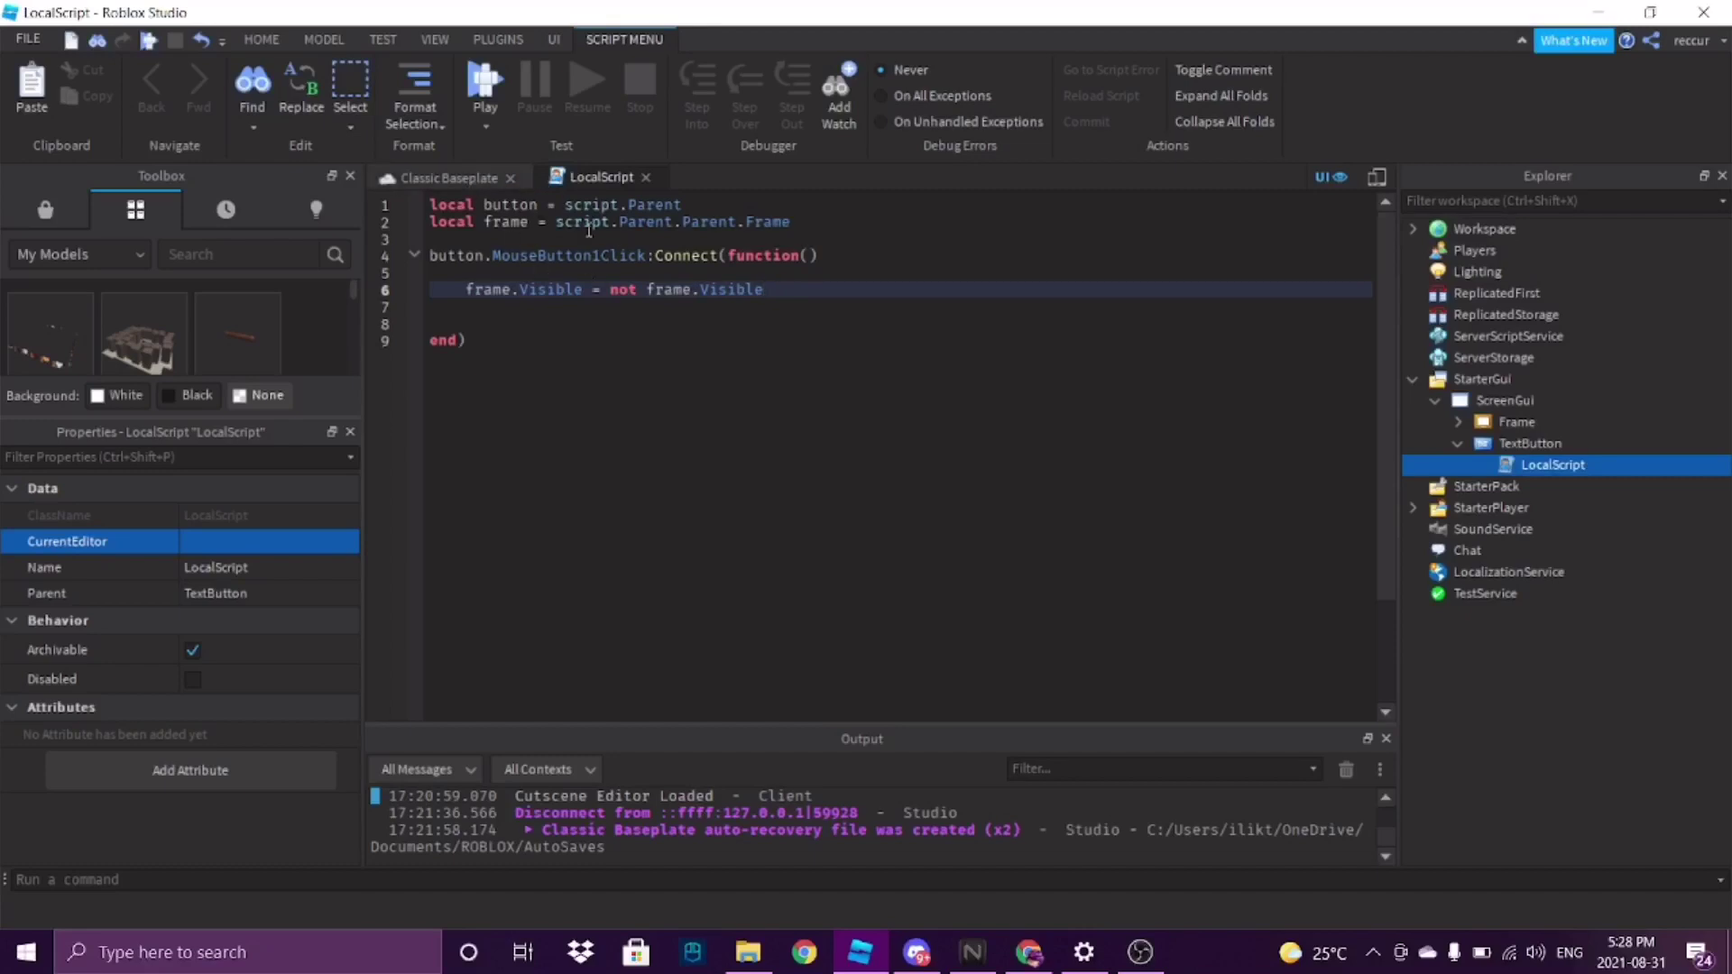
left_click(457, 175)
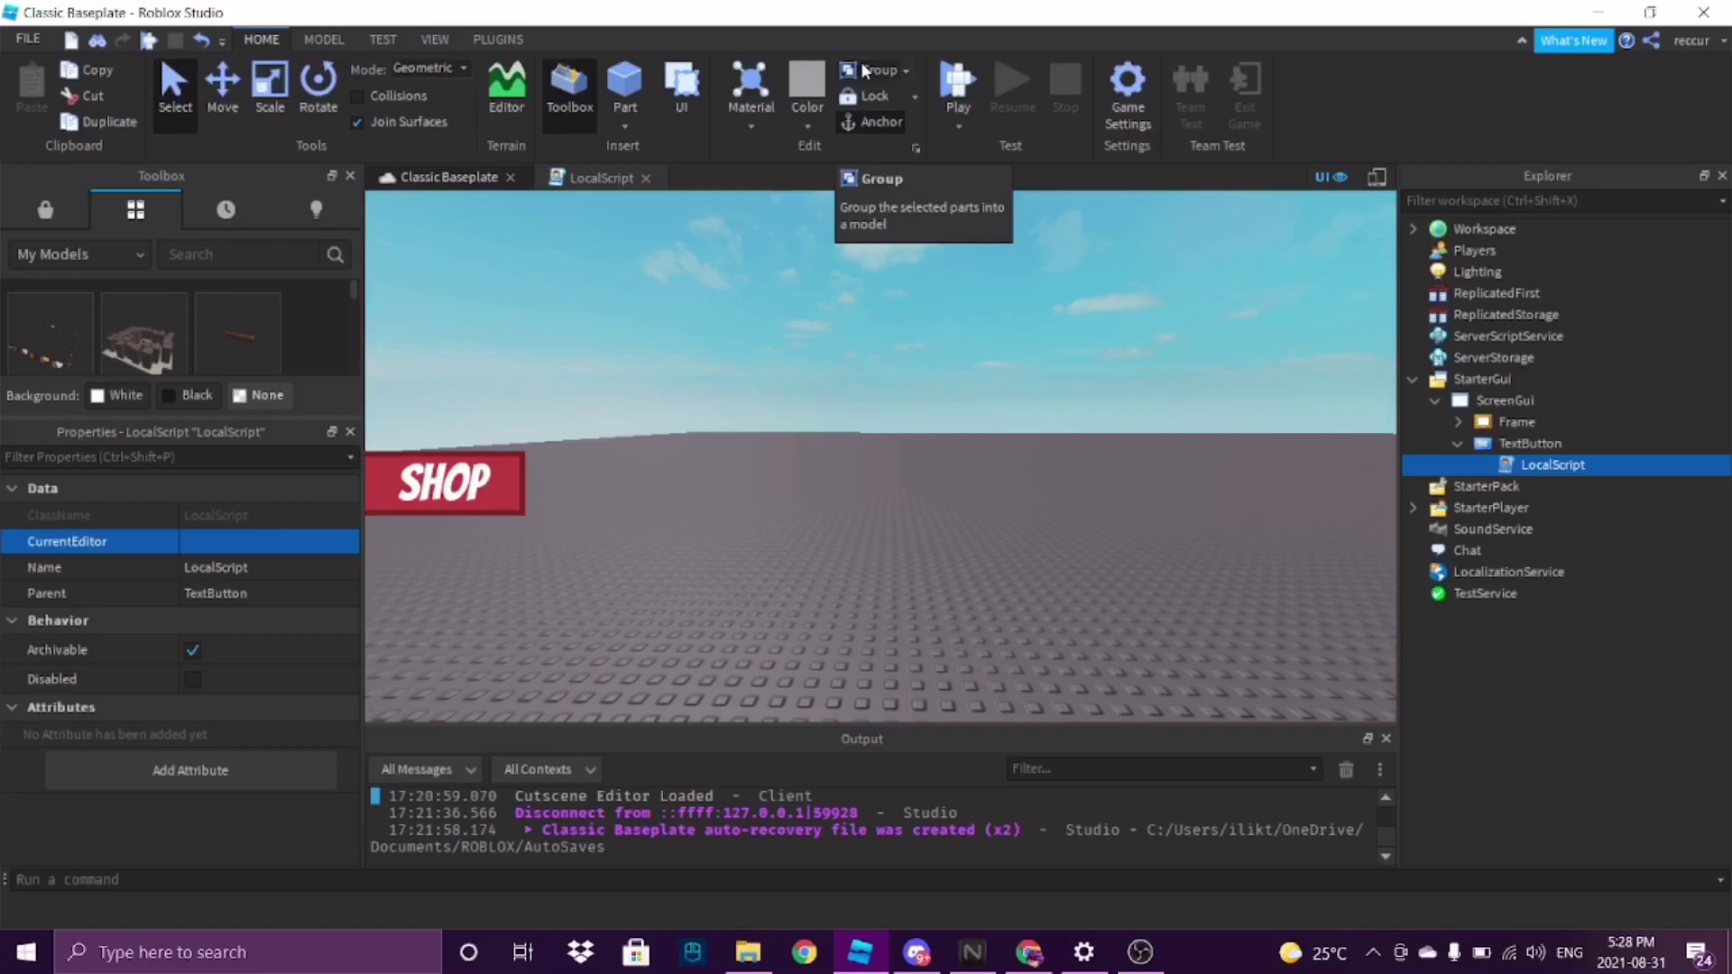
Play-test, clicking SHOP repeatedly to open and close the red shop frame, then stop
left_click(956, 81)
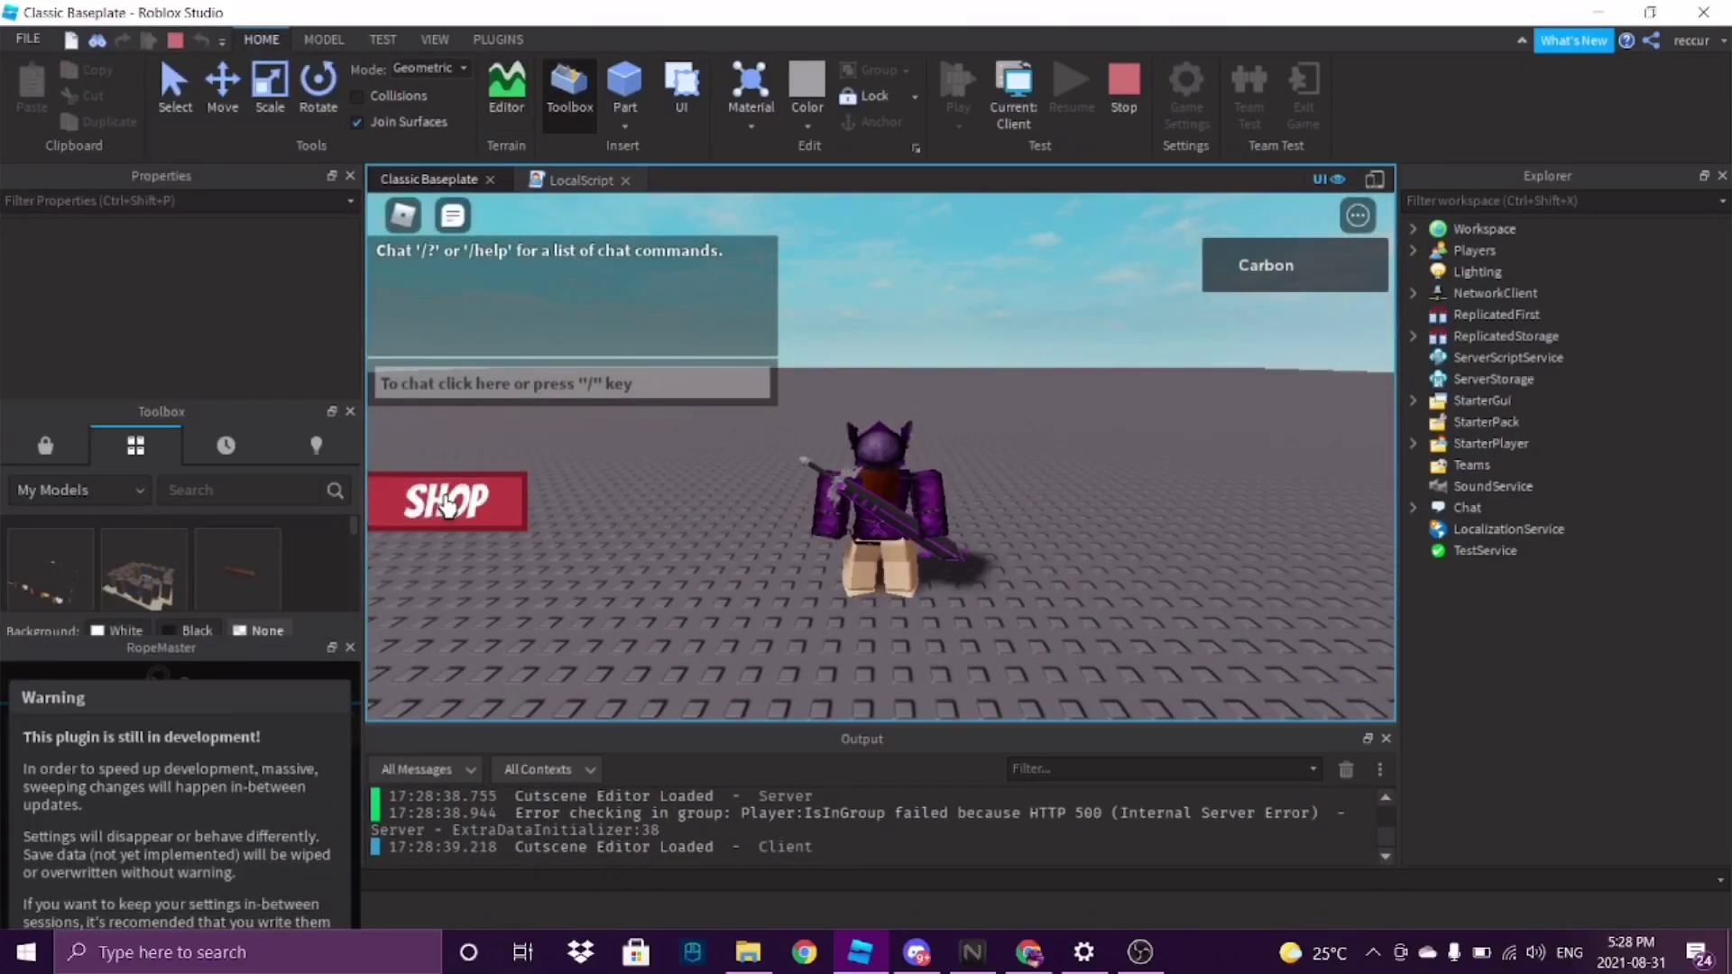
left_click(477, 502)
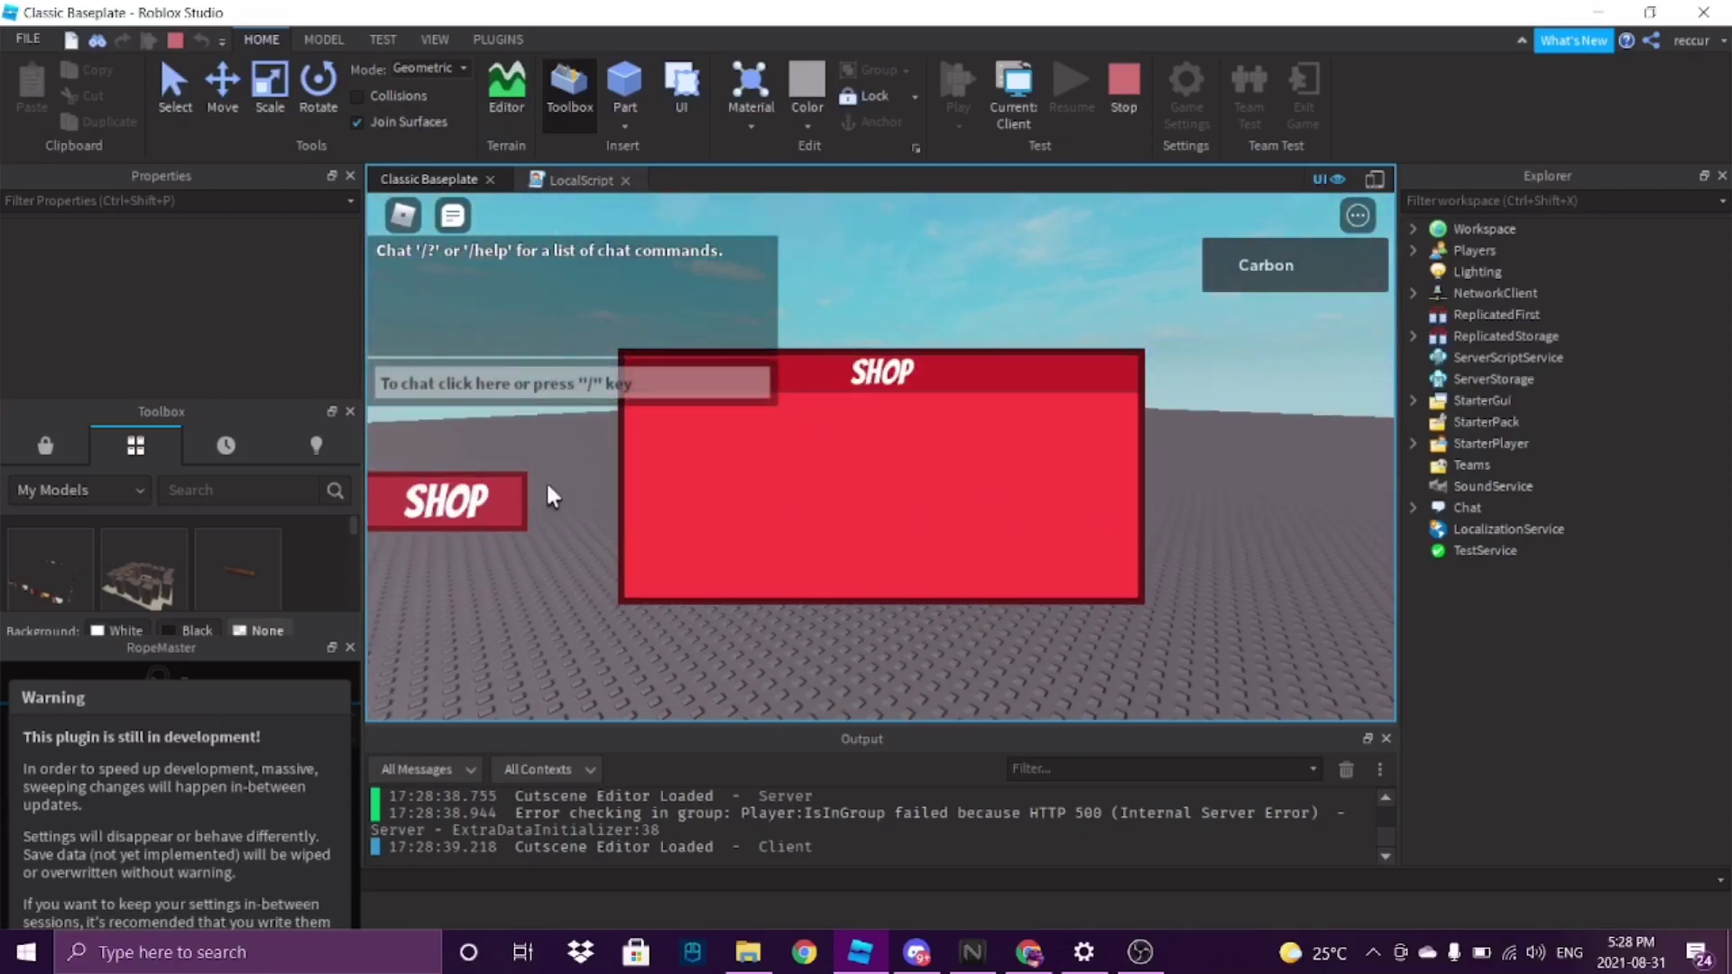
left_click(483, 516)
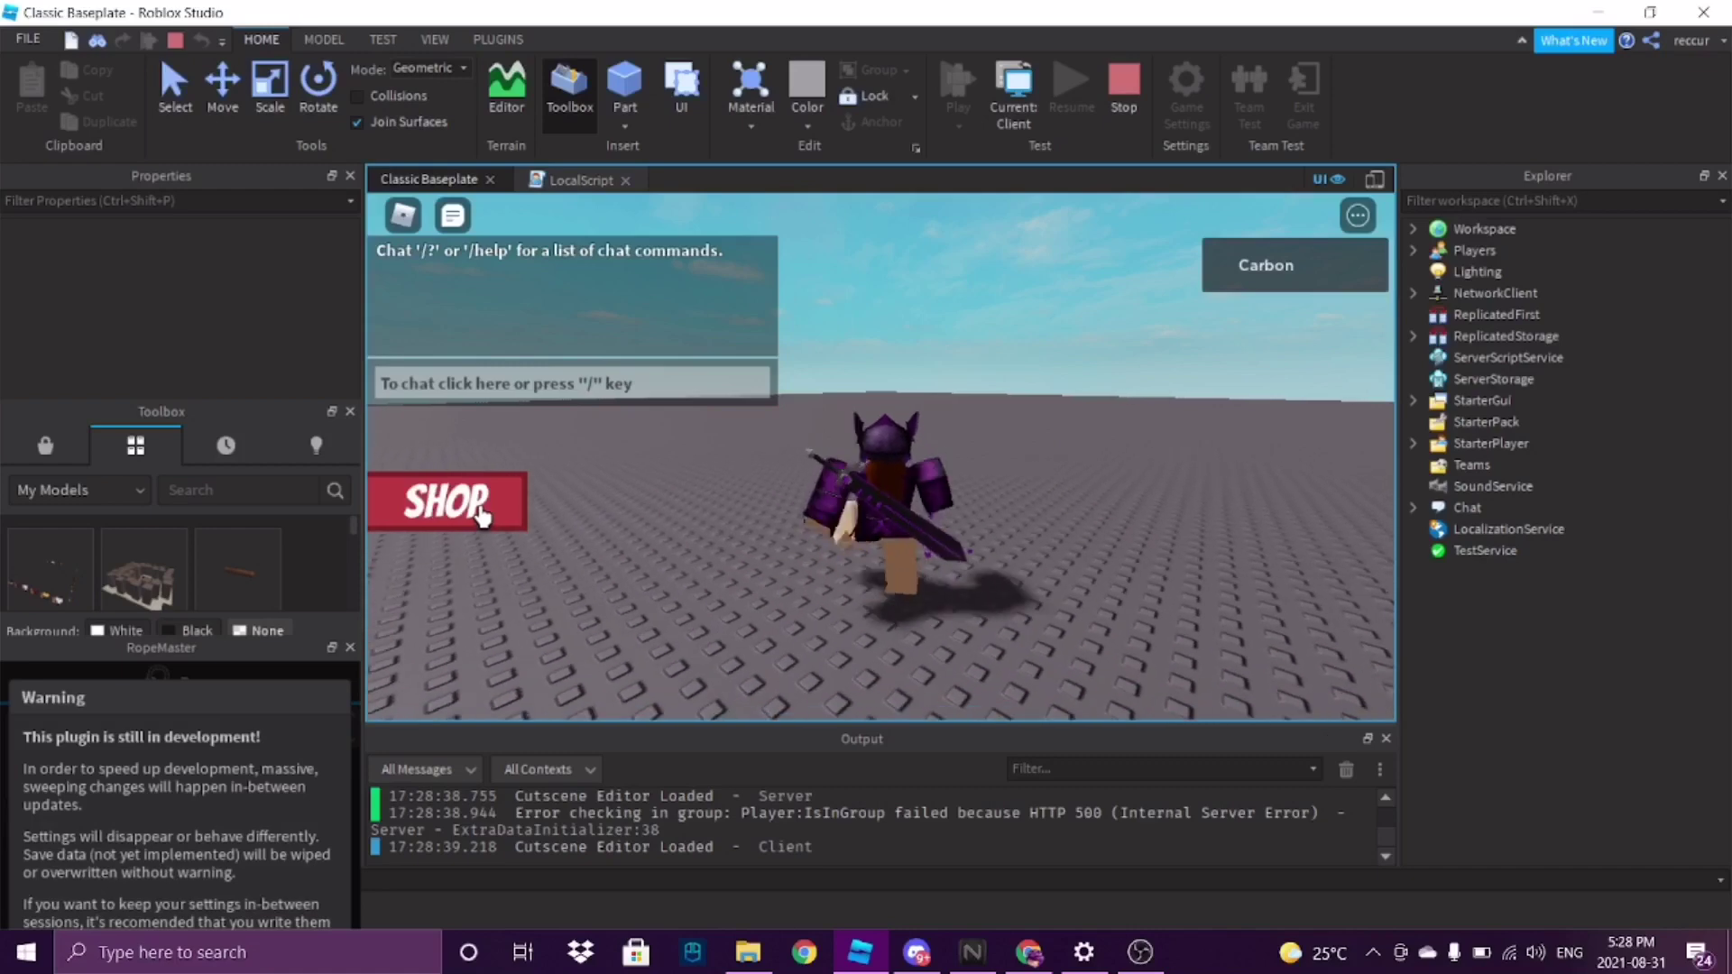
left_click(483, 516)
left_click(483, 516)
left_click(483, 515)
left_click(483, 516)
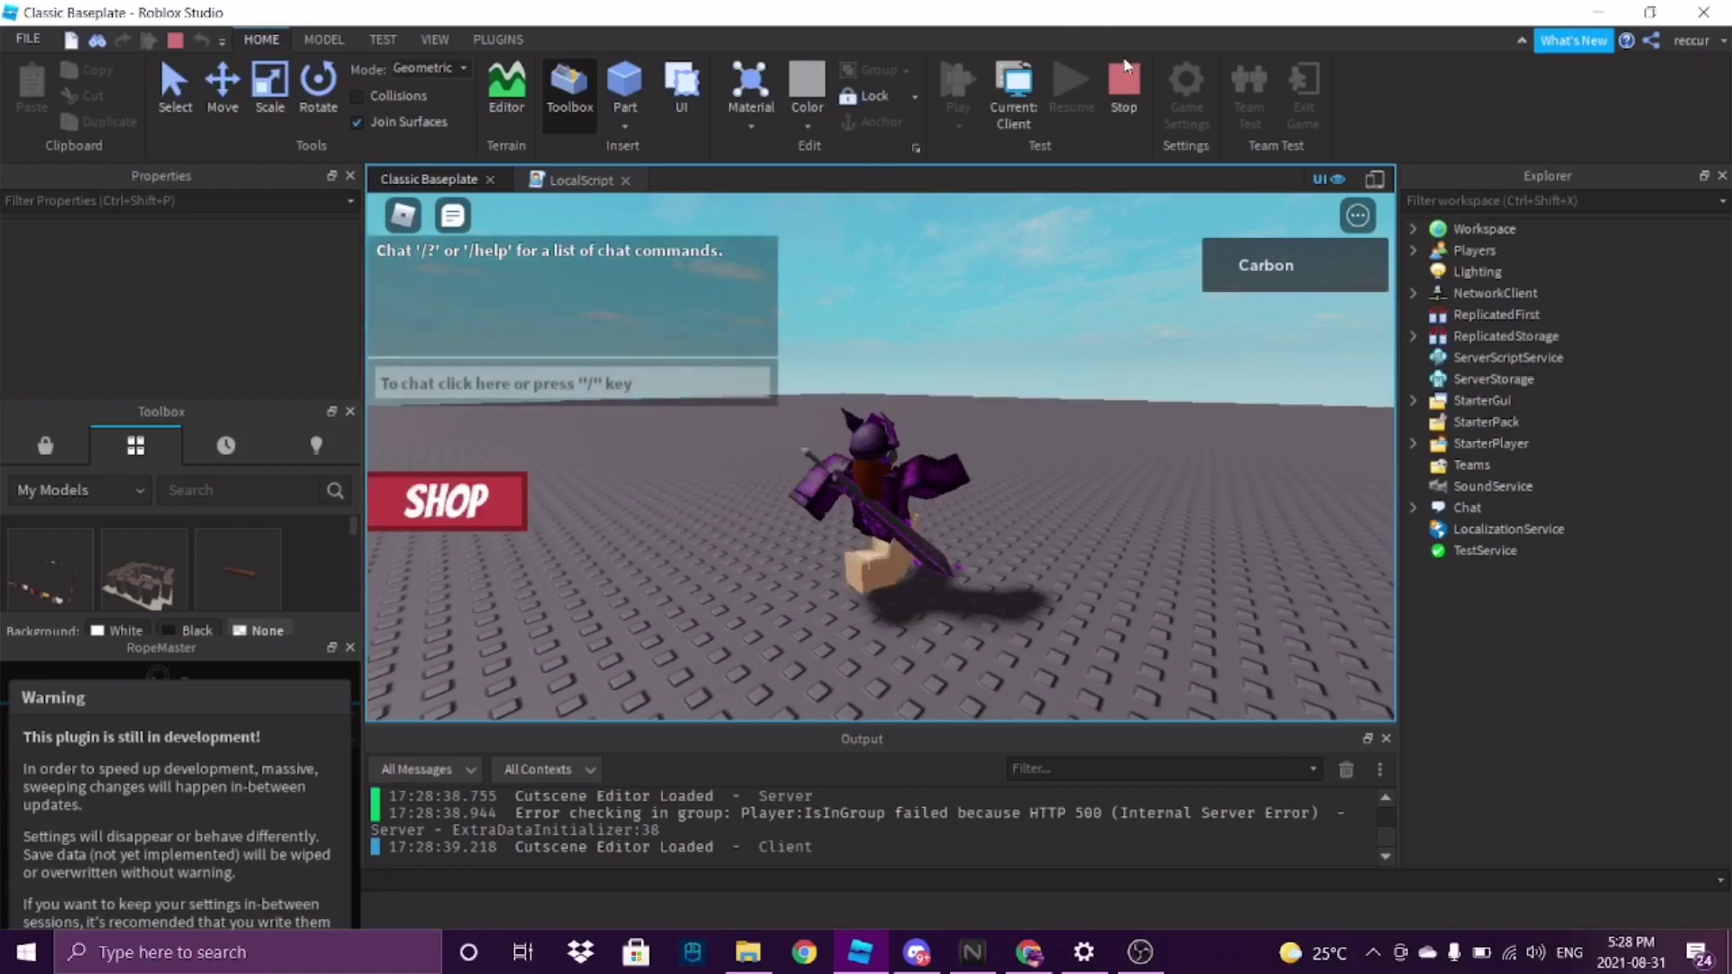
left_click(1118, 90)
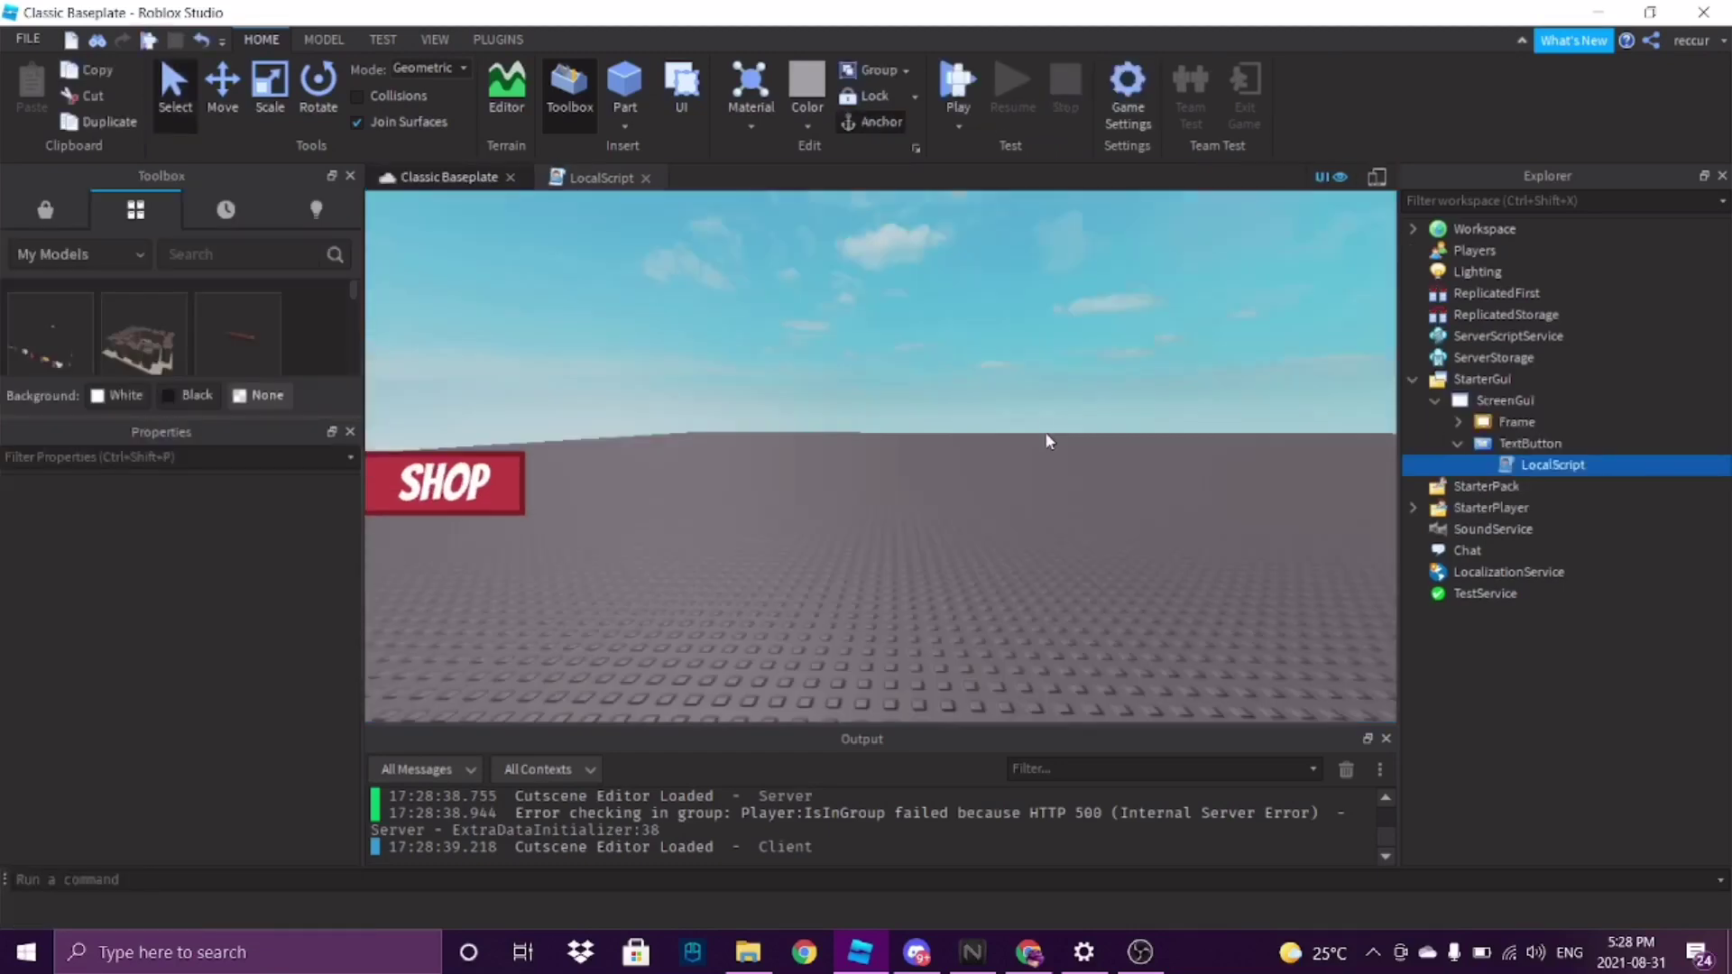
In the LocalScript, delete the frame.Visible toggle line and add blank lines after the variables
double_click(1543, 464)
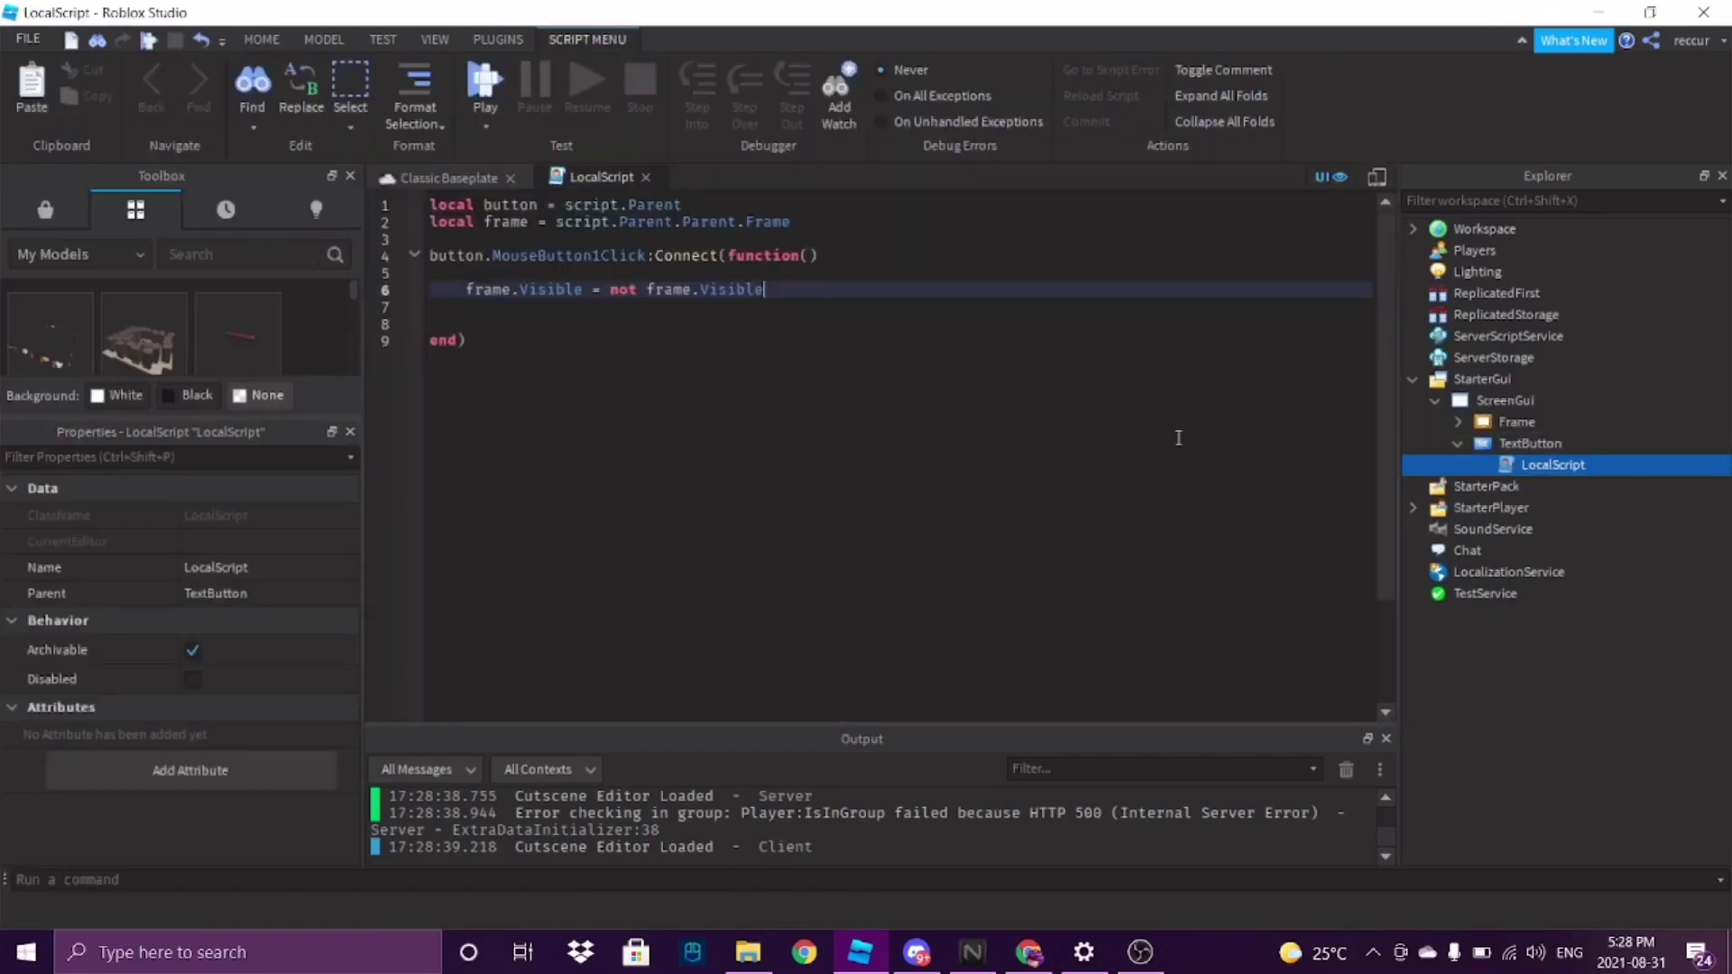
triple_click(574, 294)
key("BackSpace")
key("BackSpace")
key("BackSpace")
left_click(550, 239)
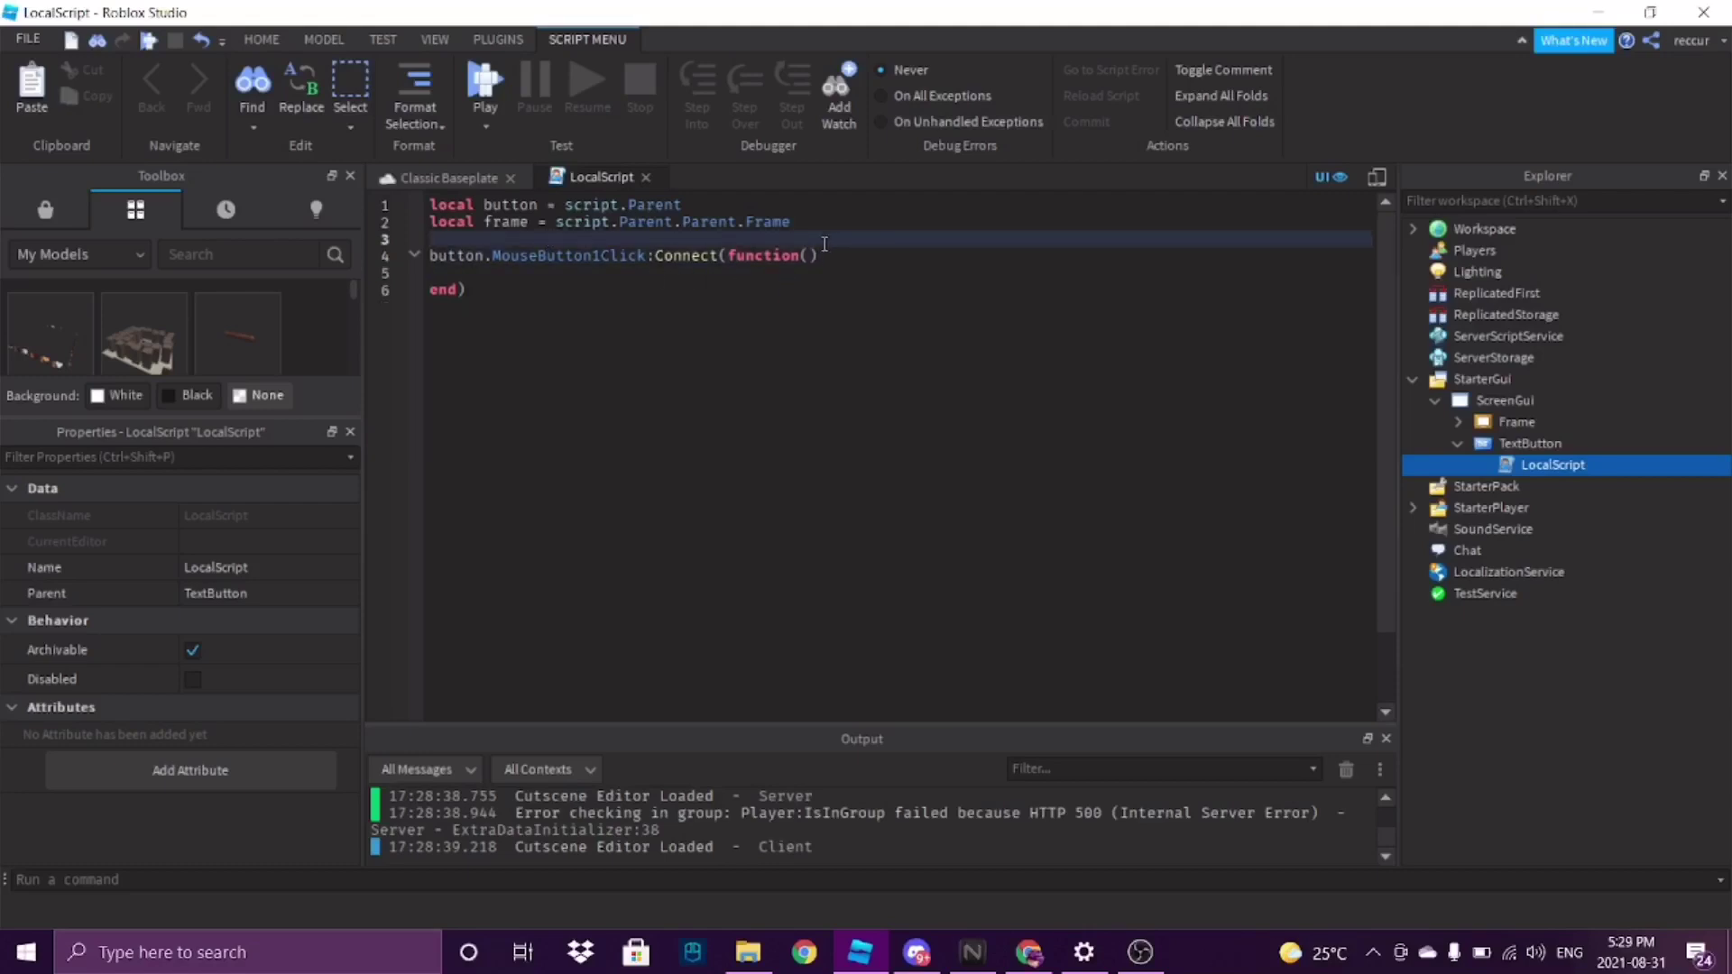
key("Return")
key("Return")
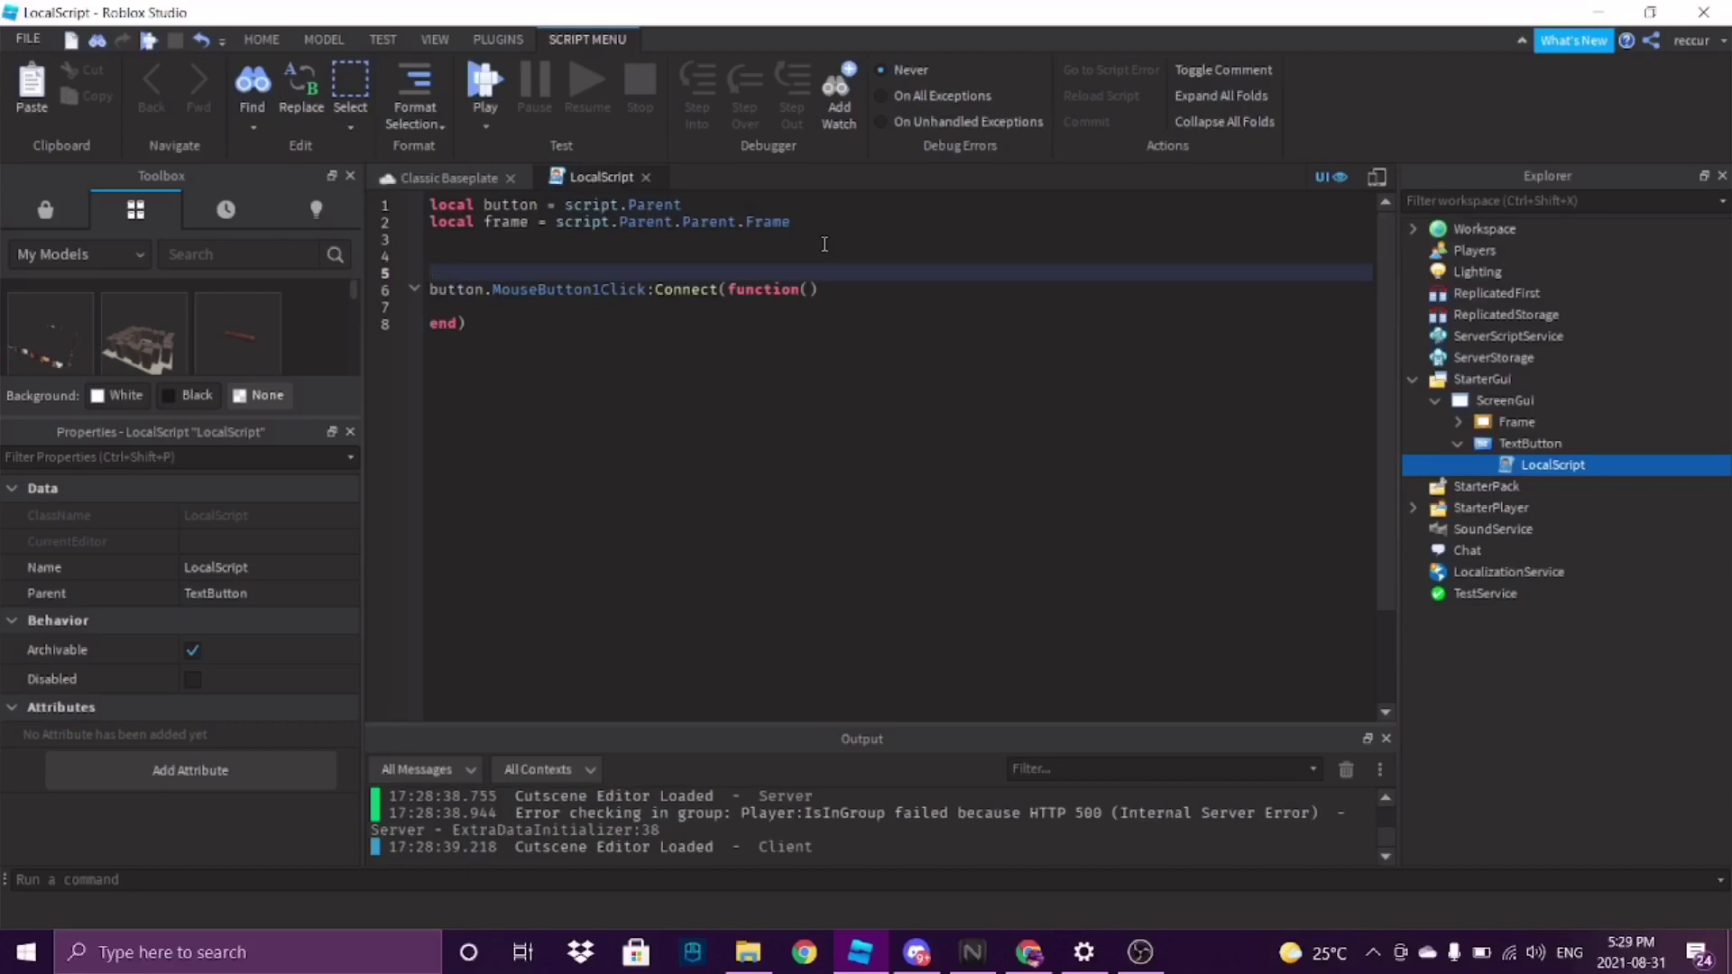
key("Up")
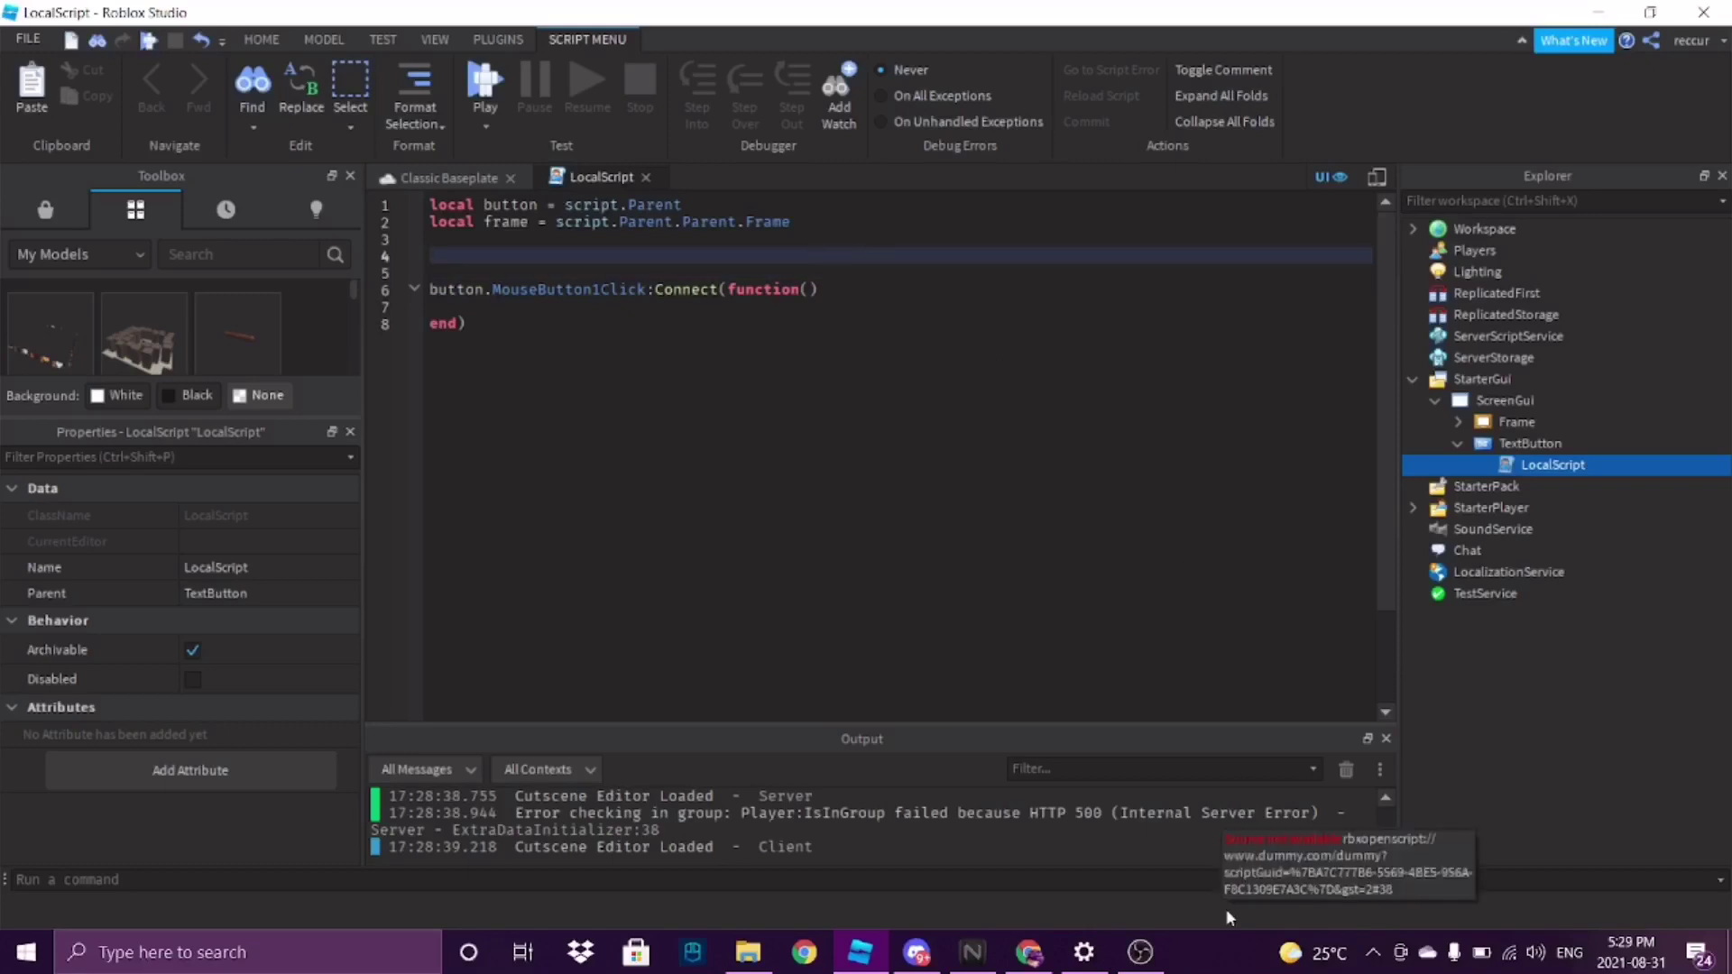
Go back to the Classic Baseplate game scene
left_click(1141, 953)
left_click(1151, 960)
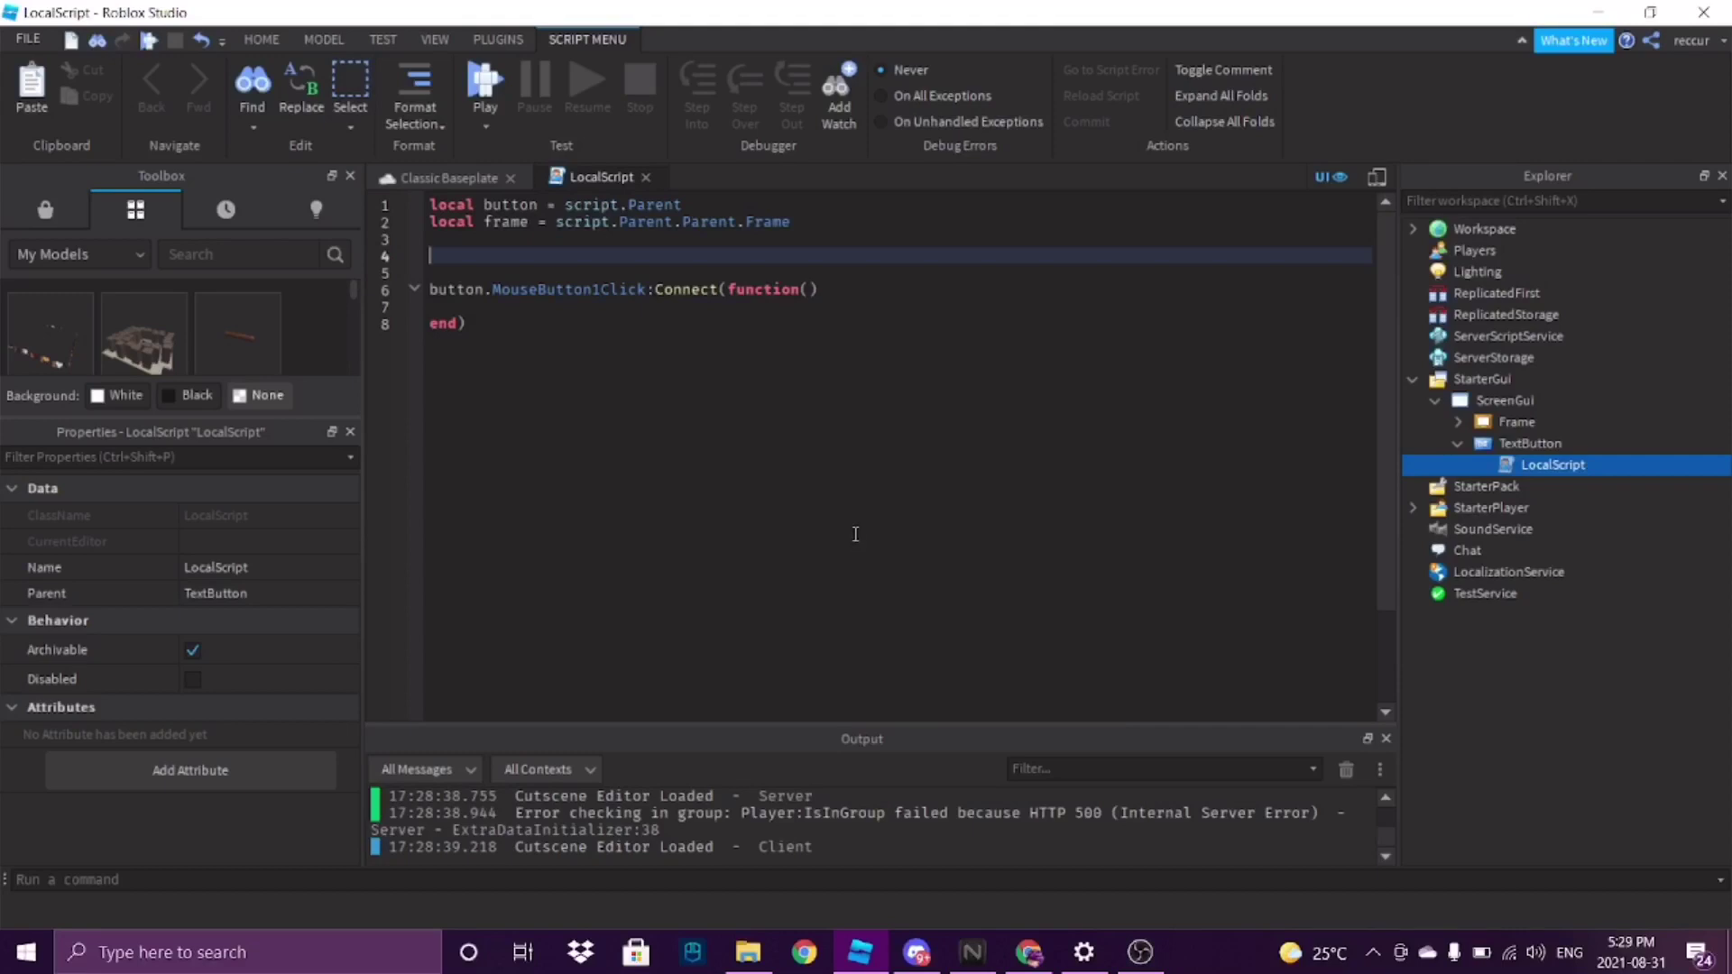
left_click(456, 179)
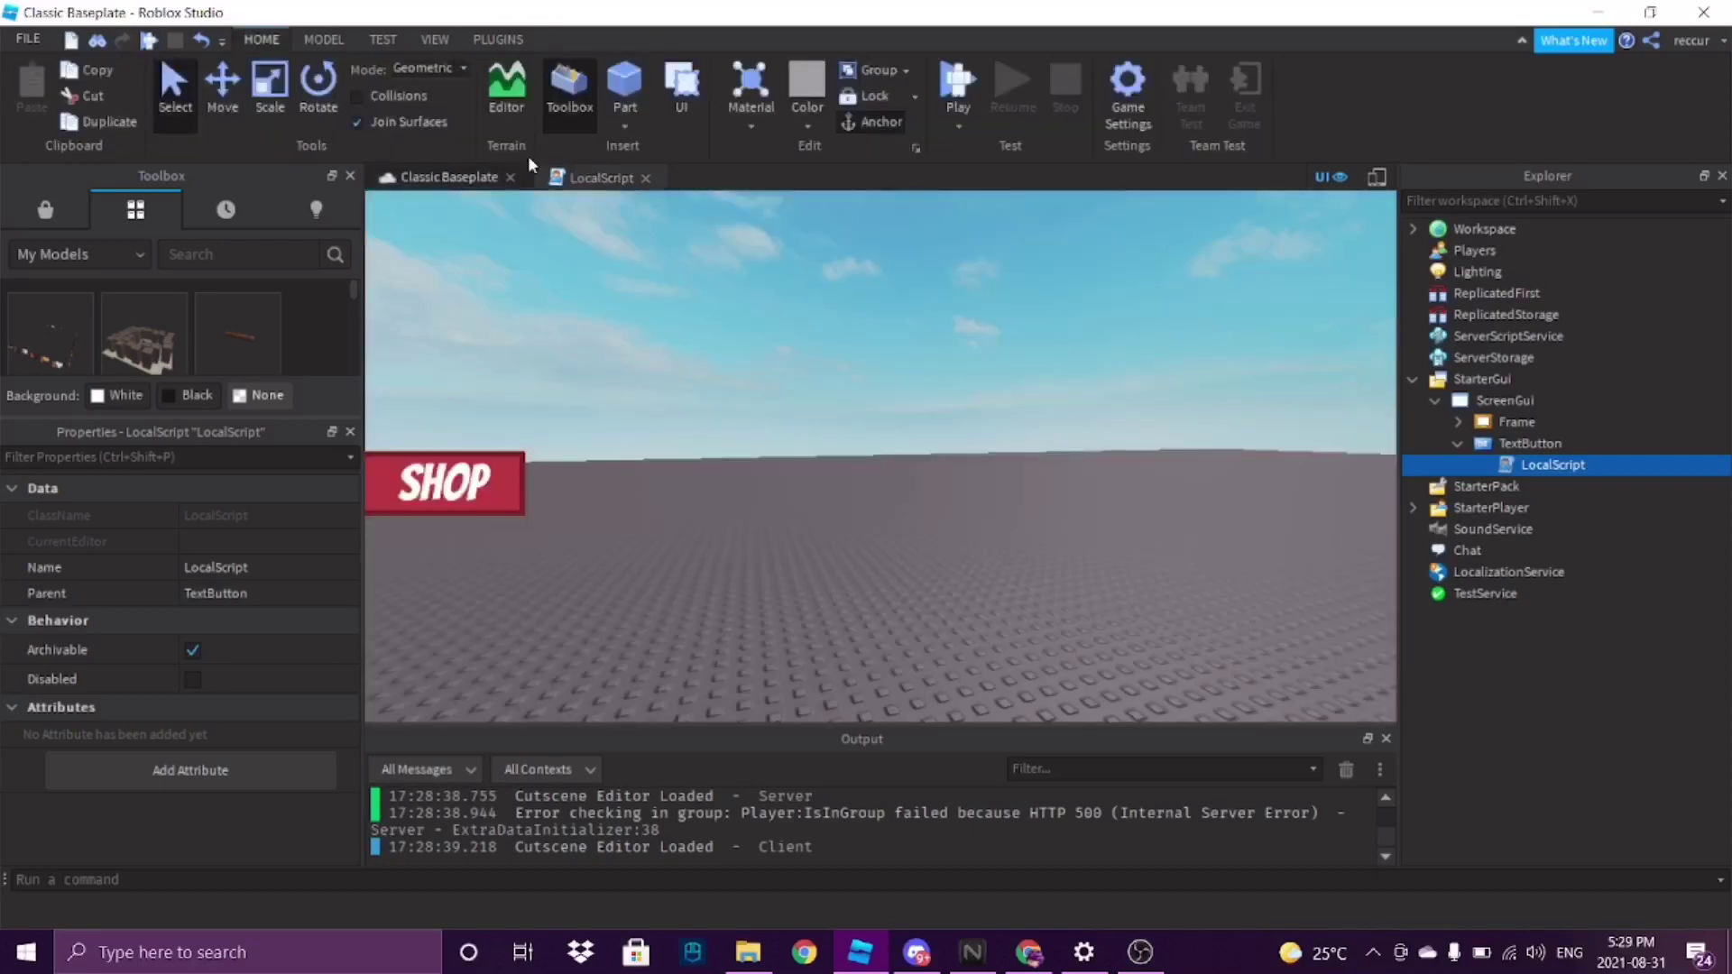